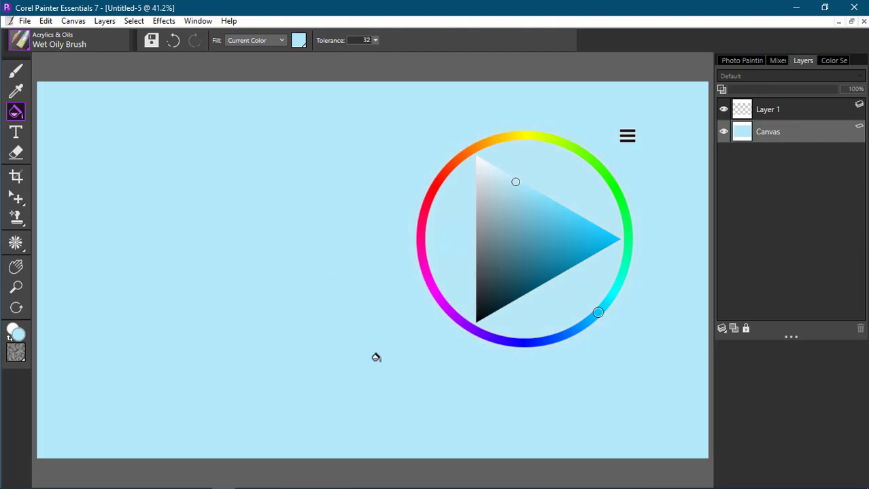
Fill the Canvas layer with a paler sky blue and move the color wheel off the artwork.
{"action": "left_click", "coordinate": [505, 176]}
{"action": "left_click", "coordinate": [336, 294]}
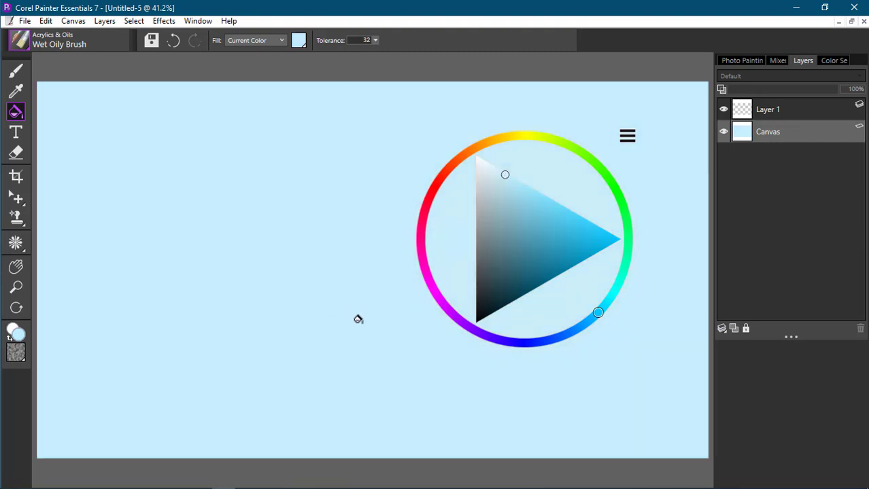
{"action": "left_click_drag", "start_coordinate": [594, 151], "coordinate": [802, 211]}
Make Layer 1 active and set the Wet Oily Brush to a light blue slightly deeper than the sky.
{"action": "left_click", "coordinate": [781, 114]}
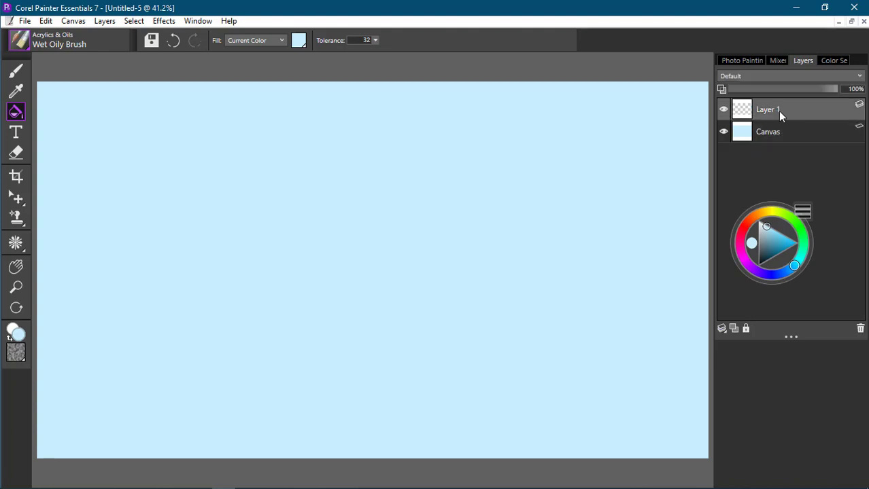
{"action": "key", "text": "b"}
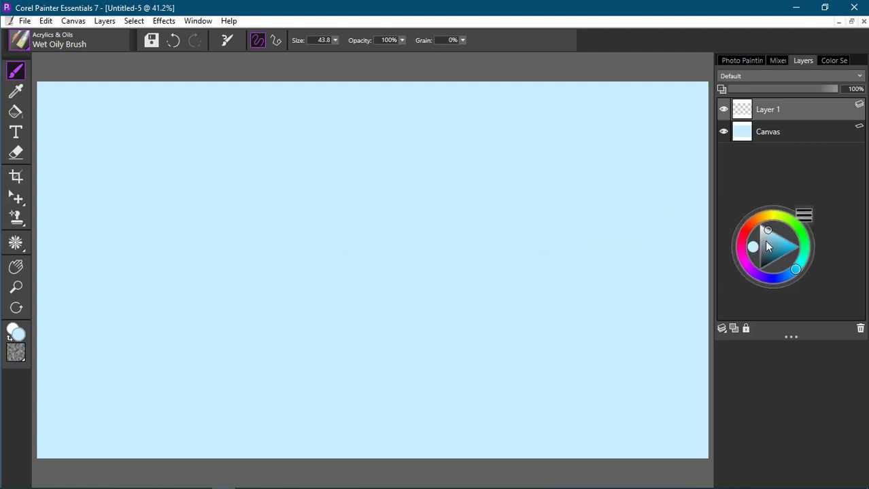
{"action": "left_click_drag", "start_coordinate": [808, 260], "coordinate": [626, 249]}
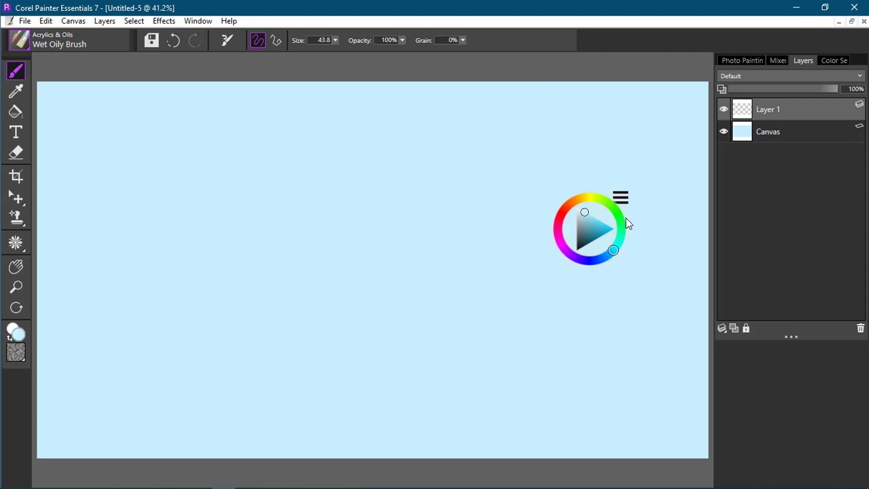
{"action": "left_click_drag", "start_coordinate": [628, 220], "coordinate": [672, 224]}
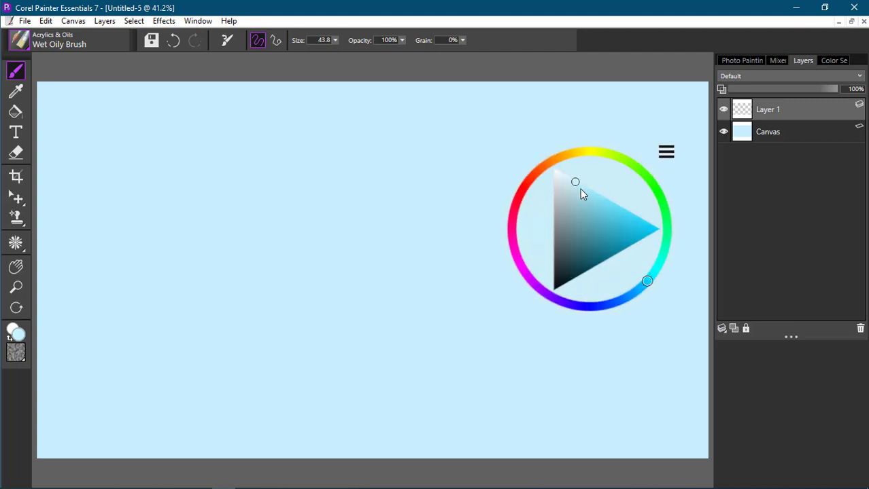
{"action": "mouse_move", "coordinate": [580, 190]}
{"action": "left_mouse_down"}
{"action": "mouse_move", "coordinate": [786, 195]}
{"action": "mouse_move", "coordinate": [775, 184]}
{"action": "mouse_move", "coordinate": [796, 205]}
{"action": "left_mouse_up"}
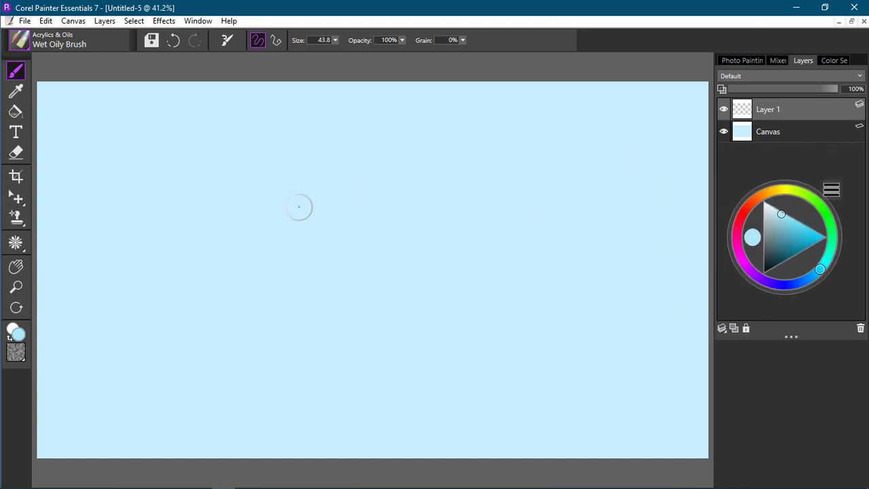
Paint a solid light-blue distant mountain range across the middle of the canvas, with its main peak near the center.
{"action": "mouse_move", "coordinate": [379, 194]}
{"action": "left_mouse_down"}
{"action": "mouse_move", "coordinate": [257, 253]}
{"action": "mouse_move", "coordinate": [210, 258]}
{"action": "mouse_move", "coordinate": [132, 291]}
{"action": "mouse_move", "coordinate": [416, 238]}
{"action": "mouse_move", "coordinate": [497, 249]}
{"action": "mouse_move", "coordinate": [540, 279]}
{"action": "mouse_move", "coordinate": [693, 320]}
{"action": "left_mouse_up"}
{"action": "mouse_move", "coordinate": [363, 211]}
{"action": "left_mouse_down"}
{"action": "mouse_move", "coordinate": [268, 254]}
{"action": "mouse_move", "coordinate": [339, 254]}
{"action": "mouse_move", "coordinate": [324, 250]}
{"action": "mouse_move", "coordinate": [377, 239]}
{"action": "mouse_move", "coordinate": [370, 236]}
{"action": "mouse_move", "coordinate": [401, 241]}
{"action": "mouse_move", "coordinate": [380, 225]}
{"action": "mouse_move", "coordinate": [360, 247]}
{"action": "mouse_move", "coordinate": [375, 258]}
{"action": "mouse_move", "coordinate": [412, 257]}
{"action": "mouse_move", "coordinate": [419, 252]}
{"action": "mouse_move", "coordinate": [382, 206]}
{"action": "mouse_move", "coordinate": [450, 293]}
{"action": "mouse_move", "coordinate": [485, 266]}
{"action": "mouse_move", "coordinate": [510, 274]}
{"action": "mouse_move", "coordinate": [509, 290]}
{"action": "mouse_move", "coordinate": [493, 295]}
{"action": "mouse_move", "coordinate": [552, 288]}
{"action": "left_mouse_up"}
{"action": "mouse_move", "coordinate": [613, 322]}
{"action": "left_mouse_down"}
{"action": "mouse_move", "coordinate": [677, 330]}
{"action": "mouse_move", "coordinate": [681, 320]}
{"action": "left_mouse_up"}
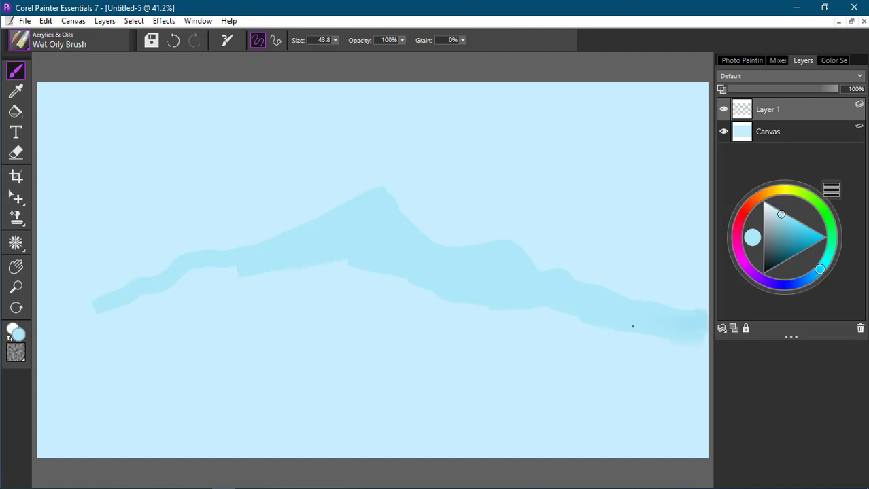
{"action": "left_click_drag", "start_coordinate": [619, 325], "coordinate": [544, 307]}
{"action": "left_click_drag", "start_coordinate": [395, 289], "coordinate": [341, 269]}
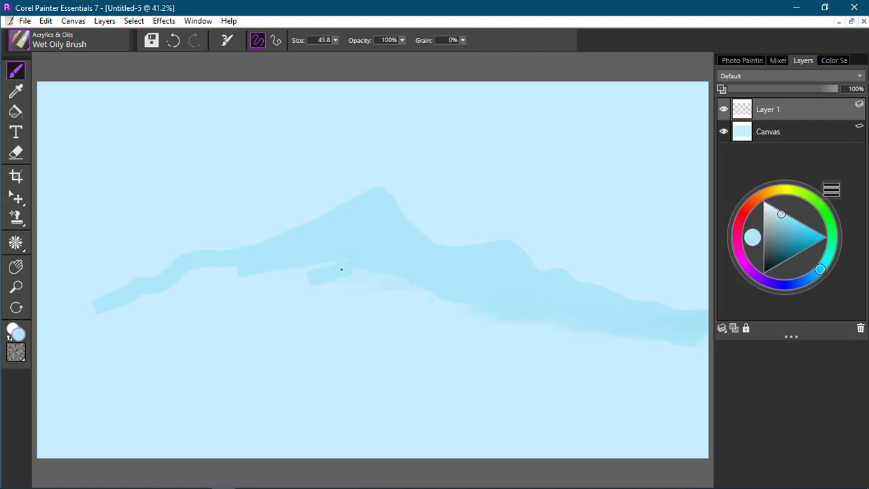
{"action": "mouse_move", "coordinate": [408, 289]}
{"action": "left_mouse_down"}
{"action": "mouse_move", "coordinate": [458, 303]}
{"action": "mouse_move", "coordinate": [351, 285]}
{"action": "mouse_move", "coordinate": [290, 290]}
{"action": "mouse_move", "coordinate": [262, 285]}
{"action": "mouse_move", "coordinate": [263, 275]}
{"action": "mouse_move", "coordinate": [181, 277]}
{"action": "left_mouse_up"}
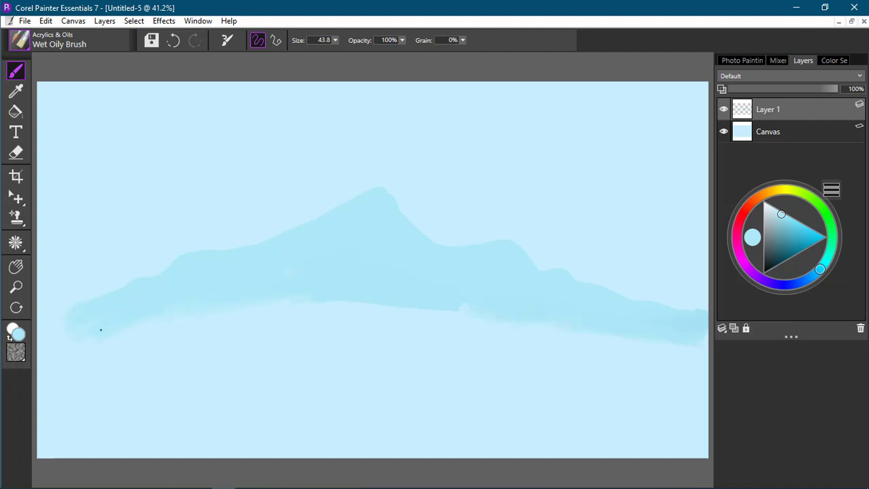
{"action": "left_click_drag", "start_coordinate": [216, 310], "coordinate": [194, 318]}
{"action": "mouse_move", "coordinate": [296, 313]}
{"action": "left_mouse_down"}
{"action": "mouse_move", "coordinate": [354, 300]}
{"action": "mouse_move", "coordinate": [380, 319]}
{"action": "left_mouse_up"}
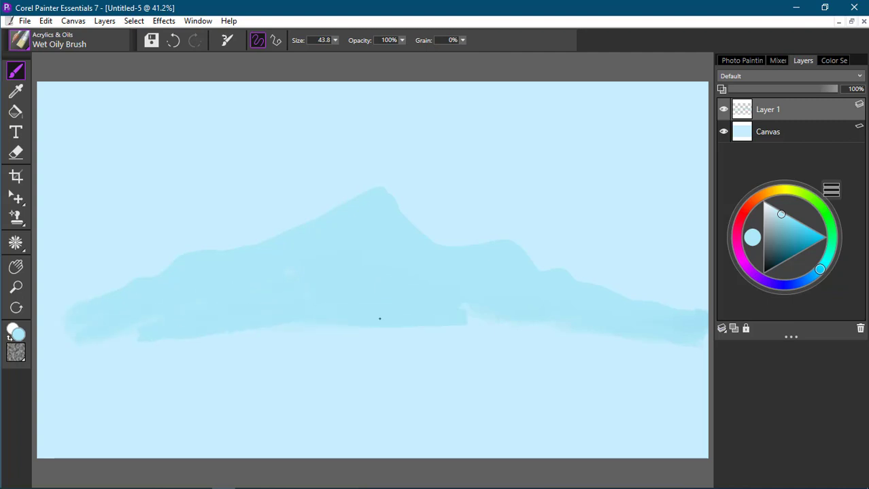
{"action": "mouse_move", "coordinate": [513, 322]}
{"action": "left_mouse_down"}
{"action": "mouse_move", "coordinate": [311, 323]}
{"action": "mouse_move", "coordinate": [403, 330]}
{"action": "mouse_move", "coordinate": [363, 331]}
{"action": "left_mouse_up"}
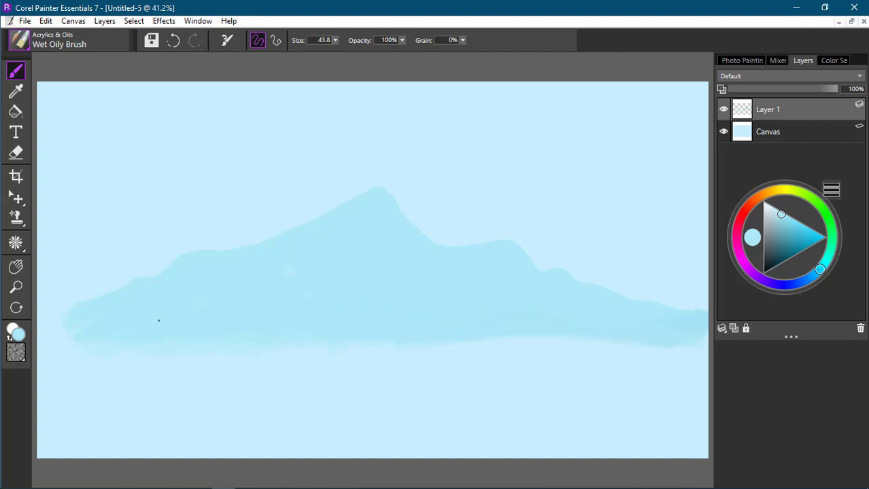
On a new layer, paint a solid medium-blue mountain range overlapping the distant one, with its peak right of center.
{"action": "left_click_drag", "start_coordinate": [808, 212], "coordinate": [542, 261]}
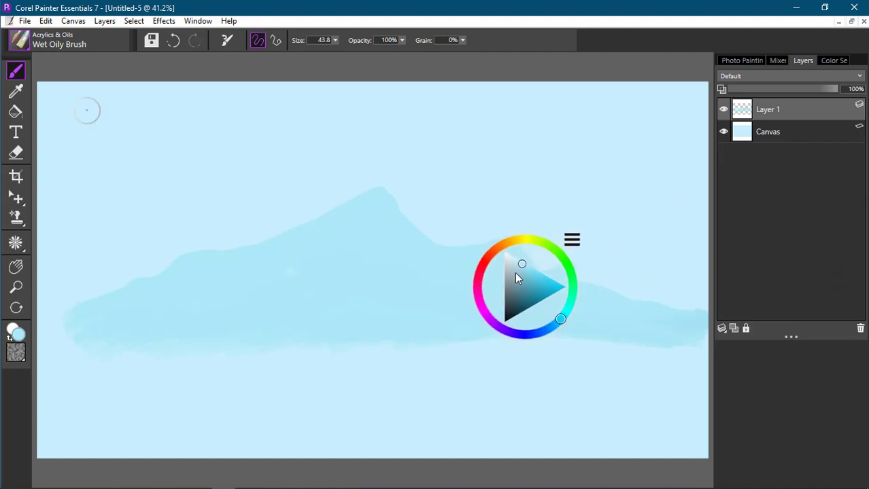
{"action": "left_click", "coordinate": [520, 273]}
{"action": "left_click", "coordinate": [521, 273]}
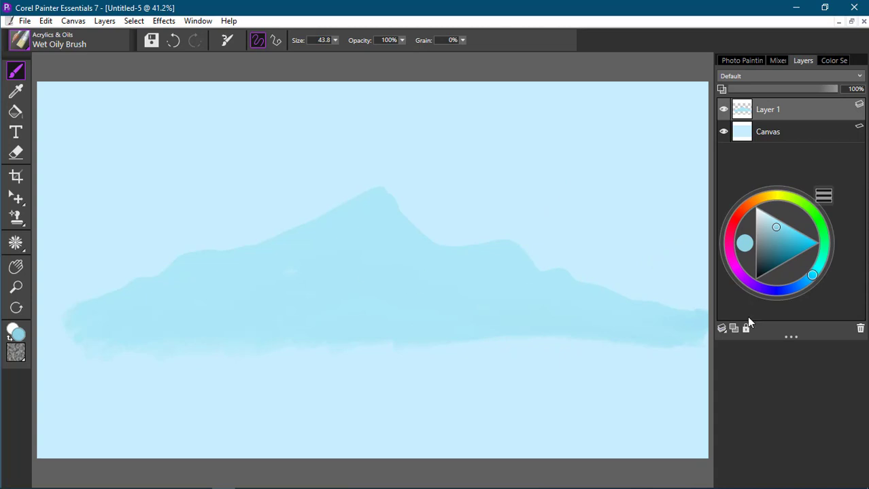
{"action": "left_click", "coordinate": [734, 328]}
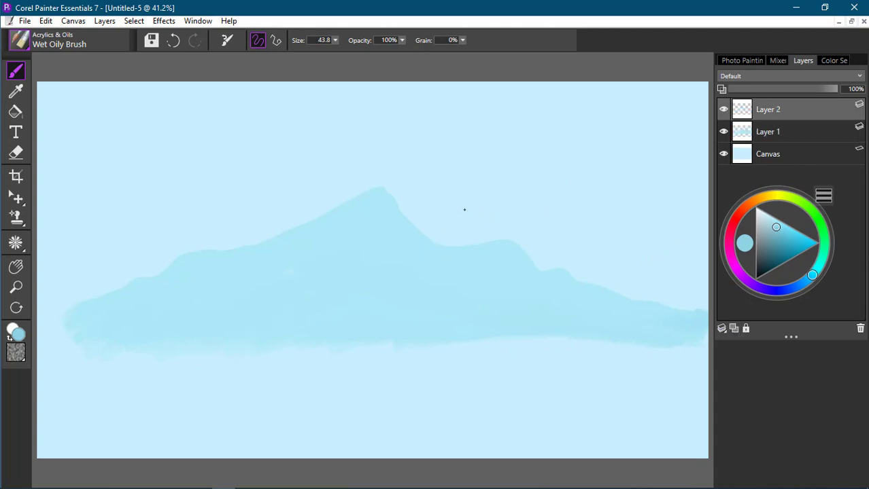
{"action": "mouse_move", "coordinate": [464, 210]}
{"action": "left_mouse_down"}
{"action": "mouse_move", "coordinate": [266, 302]}
{"action": "mouse_move", "coordinate": [87, 369]}
{"action": "left_mouse_up"}
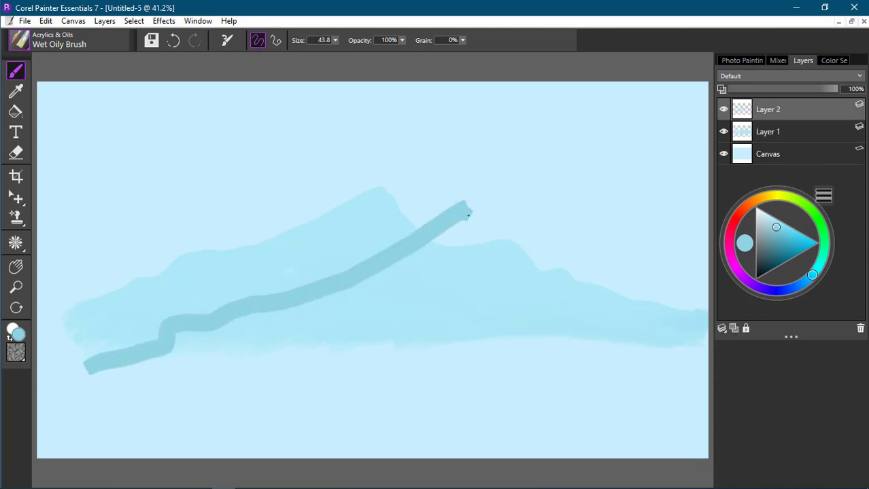
{"action": "mouse_move", "coordinate": [468, 215]}
{"action": "left_mouse_down"}
{"action": "mouse_move", "coordinate": [524, 290]}
{"action": "mouse_move", "coordinate": [601, 302]}
{"action": "mouse_move", "coordinate": [708, 376]}
{"action": "left_mouse_up"}
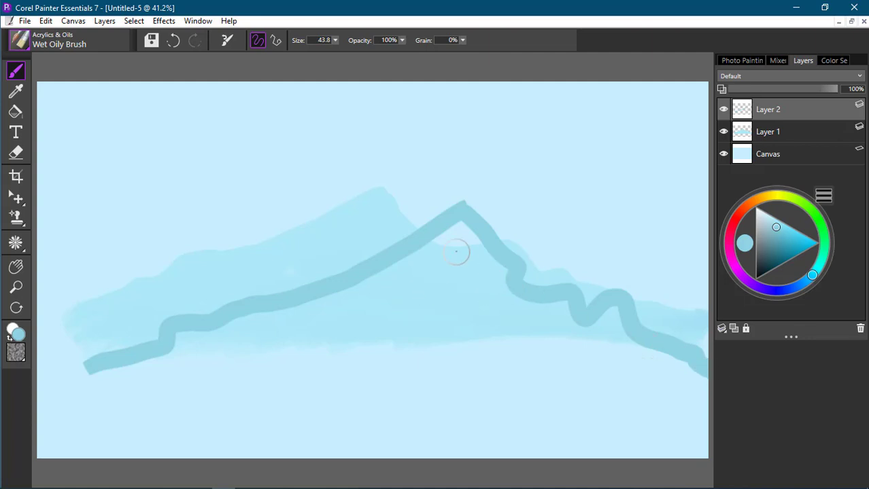
{"action": "mouse_move", "coordinate": [456, 252]}
{"action": "left_mouse_down"}
{"action": "mouse_move", "coordinate": [457, 233]}
{"action": "mouse_move", "coordinate": [436, 242]}
{"action": "mouse_move", "coordinate": [491, 257]}
{"action": "mouse_move", "coordinate": [455, 244]}
{"action": "mouse_move", "coordinate": [469, 245]}
{"action": "mouse_move", "coordinate": [505, 274]}
{"action": "mouse_move", "coordinate": [501, 282]}
{"action": "mouse_move", "coordinate": [441, 265]}
{"action": "mouse_move", "coordinate": [359, 284]}
{"action": "mouse_move", "coordinate": [452, 264]}
{"action": "mouse_move", "coordinate": [537, 312]}
{"action": "mouse_move", "coordinate": [556, 307]}
{"action": "mouse_move", "coordinate": [566, 339]}
{"action": "mouse_move", "coordinate": [616, 309]}
{"action": "mouse_move", "coordinate": [629, 350]}
{"action": "left_mouse_up"}
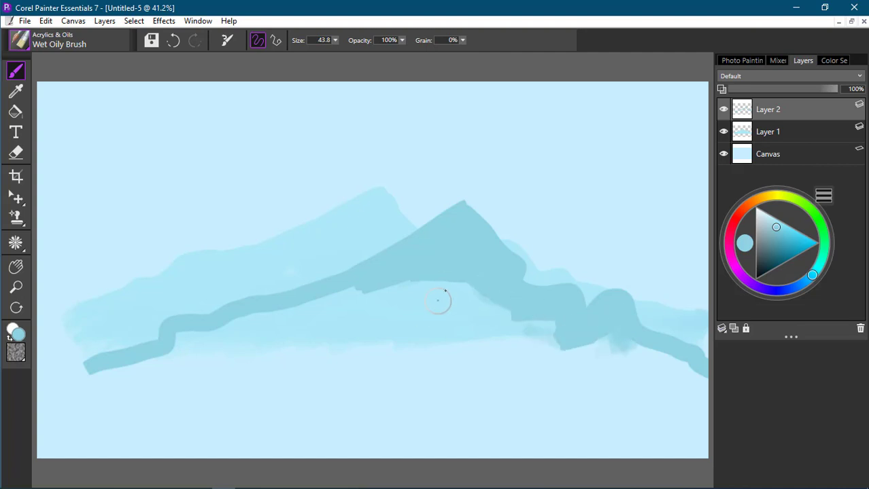
{"action": "mouse_move", "coordinate": [446, 291]}
{"action": "left_mouse_down"}
{"action": "mouse_move", "coordinate": [269, 312]}
{"action": "mouse_move", "coordinate": [178, 334]}
{"action": "mouse_move", "coordinate": [182, 346]}
{"action": "mouse_move", "coordinate": [219, 345]}
{"action": "mouse_move", "coordinate": [447, 283]}
{"action": "mouse_move", "coordinate": [401, 323]}
{"action": "mouse_move", "coordinate": [414, 339]}
{"action": "mouse_move", "coordinate": [541, 343]}
{"action": "mouse_move", "coordinate": [498, 319]}
{"action": "mouse_move", "coordinate": [427, 308]}
{"action": "mouse_move", "coordinate": [289, 327]}
{"action": "mouse_move", "coordinate": [529, 336]}
{"action": "mouse_move", "coordinate": [606, 357]}
{"action": "mouse_move", "coordinate": [617, 349]}
{"action": "mouse_move", "coordinate": [670, 388]}
{"action": "mouse_move", "coordinate": [669, 367]}
{"action": "mouse_move", "coordinate": [699, 386]}
{"action": "mouse_move", "coordinate": [522, 358]}
{"action": "mouse_move", "coordinate": [342, 346]}
{"action": "mouse_move", "coordinate": [254, 345]}
{"action": "mouse_move", "coordinate": [89, 379]}
{"action": "mouse_move", "coordinate": [159, 388]}
{"action": "mouse_move", "coordinate": [152, 389]}
{"action": "mouse_move", "coordinate": [141, 373]}
{"action": "mouse_move", "coordinate": [188, 357]}
{"action": "mouse_move", "coordinate": [318, 359]}
{"action": "mouse_move", "coordinate": [297, 376]}
{"action": "mouse_move", "coordinate": [412, 387]}
{"action": "mouse_move", "coordinate": [401, 389]}
{"action": "mouse_move", "coordinate": [562, 390]}
{"action": "mouse_move", "coordinate": [586, 400]}
{"action": "mouse_move", "coordinate": [548, 373]}
{"action": "mouse_move", "coordinate": [277, 380]}
{"action": "mouse_move", "coordinate": [690, 415]}
{"action": "mouse_move", "coordinate": [684, 390]}
{"action": "mouse_move", "coordinate": [559, 378]}
{"action": "mouse_move", "coordinate": [672, 401]}
{"action": "left_mouse_up"}
{"action": "left_click_drag", "start_coordinate": [207, 381], "coordinate": [263, 364]}
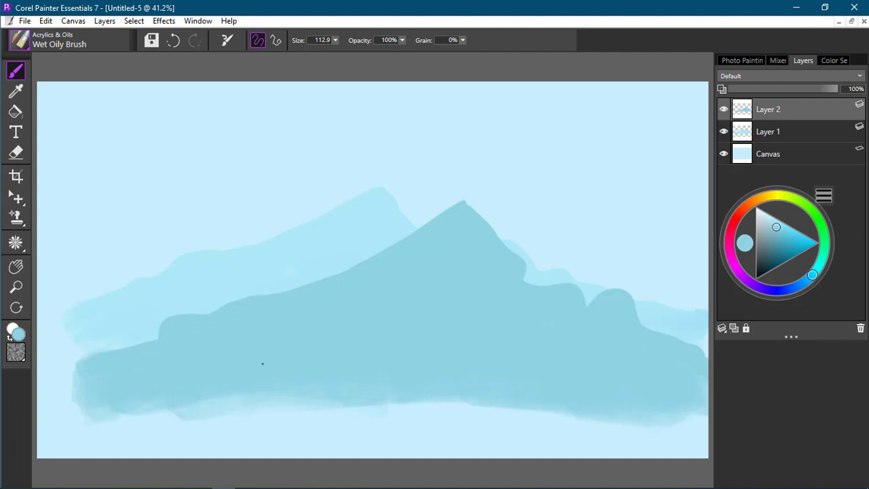
On another new layer, paint a dark teal-blue mountain on the left, its ridge descending toward the lower center.
{"action": "mouse_move", "coordinate": [785, 254]}
{"action": "left_mouse_down"}
{"action": "mouse_move", "coordinate": [494, 296]}
{"action": "mouse_move", "coordinate": [684, 267]}
{"action": "left_mouse_up"}
{"action": "mouse_move", "coordinate": [126, 275]}
{"action": "left_mouse_down", "text": "ctrl+alt"}
{"action": "mouse_move", "coordinate": [133, 284]}
{"action": "mouse_move", "coordinate": [95, 274]}
{"action": "left_mouse_up", "text": "ctrl+alt"}
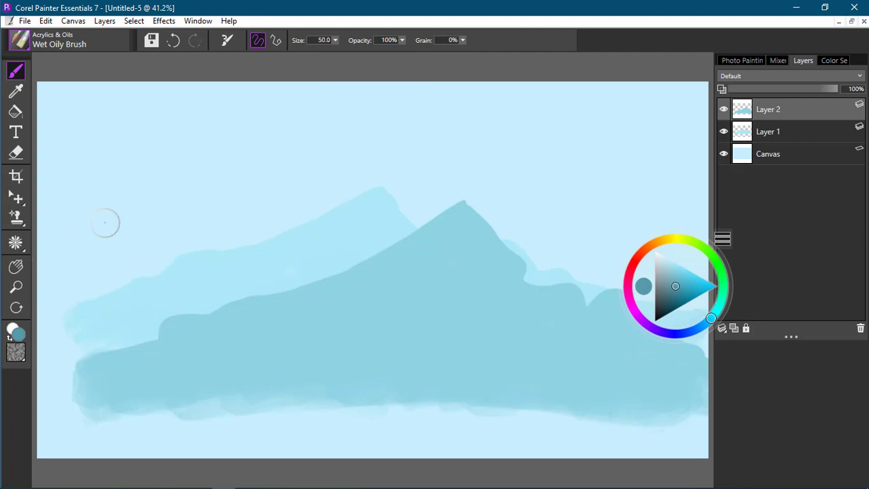
{"action": "key", "text": "ctrl+shift+n"}
{"action": "mouse_move", "coordinate": [169, 200]}
{"action": "left_mouse_down"}
{"action": "mouse_move", "coordinate": [37, 308]}
{"action": "mouse_move", "coordinate": [165, 204]}
{"action": "mouse_move", "coordinate": [255, 252]}
{"action": "mouse_move", "coordinate": [371, 357]}
{"action": "mouse_move", "coordinate": [433, 371]}
{"action": "left_mouse_up"}
{"action": "mouse_move", "coordinate": [162, 247]}
{"action": "left_mouse_down"}
{"action": "mouse_move", "coordinate": [160, 222]}
{"action": "mouse_move", "coordinate": [187, 262]}
{"action": "mouse_move", "coordinate": [150, 273]}
{"action": "mouse_move", "coordinate": [154, 262]}
{"action": "mouse_move", "coordinate": [141, 282]}
{"action": "mouse_move", "coordinate": [149, 236]}
{"action": "mouse_move", "coordinate": [59, 295]}
{"action": "mouse_move", "coordinate": [59, 305]}
{"action": "mouse_move", "coordinate": [99, 291]}
{"action": "mouse_move", "coordinate": [140, 298]}
{"action": "left_mouse_up"}
{"action": "mouse_move", "coordinate": [141, 306]}
{"action": "left_mouse_down"}
{"action": "mouse_move", "coordinate": [170, 287]}
{"action": "mouse_move", "coordinate": [197, 312]}
{"action": "mouse_move", "coordinate": [232, 288]}
{"action": "mouse_move", "coordinate": [242, 294]}
{"action": "mouse_move", "coordinate": [246, 280]}
{"action": "mouse_move", "coordinate": [240, 293]}
{"action": "mouse_move", "coordinate": [61, 320]}
{"action": "mouse_move", "coordinate": [197, 319]}
{"action": "mouse_move", "coordinate": [272, 336]}
{"action": "mouse_move", "coordinate": [223, 341]}
{"action": "mouse_move", "coordinate": [266, 350]}
{"action": "left_mouse_up"}
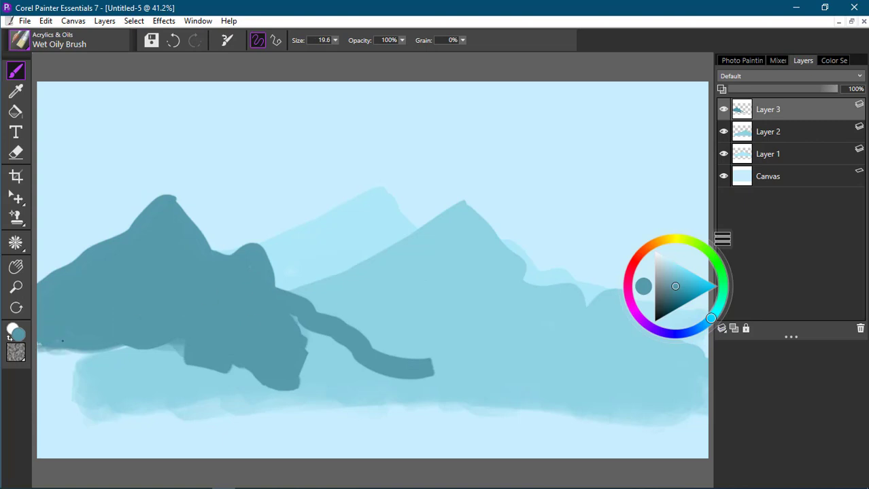
Fill in the dark teal-blue mountain's base and extend its slope down to the lower-right corner of the canvas.
{"action": "mouse_move", "coordinate": [83, 342]}
{"action": "left_mouse_down"}
{"action": "mouse_move", "coordinate": [144, 345]}
{"action": "mouse_move", "coordinate": [104, 352]}
{"action": "mouse_move", "coordinate": [194, 350]}
{"action": "mouse_move", "coordinate": [182, 348]}
{"action": "mouse_move", "coordinate": [175, 351]}
{"action": "mouse_move", "coordinate": [204, 358]}
{"action": "mouse_move", "coordinate": [66, 350]}
{"action": "mouse_move", "coordinate": [58, 361]}
{"action": "mouse_move", "coordinate": [77, 369]}
{"action": "mouse_move", "coordinate": [158, 350]}
{"action": "mouse_move", "coordinate": [128, 362]}
{"action": "mouse_move", "coordinate": [236, 372]}
{"action": "mouse_move", "coordinate": [189, 356]}
{"action": "mouse_move", "coordinate": [317, 385]}
{"action": "mouse_move", "coordinate": [290, 366]}
{"action": "mouse_move", "coordinate": [306, 378]}
{"action": "mouse_move", "coordinate": [302, 337]}
{"action": "mouse_move", "coordinate": [336, 357]}
{"action": "mouse_move", "coordinate": [248, 267]}
{"action": "mouse_move", "coordinate": [323, 362]}
{"action": "mouse_move", "coordinate": [313, 341]}
{"action": "mouse_move", "coordinate": [363, 369]}
{"action": "mouse_move", "coordinate": [329, 366]}
{"action": "mouse_move", "coordinate": [329, 377]}
{"action": "mouse_move", "coordinate": [351, 376]}
{"action": "mouse_move", "coordinate": [324, 342]}
{"action": "mouse_move", "coordinate": [417, 381]}
{"action": "mouse_move", "coordinate": [404, 379]}
{"action": "mouse_move", "coordinate": [442, 363]}
{"action": "mouse_move", "coordinate": [474, 376]}
{"action": "mouse_move", "coordinate": [408, 380]}
{"action": "mouse_move", "coordinate": [427, 364]}
{"action": "mouse_move", "coordinate": [509, 382]}
{"action": "mouse_move", "coordinate": [460, 366]}
{"action": "mouse_move", "coordinate": [538, 394]}
{"action": "mouse_move", "coordinate": [337, 381]}
{"action": "mouse_move", "coordinate": [396, 392]}
{"action": "mouse_move", "coordinate": [455, 385]}
{"action": "mouse_move", "coordinate": [566, 406]}
{"action": "mouse_move", "coordinate": [377, 388]}
{"action": "mouse_move", "coordinate": [189, 399]}
{"action": "mouse_move", "coordinate": [209, 377]}
{"action": "mouse_move", "coordinate": [193, 364]}
{"action": "mouse_move", "coordinate": [115, 366]}
{"action": "mouse_move", "coordinate": [155, 373]}
{"action": "mouse_move", "coordinate": [122, 382]}
{"action": "mouse_move", "coordinate": [231, 398]}
{"action": "mouse_move", "coordinate": [333, 407]}
{"action": "mouse_move", "coordinate": [414, 400]}
{"action": "left_mouse_up"}
{"action": "left_click_drag", "start_coordinate": [505, 401], "coordinate": [586, 415]}
{"action": "mouse_move", "coordinate": [424, 371]}
{"action": "left_mouse_down"}
{"action": "mouse_move", "coordinate": [522, 381]}
{"action": "mouse_move", "coordinate": [632, 428]}
{"action": "left_mouse_up"}
{"action": "mouse_move", "coordinate": [517, 408]}
{"action": "left_mouse_down"}
{"action": "mouse_move", "coordinate": [612, 439]}
{"action": "mouse_move", "coordinate": [679, 449]}
{"action": "mouse_move", "coordinate": [642, 425]}
{"action": "mouse_move", "coordinate": [696, 441]}
{"action": "left_mouse_up"}
{"action": "left_click_drag", "start_coordinate": [631, 419], "coordinate": [686, 446]}
{"action": "mouse_move", "coordinate": [582, 419]}
{"action": "left_mouse_down"}
{"action": "mouse_move", "coordinate": [469, 411]}
{"action": "mouse_move", "coordinate": [577, 439]}
{"action": "mouse_move", "coordinate": [386, 406]}
{"action": "mouse_move", "coordinate": [285, 411]}
{"action": "mouse_move", "coordinate": [157, 393]}
{"action": "mouse_move", "coordinate": [153, 403]}
{"action": "mouse_move", "coordinate": [51, 378]}
{"action": "mouse_move", "coordinate": [683, 452]}
{"action": "left_mouse_up"}
{"action": "mouse_move", "coordinate": [441, 426]}
{"action": "left_mouse_down"}
{"action": "mouse_move", "coordinate": [299, 421]}
{"action": "mouse_move", "coordinate": [476, 435]}
{"action": "mouse_move", "coordinate": [299, 421]}
{"action": "mouse_move", "coordinate": [289, 409]}
{"action": "mouse_move", "coordinate": [398, 438]}
{"action": "mouse_move", "coordinate": [588, 447]}
{"action": "mouse_move", "coordinate": [210, 411]}
{"action": "mouse_move", "coordinate": [343, 433]}
{"action": "left_mouse_up"}
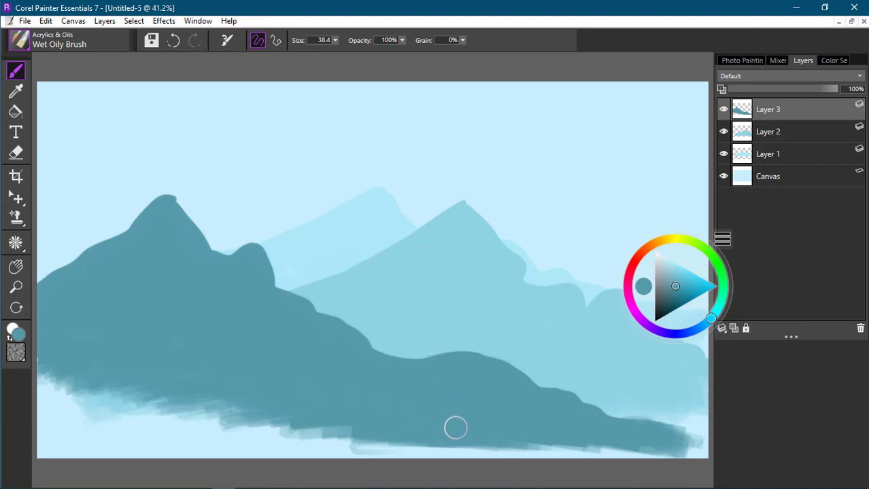
On a new layer, paint a light-green grassy valley curving along the base of the mountains across the full width.
{"action": "mouse_move", "coordinate": [685, 259]}
{"action": "left_mouse_down"}
{"action": "mouse_move", "coordinate": [801, 223]}
{"action": "mouse_move", "coordinate": [787, 239]}
{"action": "left_mouse_up"}
{"action": "left_click", "coordinate": [837, 236]}
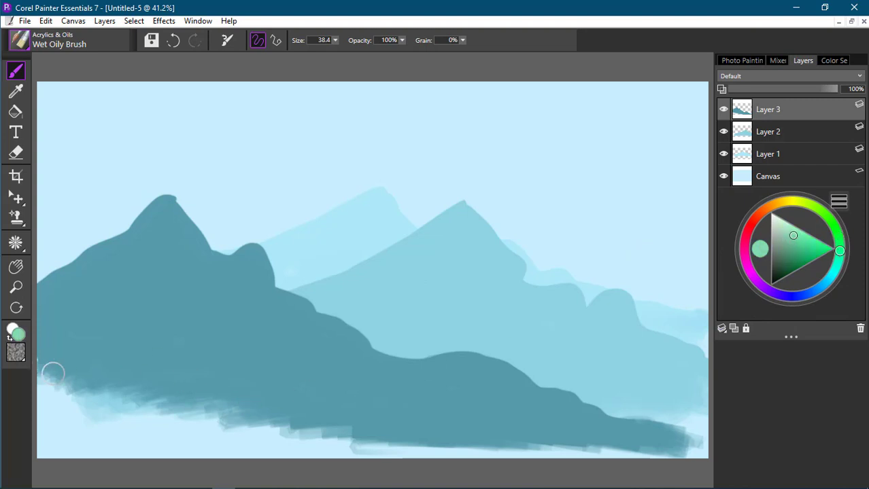
{"action": "left_click", "coordinate": [734, 328]}
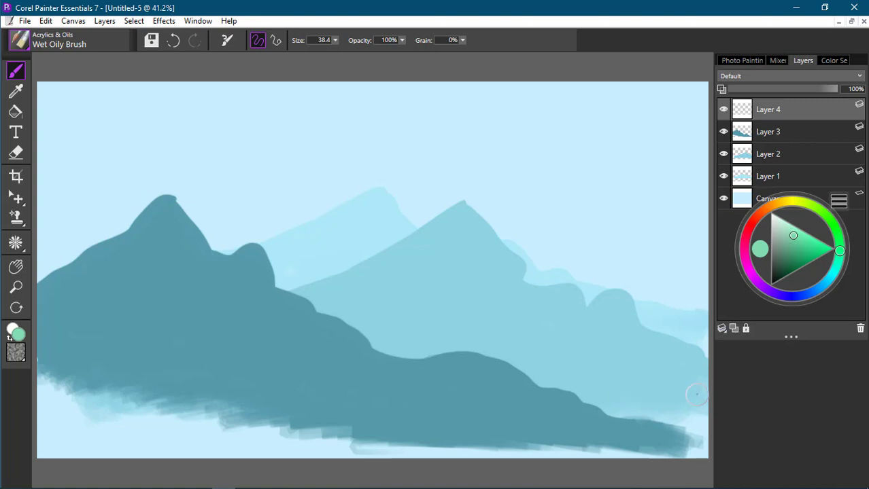
{"action": "mouse_move", "coordinate": [704, 407]}
{"action": "left_mouse_down"}
{"action": "mouse_move", "coordinate": [637, 422]}
{"action": "mouse_move", "coordinate": [705, 412]}
{"action": "left_mouse_up"}
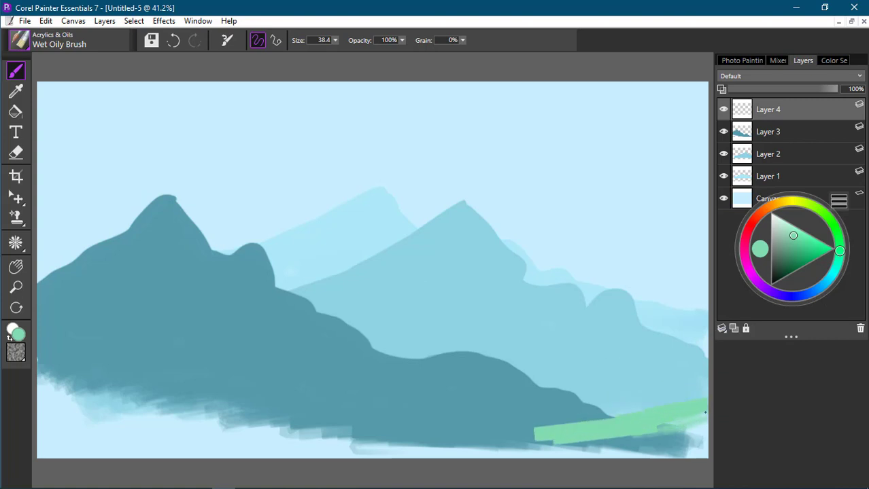
{"action": "mouse_move", "coordinate": [613, 433]}
{"action": "left_mouse_down"}
{"action": "mouse_move", "coordinate": [393, 446]}
{"action": "mouse_move", "coordinate": [475, 445]}
{"action": "left_mouse_up"}
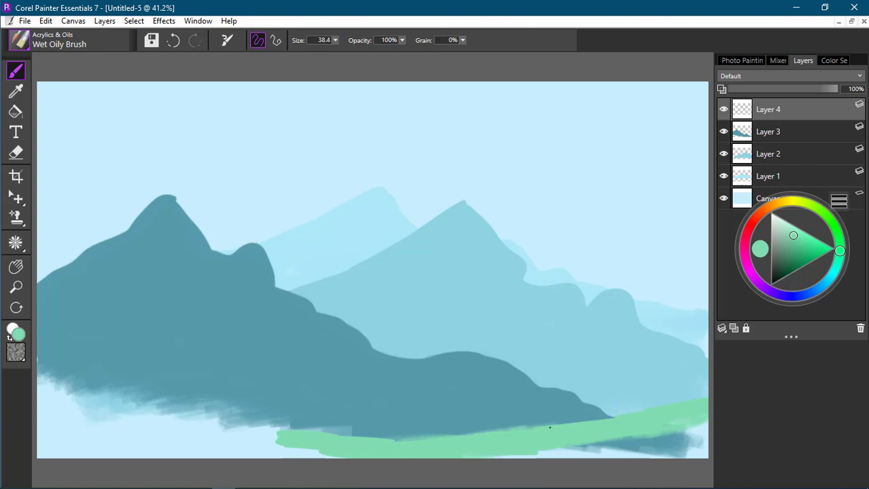
{"action": "mouse_move", "coordinate": [646, 438]}
{"action": "left_mouse_down"}
{"action": "mouse_move", "coordinate": [612, 442]}
{"action": "mouse_move", "coordinate": [693, 432]}
{"action": "left_mouse_up"}
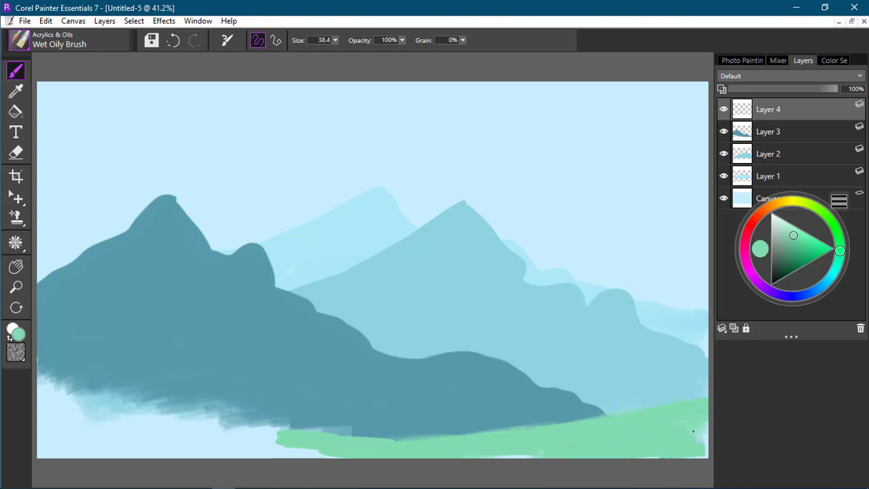
{"action": "mouse_move", "coordinate": [64, 380]}
{"action": "left_mouse_down"}
{"action": "mouse_move", "coordinate": [75, 413]}
{"action": "mouse_move", "coordinate": [49, 393]}
{"action": "mouse_move", "coordinate": [140, 431]}
{"action": "mouse_move", "coordinate": [235, 431]}
{"action": "left_mouse_up"}
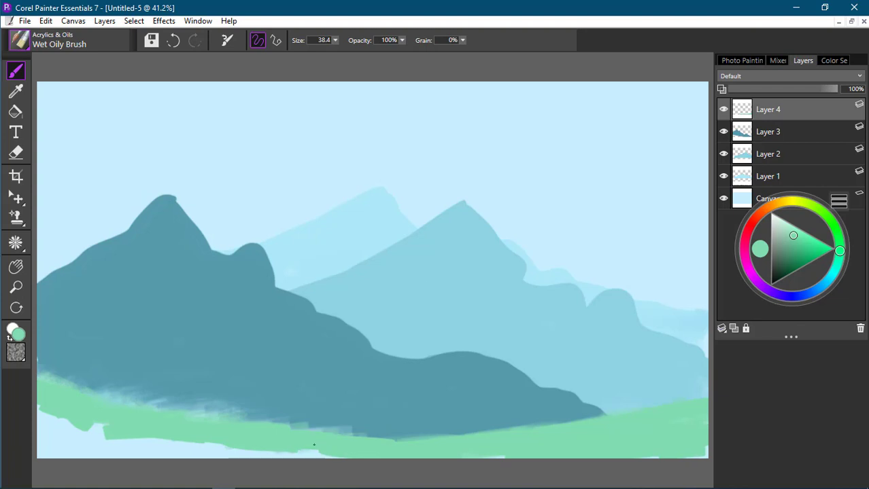
{"action": "mouse_move", "coordinate": [314, 445]}
{"action": "left_mouse_down"}
{"action": "mouse_move", "coordinate": [275, 454]}
{"action": "mouse_move", "coordinate": [49, 428]}
{"action": "left_mouse_up"}
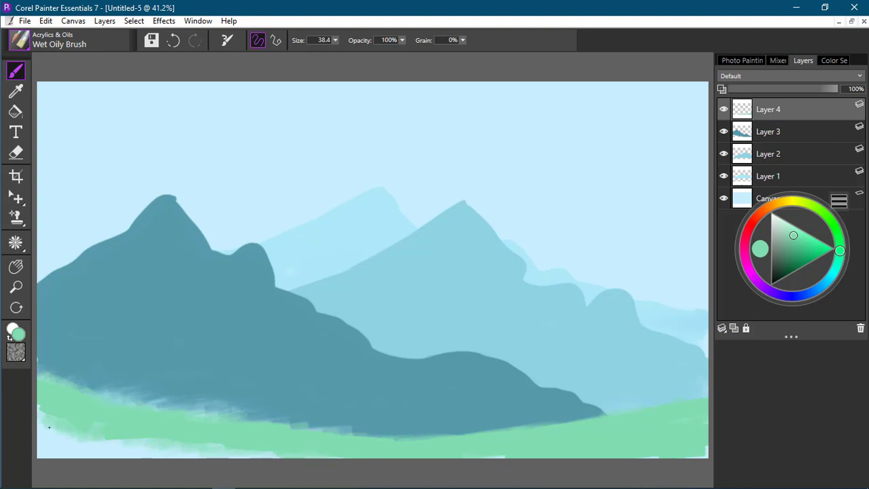
{"action": "left_click_drag", "start_coordinate": [119, 428], "coordinate": [102, 432]}
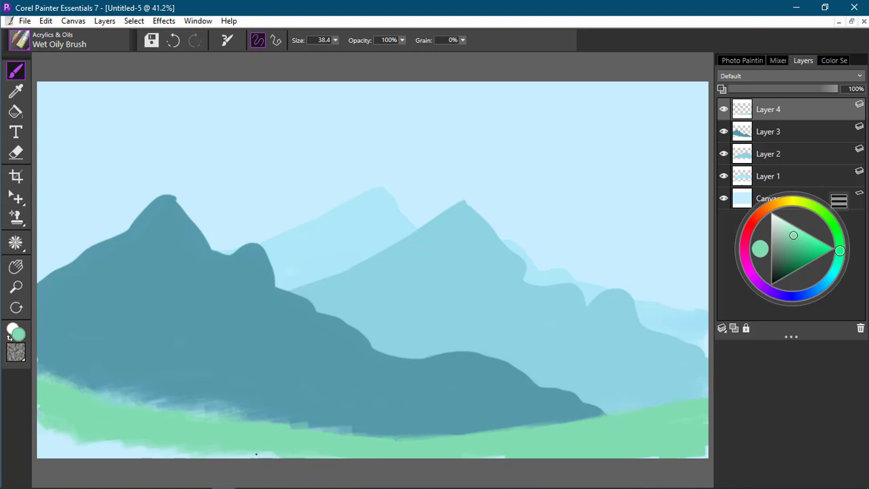
On another new layer, paint a slightly darker green foreground band along the bottom edge, rising toward both sides.
{"action": "left_click", "coordinate": [733, 329]}
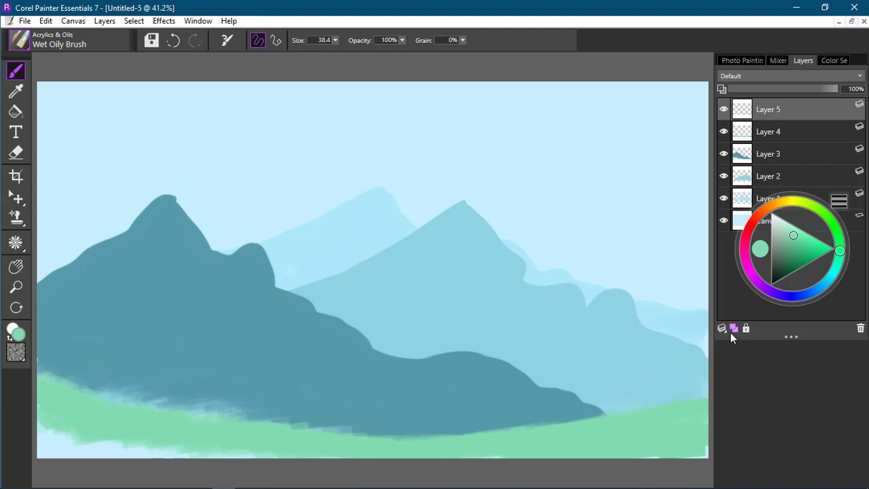
{"action": "left_click_drag", "start_coordinate": [795, 242], "coordinate": [800, 241]}
{"action": "mouse_move", "coordinate": [89, 424]}
{"action": "left_mouse_down"}
{"action": "mouse_move", "coordinate": [50, 425]}
{"action": "mouse_move", "coordinate": [193, 454]}
{"action": "mouse_move", "coordinate": [168, 449]}
{"action": "mouse_move", "coordinate": [279, 457]}
{"action": "left_mouse_up"}
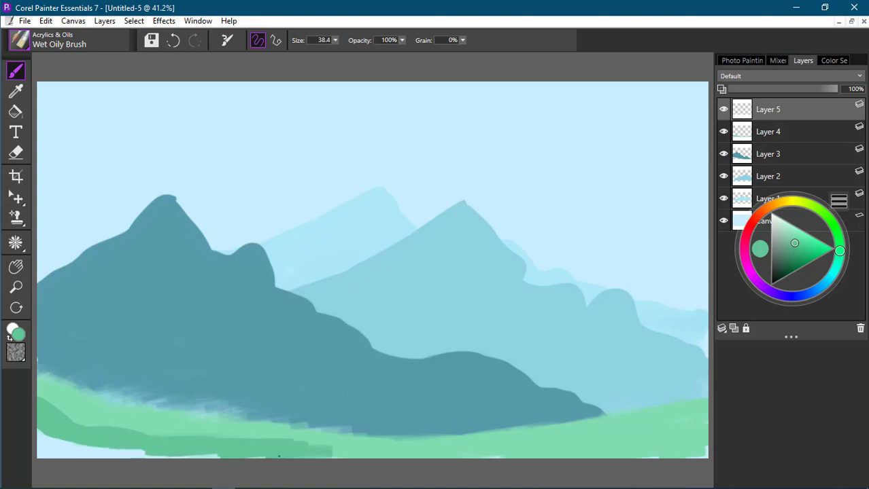
{"action": "mouse_move", "coordinate": [210, 455]}
{"action": "left_mouse_down"}
{"action": "mouse_move", "coordinate": [49, 437]}
{"action": "mouse_move", "coordinate": [44, 416]}
{"action": "left_mouse_up"}
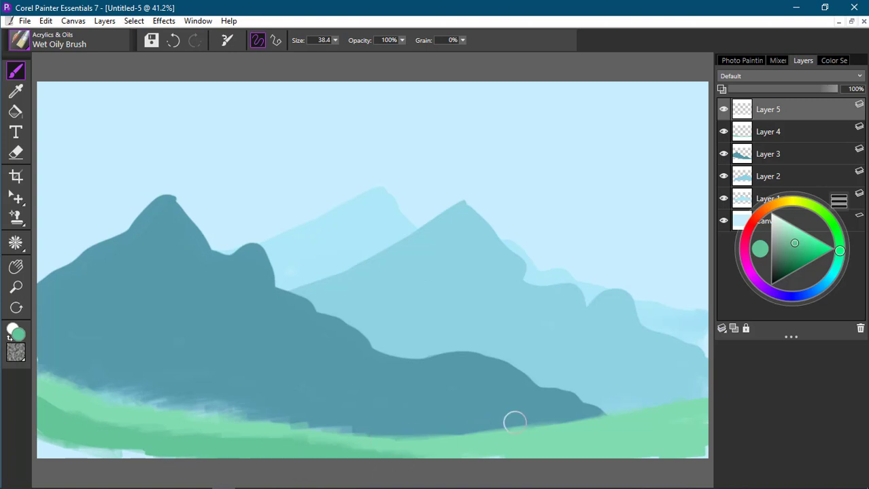
{"action": "left_click_drag", "start_coordinate": [671, 449], "coordinate": [675, 451]}
{"action": "left_click_drag", "start_coordinate": [720, 428], "coordinate": [610, 463]}
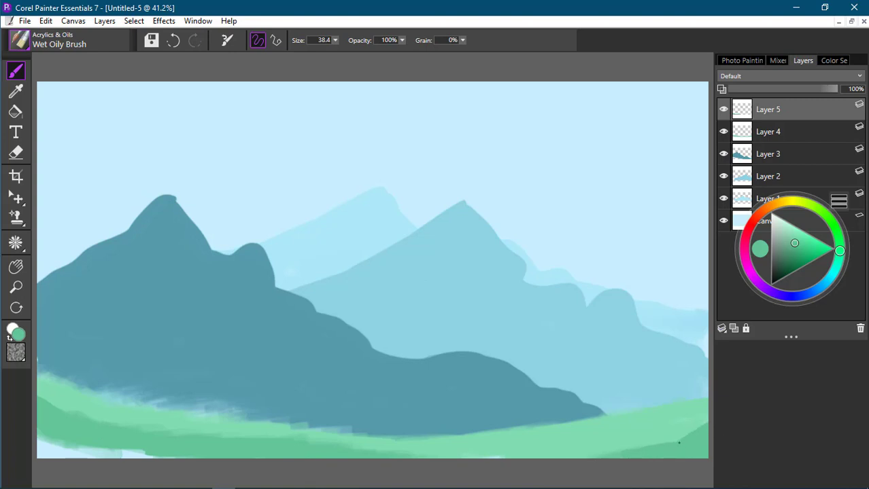
{"action": "mouse_move", "coordinate": [481, 454]}
{"action": "left_mouse_down"}
{"action": "mouse_move", "coordinate": [639, 444]}
{"action": "mouse_move", "coordinate": [696, 421]}
{"action": "left_mouse_up"}
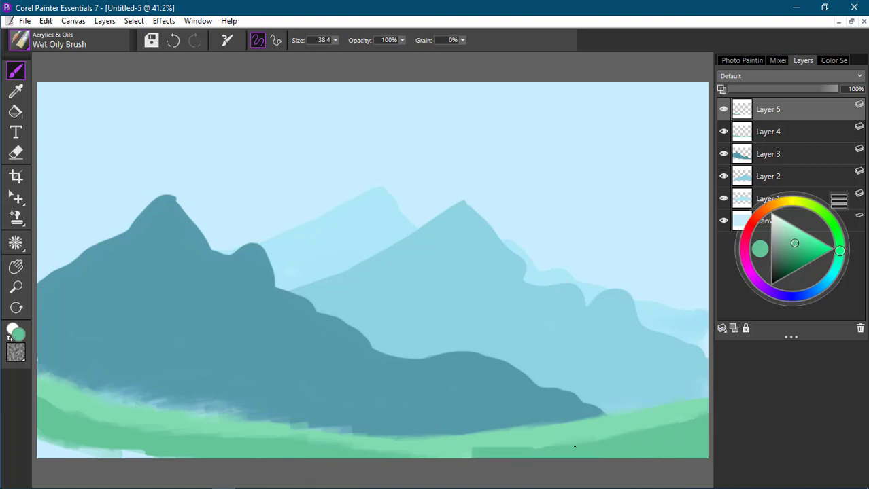
{"action": "mouse_move", "coordinate": [574, 446]}
{"action": "left_mouse_down"}
{"action": "mouse_move", "coordinate": [481, 457]}
{"action": "mouse_move", "coordinate": [482, 443]}
{"action": "mouse_move", "coordinate": [443, 461]}
{"action": "left_mouse_up"}
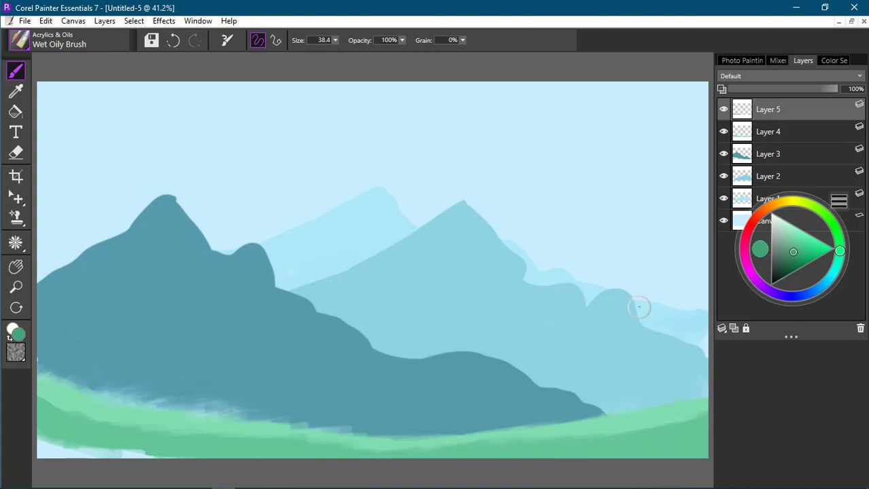
Paint a darker green shadow in the foreground's lower-left corner and dock the floating color wheel beneath the layer list.
{"action": "mouse_move", "coordinate": [38, 440]}
{"action": "left_mouse_down"}
{"action": "mouse_move", "coordinate": [110, 456]}
{"action": "mouse_move", "coordinate": [181, 456]}
{"action": "left_mouse_up"}
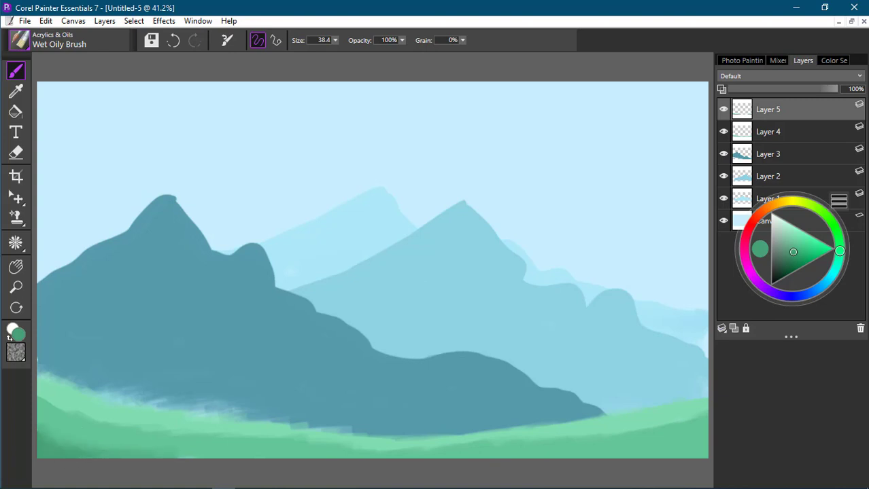
{"action": "mouse_move", "coordinate": [451, 486]}
{"action": "left_click_drag", "start_coordinate": [806, 189], "coordinate": [796, 359]}
Select Layer 1's content and move the pale distant mountain up and to the left.
{"action": "left_click", "coordinate": [786, 204]}
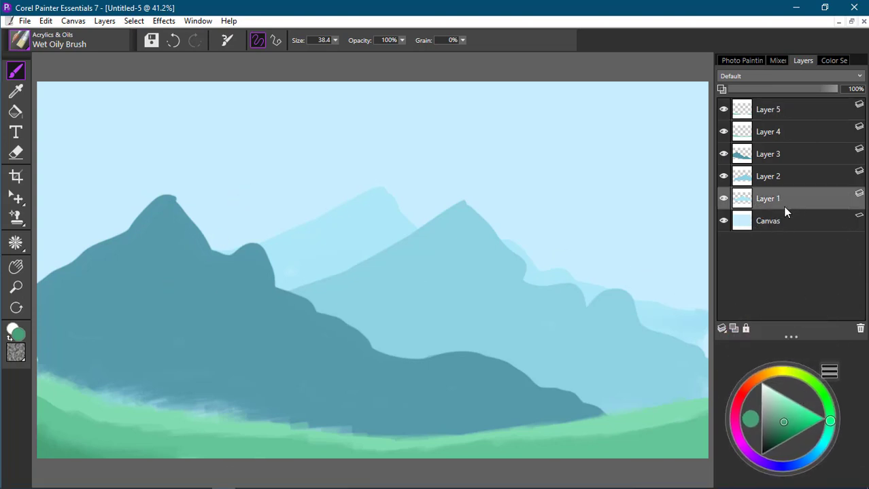
{"action": "key", "text": "ctrl+a"}
{"action": "right_click", "coordinate": [773, 206]}
{"action": "left_click", "coordinate": [707, 286]}
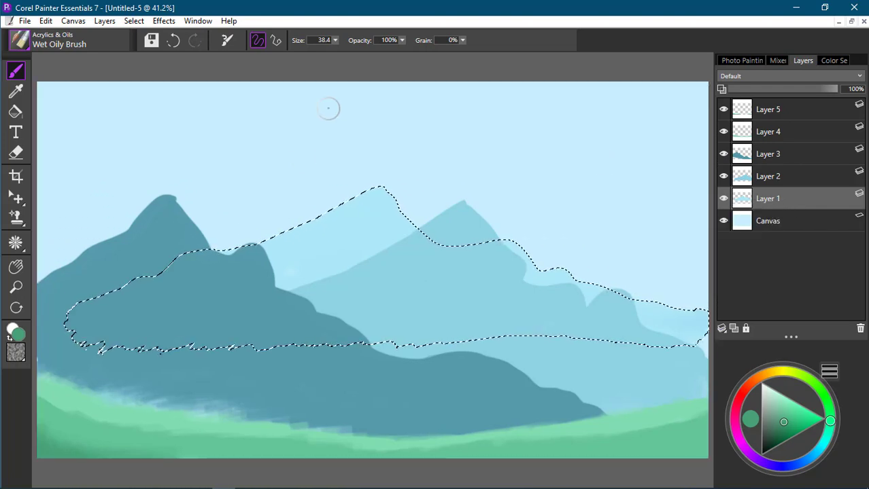
{"action": "key", "text": "m"}
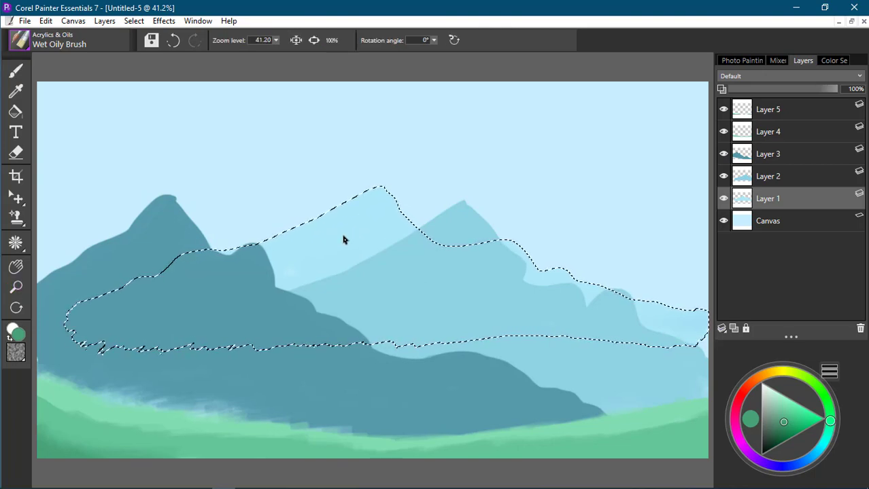
{"action": "left_click", "coordinate": [17, 268]}
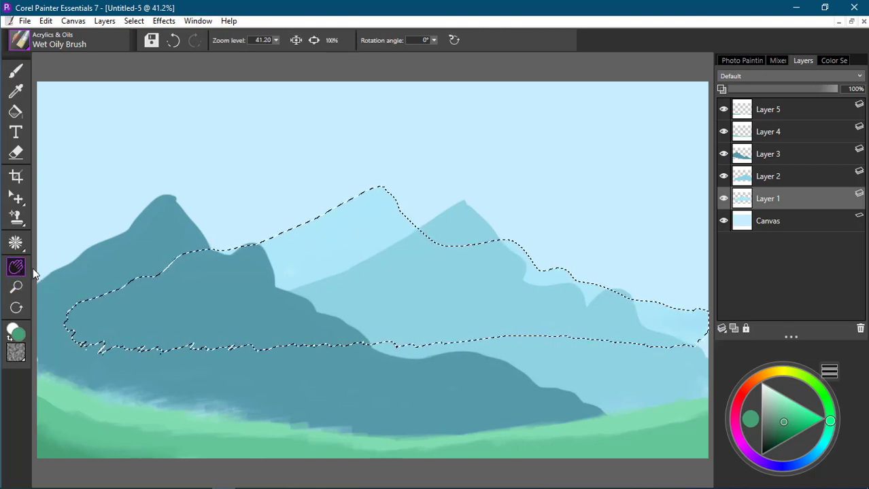
{"action": "mouse_move", "coordinate": [338, 243]}
{"action": "left_mouse_down"}
{"action": "mouse_move", "coordinate": [332, 218]}
{"action": "mouse_move", "coordinate": [346, 227]}
{"action": "mouse_move", "coordinate": [351, 215]}
{"action": "mouse_move", "coordinate": [347, 223]}
{"action": "mouse_move", "coordinate": [314, 198]}
{"action": "mouse_move", "coordinate": [276, 208]}
{"action": "mouse_move", "coordinate": [287, 206]}
{"action": "left_mouse_up"}
{"action": "left_click", "coordinate": [17, 197]}
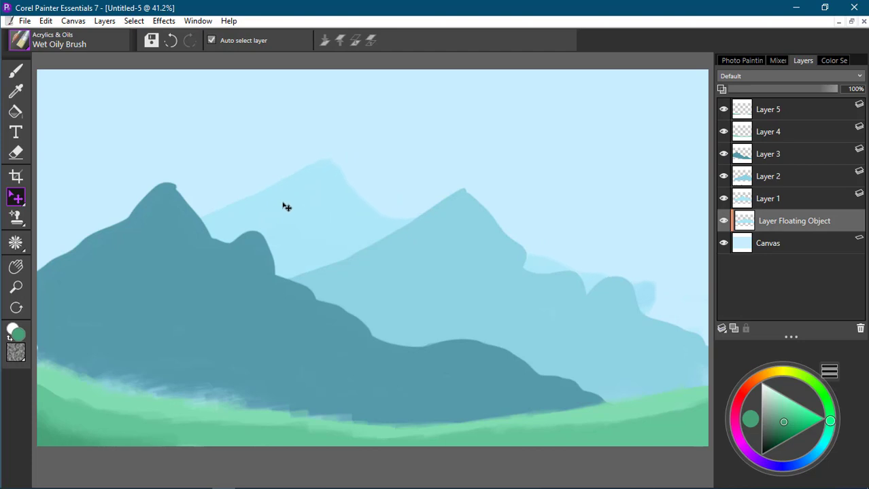
Reposition the ranges: shift the mid-blue mountain up and right, and the dark teal and pale mountains up and left.
{"action": "left_click_drag", "start_coordinate": [458, 268], "coordinate": [497, 238]}
{"action": "left_click_drag", "start_coordinate": [339, 206], "coordinate": [314, 200]}
{"action": "left_click_drag", "start_coordinate": [270, 293], "coordinate": [227, 277]}
{"action": "left_click_drag", "start_coordinate": [315, 214], "coordinate": [270, 200]}
{"action": "left_click_drag", "start_coordinate": [424, 221], "coordinate": [443, 233]}
{"action": "left_click_drag", "start_coordinate": [322, 231], "coordinate": [309, 214]}
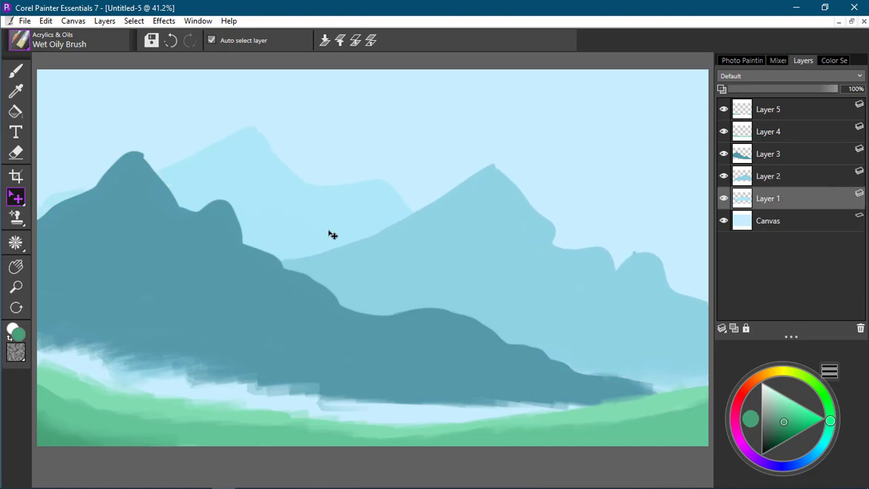
Raise the light-green valley and the darker green foreground layers so they cover the mountains' base without a gap between them.
{"action": "left_click_drag", "start_coordinate": [575, 420], "coordinate": [562, 378]}
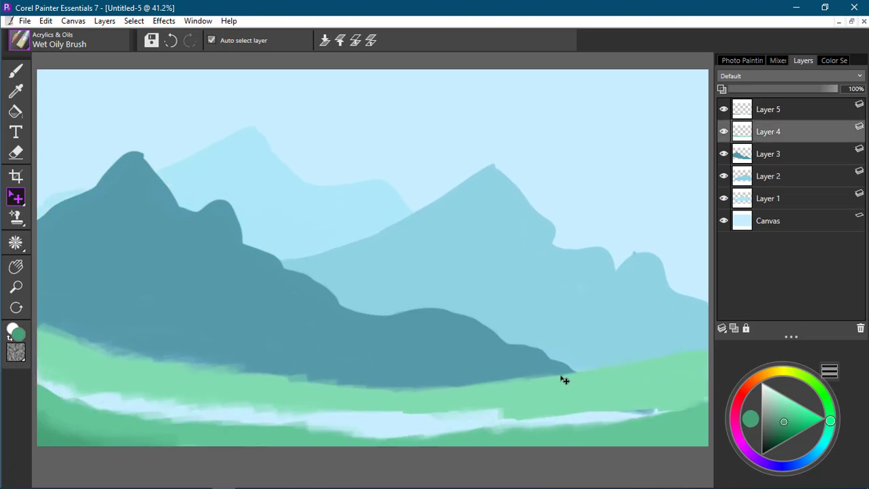
{"action": "left_click", "coordinate": [660, 422]}
{"action": "mouse_move", "coordinate": [660, 422]}
{"action": "left_mouse_down"}
{"action": "mouse_move", "coordinate": [659, 404]}
{"action": "mouse_move", "coordinate": [662, 412]}
{"action": "left_mouse_up"}
{"action": "left_click_drag", "start_coordinate": [630, 381], "coordinate": [659, 405]}
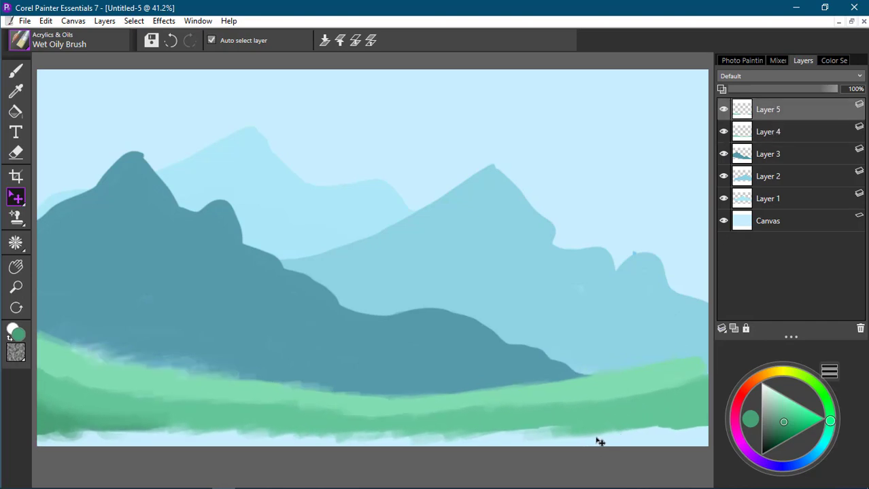
Paint a dark-green band along the canvas's bottom edge on Layer 5, filling the gap below the foreground.
{"action": "left_click", "coordinate": [19, 70]}
{"action": "mouse_move", "coordinate": [632, 441]}
{"action": "left_mouse_down"}
{"action": "mouse_move", "coordinate": [690, 439]}
{"action": "mouse_move", "coordinate": [707, 428]}
{"action": "left_mouse_up"}
{"action": "mouse_move", "coordinate": [646, 439]}
{"action": "left_mouse_down"}
{"action": "mouse_move", "coordinate": [493, 438]}
{"action": "mouse_move", "coordinate": [572, 436]}
{"action": "left_mouse_up"}
{"action": "mouse_move", "coordinate": [509, 431]}
{"action": "left_mouse_down"}
{"action": "mouse_move", "coordinate": [353, 443]}
{"action": "mouse_move", "coordinate": [413, 436]}
{"action": "mouse_move", "coordinate": [391, 440]}
{"action": "mouse_move", "coordinate": [426, 444]}
{"action": "mouse_move", "coordinate": [239, 445]}
{"action": "mouse_move", "coordinate": [302, 440]}
{"action": "mouse_move", "coordinate": [214, 437]}
{"action": "mouse_move", "coordinate": [268, 431]}
{"action": "mouse_move", "coordinate": [43, 450]}
{"action": "mouse_move", "coordinate": [104, 440]}
{"action": "mouse_move", "coordinate": [55, 435]}
{"action": "mouse_move", "coordinate": [111, 442]}
{"action": "mouse_move", "coordinate": [207, 435]}
{"action": "mouse_move", "coordinate": [176, 442]}
{"action": "left_mouse_up"}
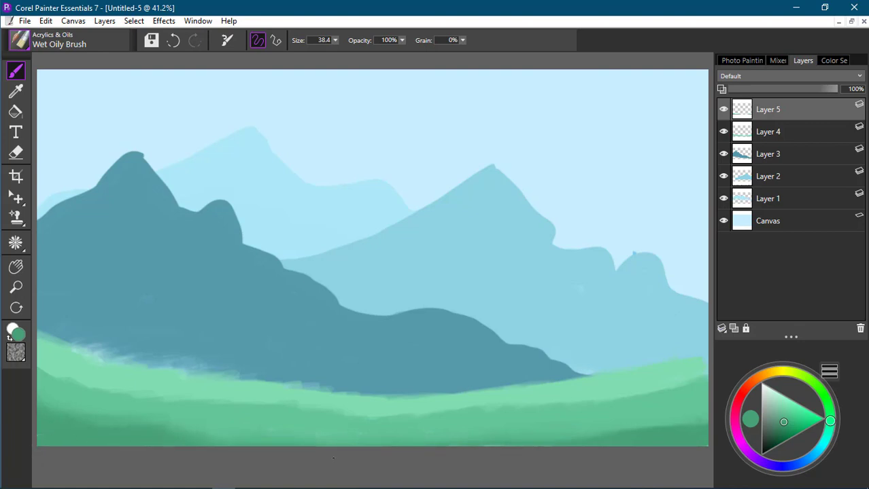
{"action": "left_click_drag", "start_coordinate": [544, 446], "coordinate": [497, 447]}
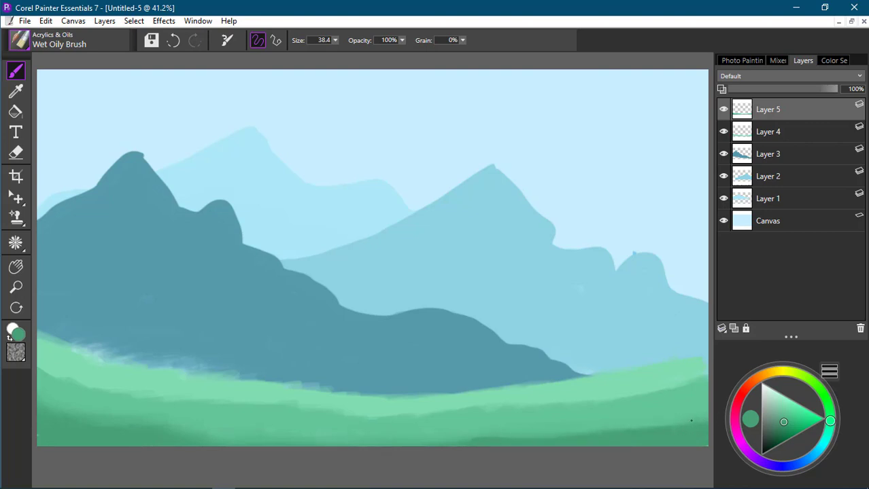
Hide and delete Layer 4 with the light-green valley, keeping Layer 5 as the only green layer.
{"action": "left_click", "coordinate": [724, 133]}
{"action": "left_click", "coordinate": [786, 138]}
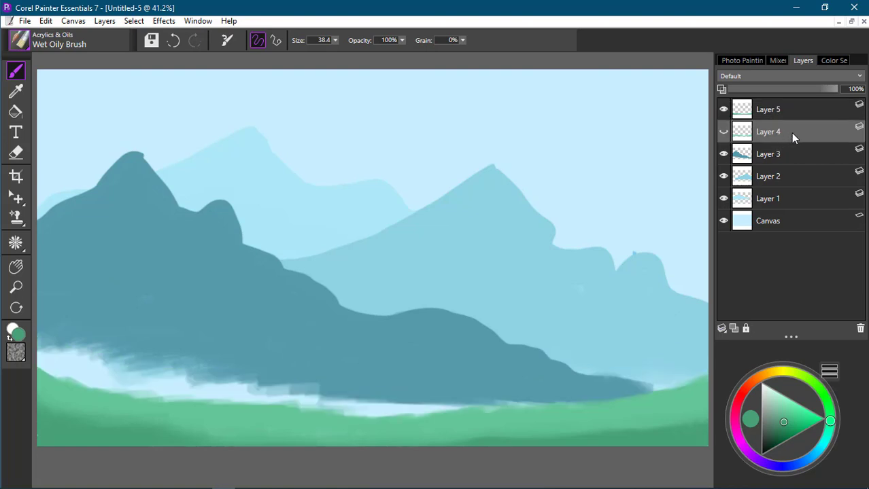
{"action": "left_click", "coordinate": [787, 119]}
{"action": "left_click", "coordinate": [793, 132], "text": "shift"}
{"action": "right_click", "coordinate": [791, 133]}
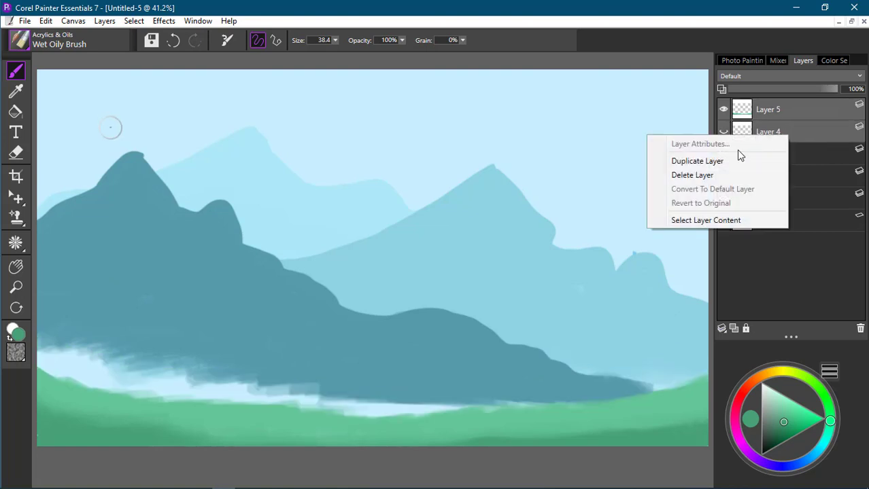
{"action": "left_click", "coordinate": [812, 130]}
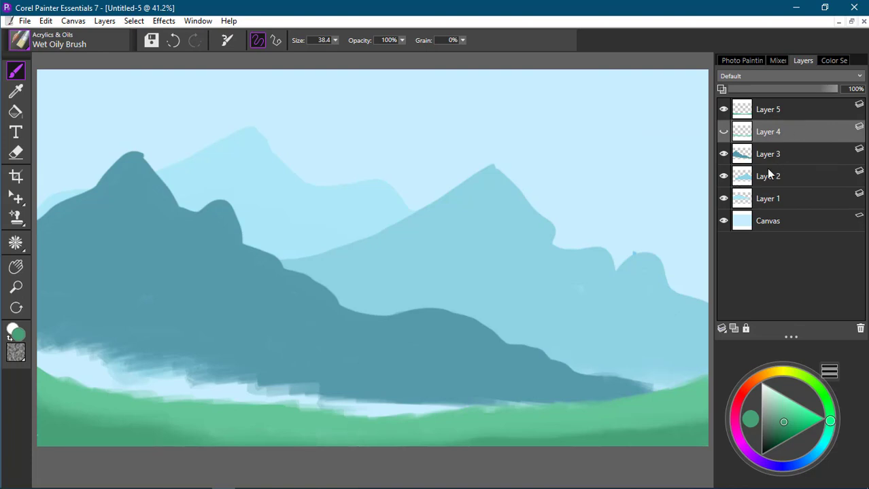
{"action": "left_click", "coordinate": [860, 329]}
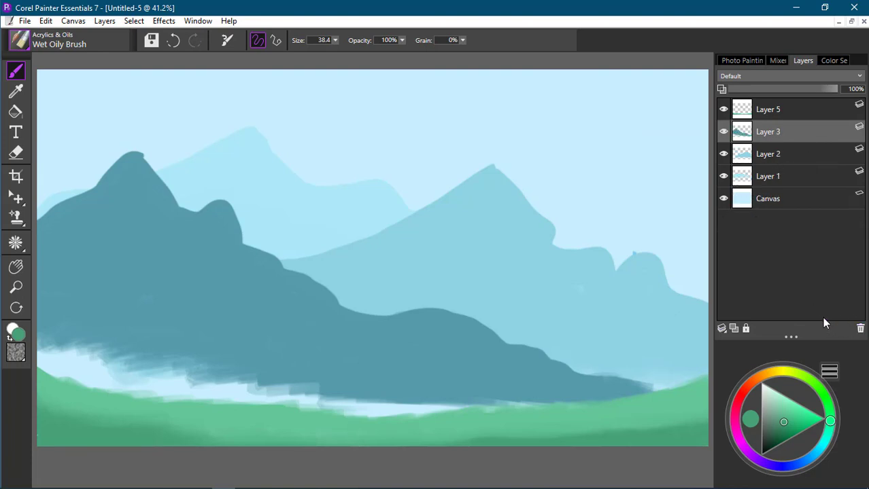
{"action": "left_click", "coordinate": [735, 327]}
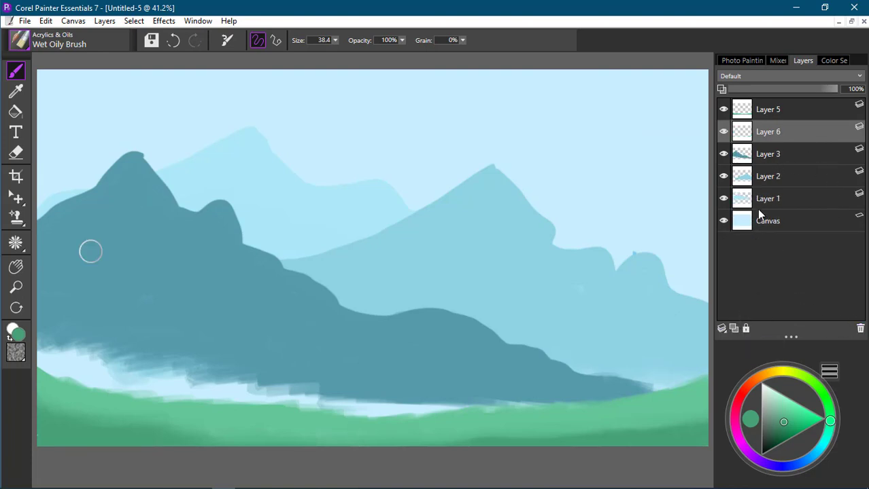
{"action": "left_click", "coordinate": [860, 329]}
With a lighter green, paint and blend the grass on Layer 5 up over the mountains' base across the full width.
{"action": "left_click", "coordinate": [785, 404]}
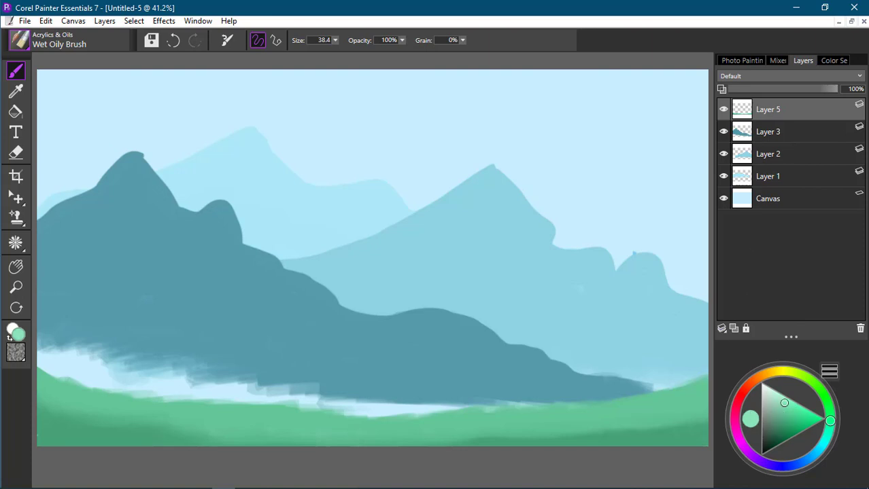
{"action": "mouse_move", "coordinate": [64, 361]}
{"action": "left_mouse_down"}
{"action": "mouse_move", "coordinate": [37, 336]}
{"action": "mouse_move", "coordinate": [110, 366]}
{"action": "mouse_move", "coordinate": [56, 364]}
{"action": "mouse_move", "coordinate": [80, 382]}
{"action": "mouse_move", "coordinate": [70, 380]}
{"action": "mouse_move", "coordinate": [83, 360]}
{"action": "mouse_move", "coordinate": [124, 387]}
{"action": "mouse_move", "coordinate": [84, 381]}
{"action": "mouse_move", "coordinate": [183, 385]}
{"action": "mouse_move", "coordinate": [72, 354]}
{"action": "left_mouse_up"}
{"action": "mouse_move", "coordinate": [152, 388]}
{"action": "left_mouse_down"}
{"action": "mouse_move", "coordinate": [207, 395]}
{"action": "mouse_move", "coordinate": [231, 382]}
{"action": "left_mouse_up"}
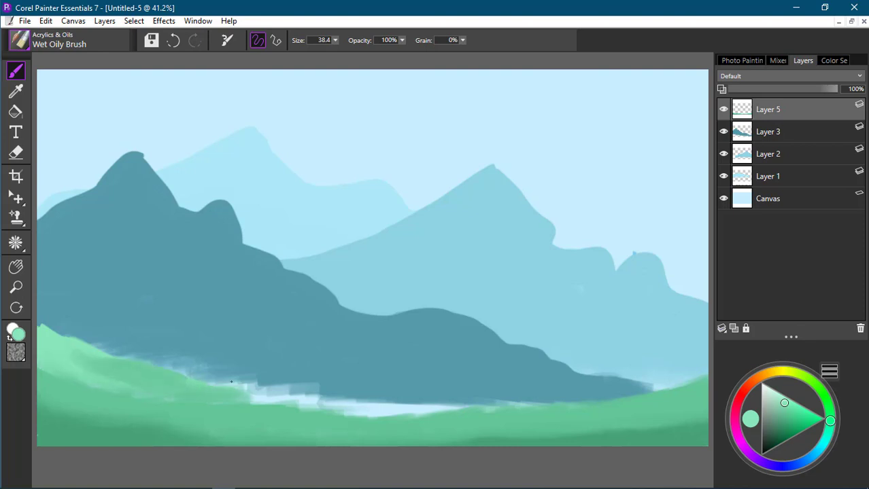
{"action": "left_click_drag", "start_coordinate": [126, 356], "coordinate": [49, 331]}
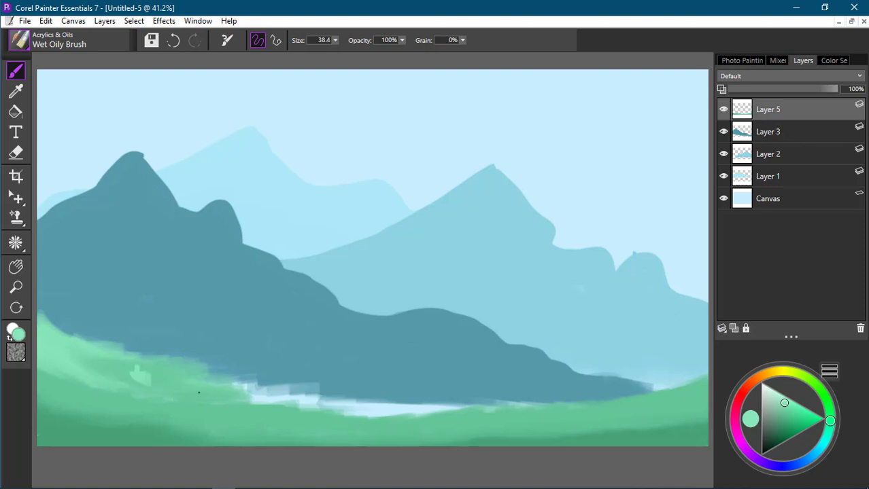
{"action": "mouse_move", "coordinate": [198, 392]}
{"action": "left_mouse_down"}
{"action": "mouse_move", "coordinate": [238, 401]}
{"action": "mouse_move", "coordinate": [308, 388]}
{"action": "mouse_move", "coordinate": [303, 413]}
{"action": "mouse_move", "coordinate": [432, 407]}
{"action": "mouse_move", "coordinate": [346, 402]}
{"action": "mouse_move", "coordinate": [322, 385]}
{"action": "mouse_move", "coordinate": [176, 387]}
{"action": "left_mouse_up"}
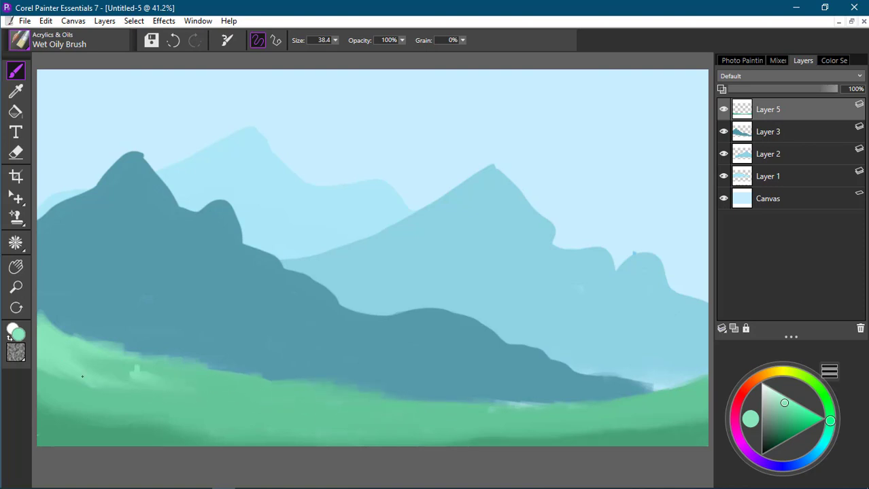
{"action": "mouse_move", "coordinate": [663, 388]}
{"action": "left_mouse_down"}
{"action": "mouse_move", "coordinate": [634, 378]}
{"action": "mouse_move", "coordinate": [663, 382]}
{"action": "mouse_move", "coordinate": [721, 368]}
{"action": "mouse_move", "coordinate": [682, 368]}
{"action": "mouse_move", "coordinate": [540, 410]}
{"action": "left_mouse_up"}
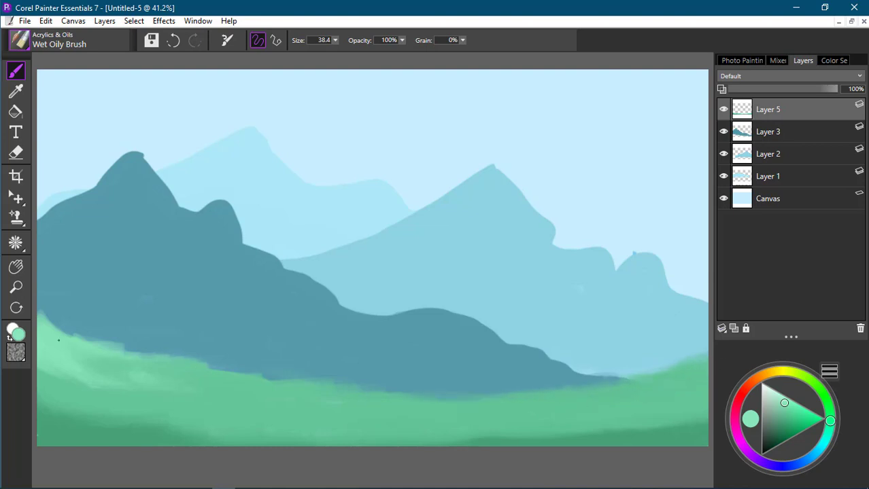
With the Soft Airbrush in pale blue, spray mist along the pale mountain's lower slopes within Layer 1's content selection.
{"action": "left_click", "coordinate": [39, 42]}
{"action": "left_click", "coordinate": [47, 140]}
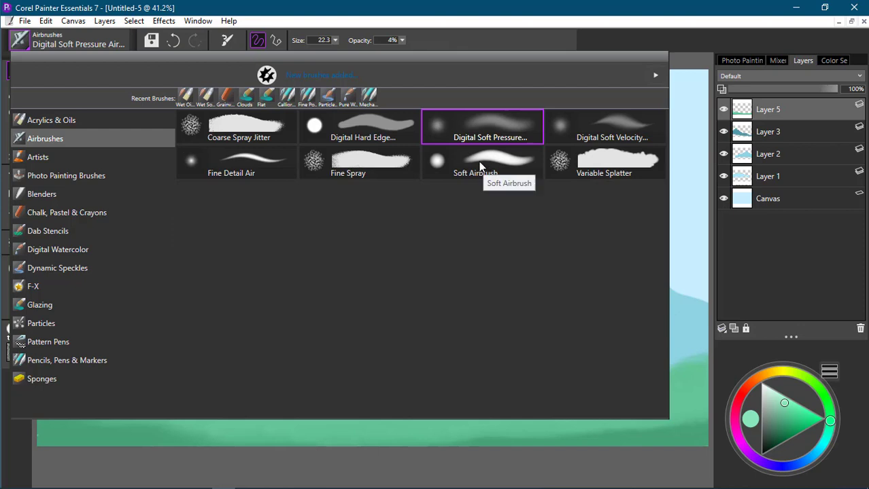
{"action": "left_click", "coordinate": [476, 169]}
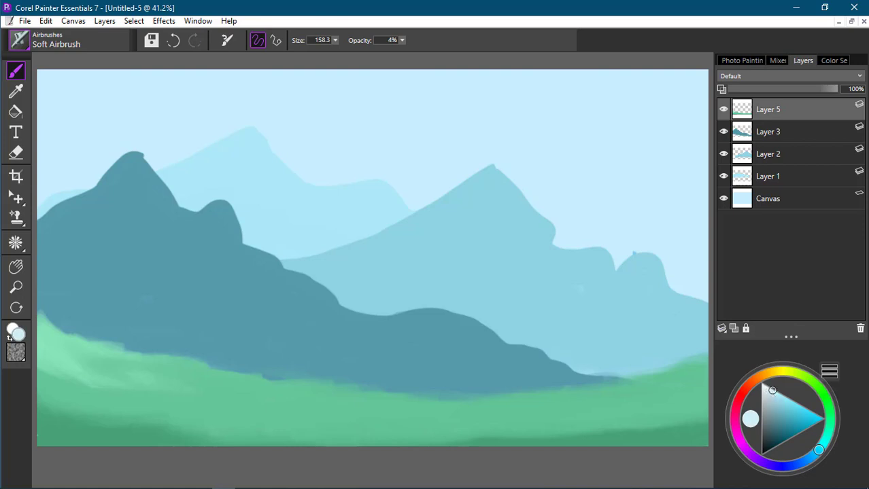
{"action": "right_click", "coordinate": [767, 177]}
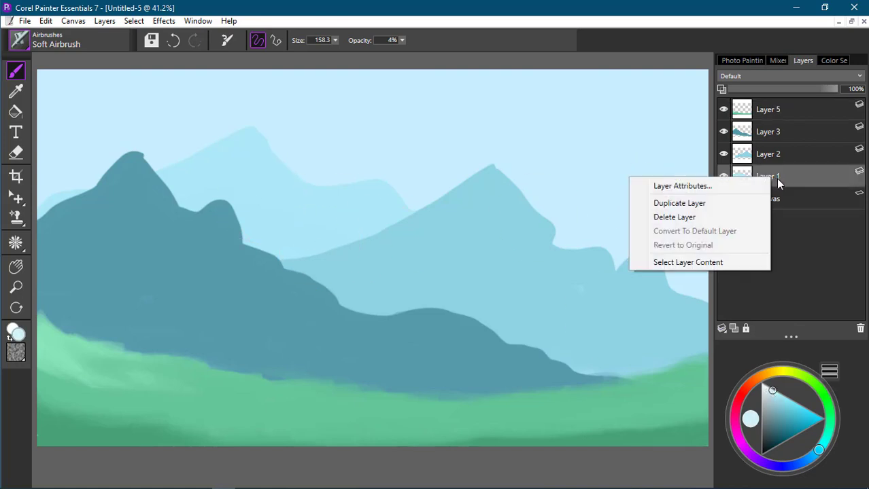
{"action": "left_click", "coordinate": [700, 262]}
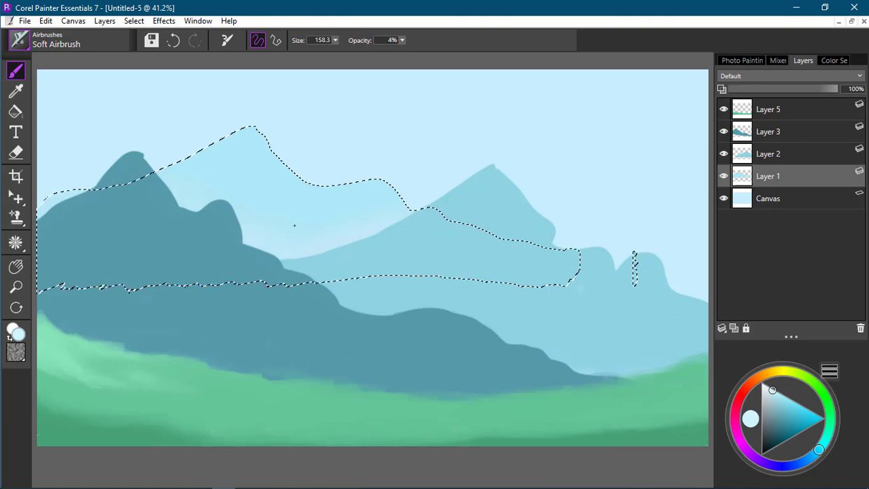
Spray pale-blue mist along the lower slopes of the Layer 2 and Layer 3 mountains within each layer's content selection, and deselect.
{"action": "right_click", "coordinate": [802, 155]}
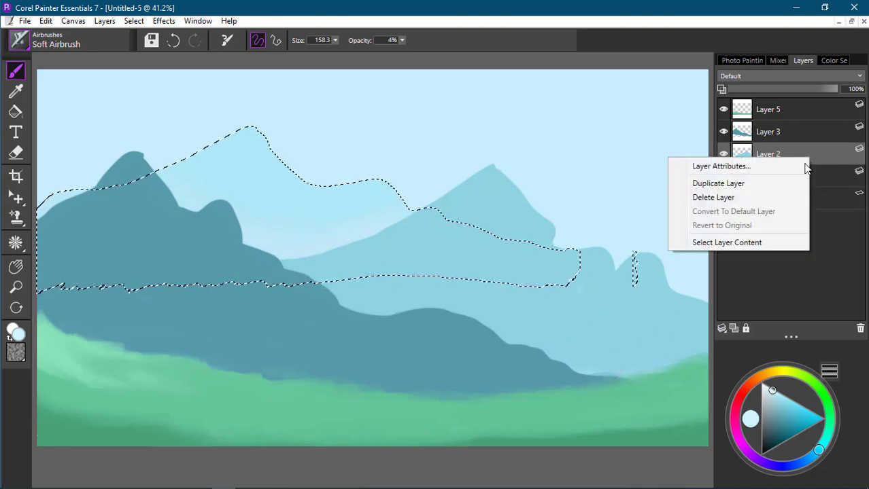
{"action": "left_click", "coordinate": [756, 245]}
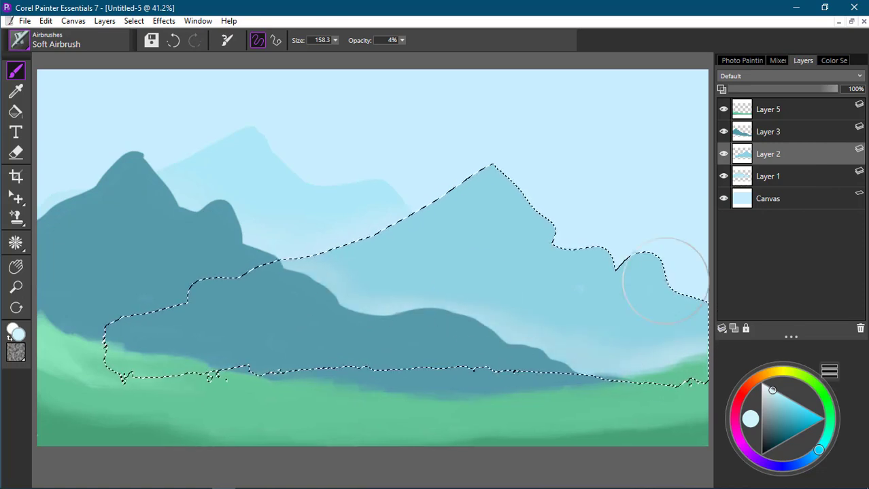
{"action": "right_click", "coordinate": [781, 131]}
{"action": "left_click", "coordinate": [735, 215]}
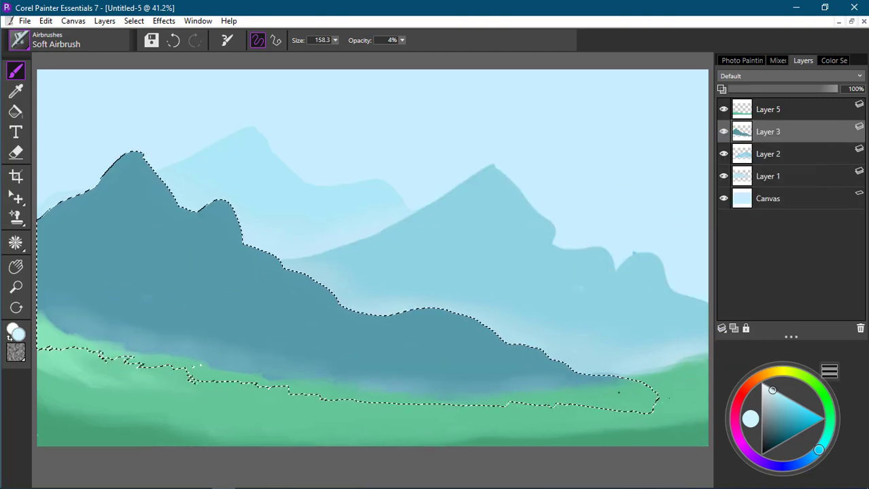
{"action": "mouse_move", "coordinate": [527, 389]}
{"action": "left_mouse_down"}
{"action": "mouse_move", "coordinate": [225, 364]}
{"action": "mouse_move", "coordinate": [82, 314]}
{"action": "mouse_move", "coordinate": [224, 361]}
{"action": "mouse_move", "coordinate": [435, 386]}
{"action": "mouse_move", "coordinate": [622, 396]}
{"action": "left_mouse_up"}
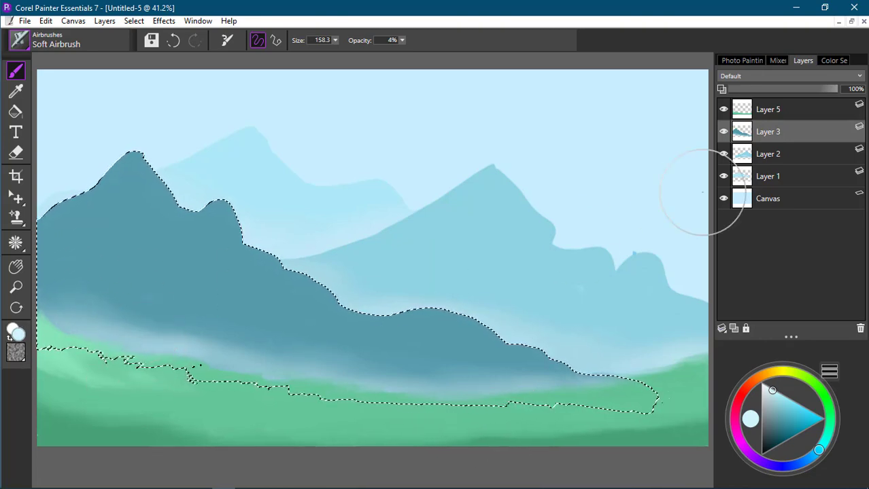
{"action": "key", "text": "ctrl+d"}
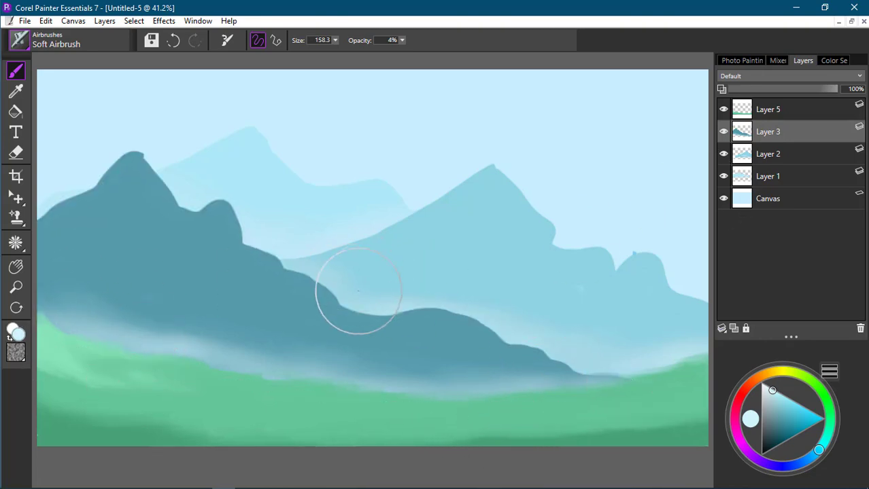
Switch to the Wet Oily Brush at size 55.9 with a dark green color and add a new layer above Layer 5.
{"action": "left_click", "coordinate": [27, 42]}
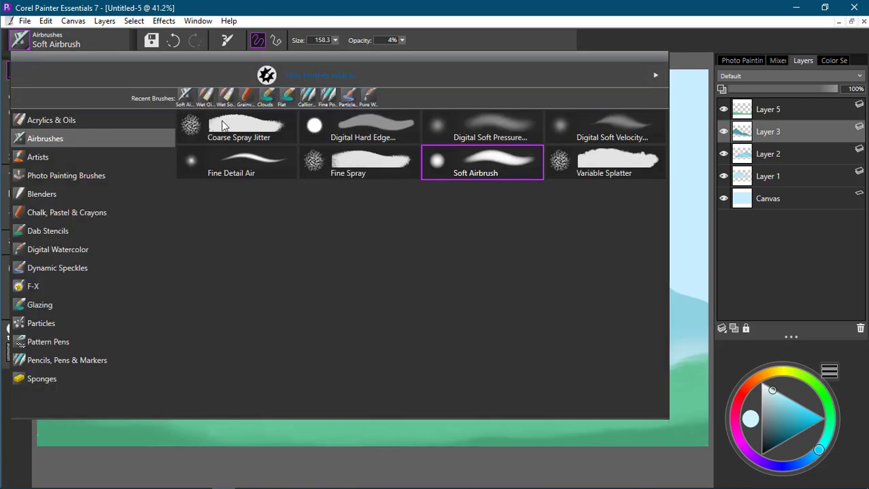
{"action": "left_click", "coordinate": [51, 119]}
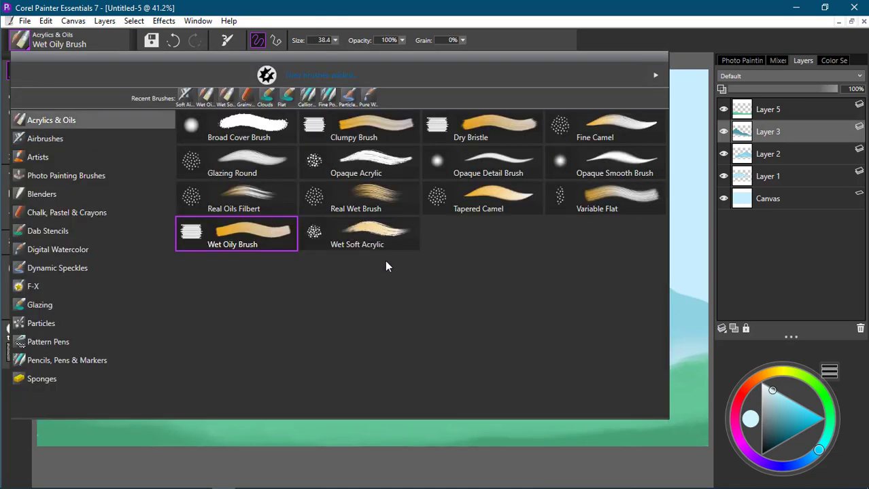
{"action": "left_click", "coordinate": [543, 20]}
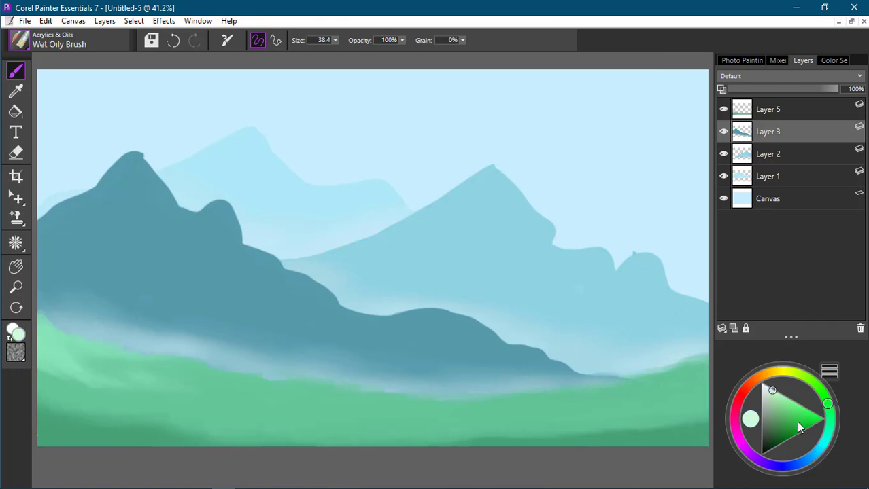
{"action": "left_click_drag", "start_coordinate": [801, 428], "coordinate": [786, 436]}
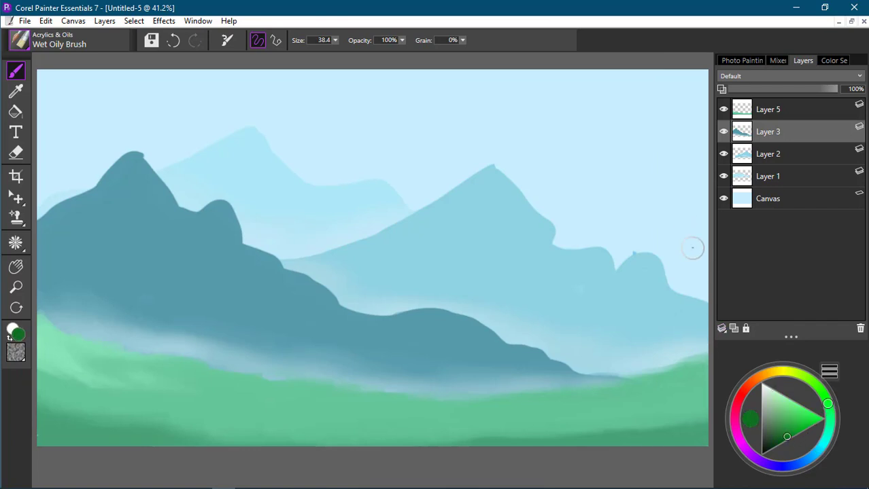
{"action": "left_click_drag", "start_coordinate": [541, 358], "coordinate": [557, 358], "text": "ctrl+alt"}
{"action": "left_click", "coordinate": [789, 111]}
{"action": "left_click", "coordinate": [734, 329]}
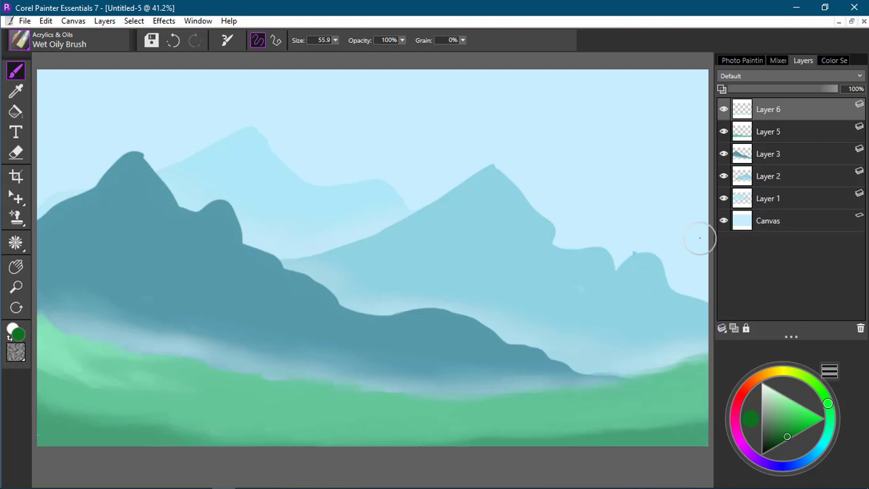
On Layer 6, paint tall dark green rounded foliage masses along the left and right edges of the scene.
{"action": "mouse_move", "coordinate": [697, 193]}
{"action": "left_mouse_down"}
{"action": "mouse_move", "coordinate": [706, 226]}
{"action": "mouse_move", "coordinate": [666, 260]}
{"action": "mouse_move", "coordinate": [675, 281]}
{"action": "mouse_move", "coordinate": [699, 286]}
{"action": "mouse_move", "coordinate": [711, 266]}
{"action": "mouse_move", "coordinate": [665, 321]}
{"action": "mouse_move", "coordinate": [692, 333]}
{"action": "mouse_move", "coordinate": [674, 355]}
{"action": "mouse_move", "coordinate": [702, 334]}
{"action": "mouse_move", "coordinate": [676, 343]}
{"action": "mouse_move", "coordinate": [684, 355]}
{"action": "mouse_move", "coordinate": [678, 378]}
{"action": "mouse_move", "coordinate": [702, 349]}
{"action": "mouse_move", "coordinate": [657, 386]}
{"action": "mouse_move", "coordinate": [668, 412]}
{"action": "mouse_move", "coordinate": [654, 408]}
{"action": "mouse_move", "coordinate": [700, 380]}
{"action": "mouse_move", "coordinate": [689, 411]}
{"action": "mouse_move", "coordinate": [704, 384]}
{"action": "mouse_move", "coordinate": [678, 422]}
{"action": "mouse_move", "coordinate": [692, 425]}
{"action": "mouse_move", "coordinate": [644, 401]}
{"action": "mouse_move", "coordinate": [640, 408]}
{"action": "mouse_move", "coordinate": [651, 403]}
{"action": "mouse_move", "coordinate": [668, 421]}
{"action": "mouse_move", "coordinate": [704, 427]}
{"action": "left_mouse_up"}
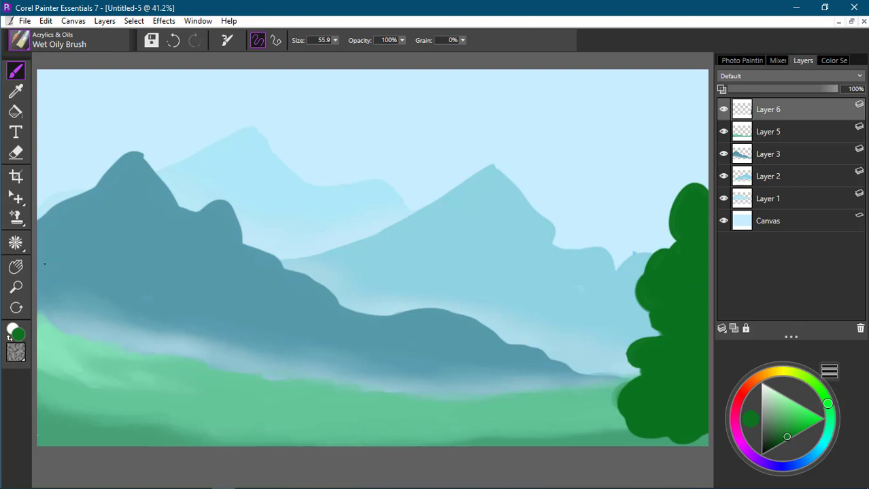
{"action": "mouse_move", "coordinate": [54, 244]}
{"action": "left_mouse_down"}
{"action": "mouse_move", "coordinate": [80, 307]}
{"action": "mouse_move", "coordinate": [81, 343]}
{"action": "mouse_move", "coordinate": [54, 287]}
{"action": "mouse_move", "coordinate": [89, 361]}
{"action": "mouse_move", "coordinate": [50, 345]}
{"action": "mouse_move", "coordinate": [69, 336]}
{"action": "mouse_move", "coordinate": [55, 357]}
{"action": "mouse_move", "coordinate": [34, 357]}
{"action": "mouse_move", "coordinate": [54, 342]}
{"action": "mouse_move", "coordinate": [96, 356]}
{"action": "mouse_move", "coordinate": [95, 382]}
{"action": "mouse_move", "coordinate": [95, 372]}
{"action": "mouse_move", "coordinate": [111, 371]}
{"action": "mouse_move", "coordinate": [59, 371]}
{"action": "mouse_move", "coordinate": [54, 401]}
{"action": "mouse_move", "coordinate": [36, 410]}
{"action": "mouse_move", "coordinate": [57, 432]}
{"action": "left_mouse_up"}
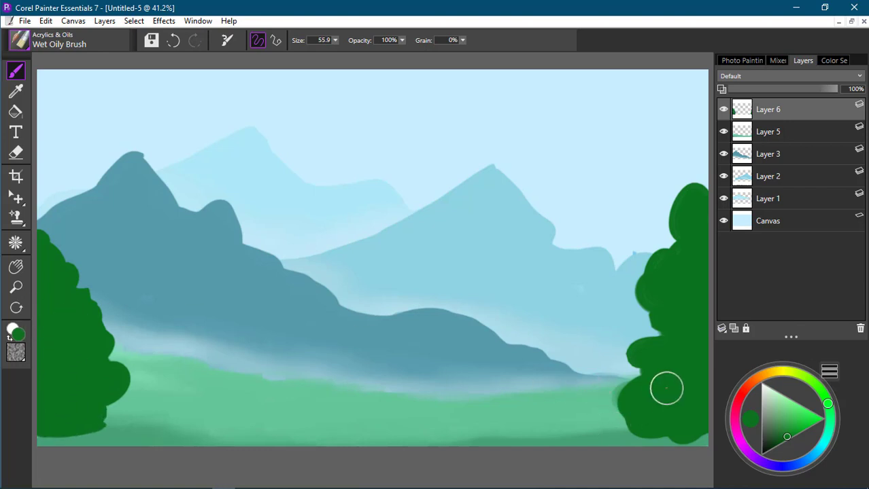
On a new Layer 7, paint a row of small lighter green trees beside the right foliage with the brush at size 12.1.
{"action": "left_click_drag", "start_coordinate": [557, 384], "coordinate": [523, 372]}
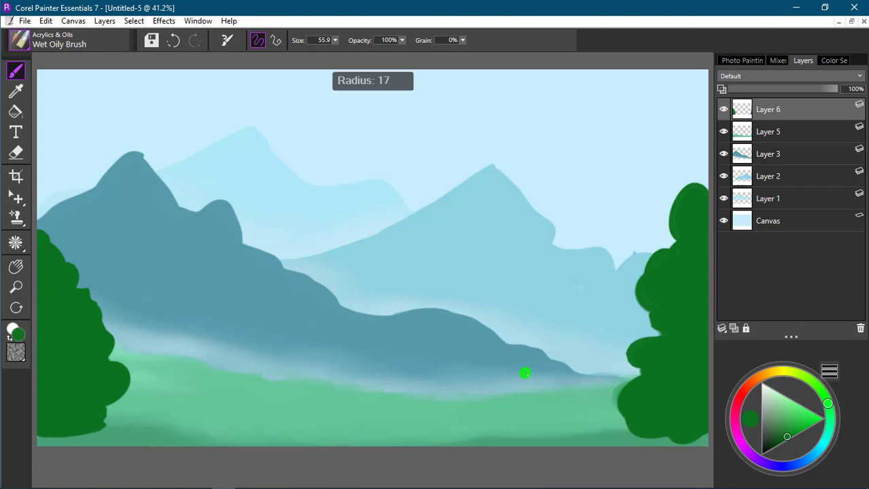
{"action": "left_click", "coordinate": [788, 426]}
{"action": "left_click_drag", "start_coordinate": [789, 425], "coordinate": [791, 419]}
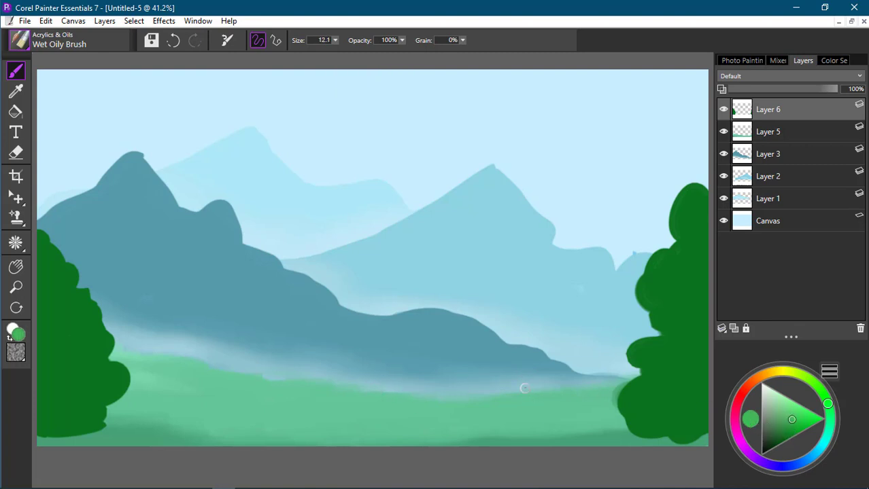
{"action": "left_click", "coordinate": [733, 328]}
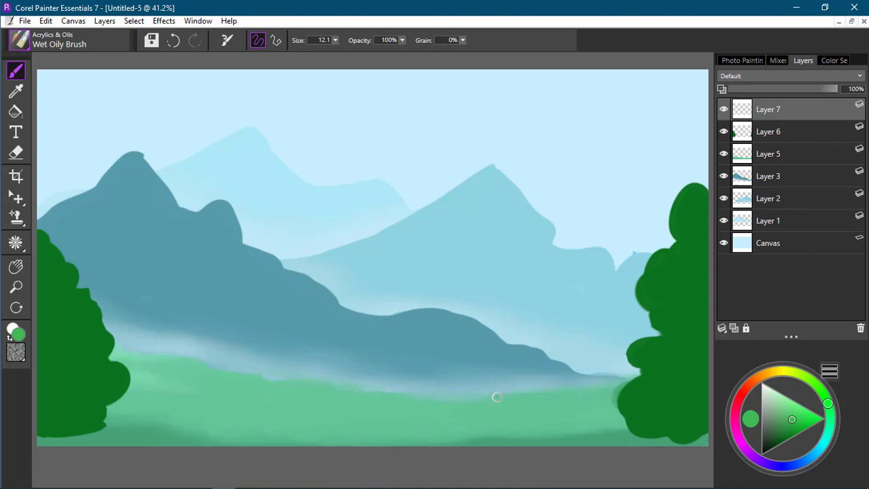
{"action": "mouse_move", "coordinate": [468, 394]}
{"action": "left_mouse_down"}
{"action": "mouse_move", "coordinate": [466, 382]}
{"action": "mouse_move", "coordinate": [485, 399]}
{"action": "mouse_move", "coordinate": [537, 393]}
{"action": "left_mouse_up"}
{"action": "mouse_move", "coordinate": [506, 381]}
{"action": "left_mouse_down"}
{"action": "mouse_move", "coordinate": [528, 380]}
{"action": "mouse_move", "coordinate": [535, 396]}
{"action": "mouse_move", "coordinate": [588, 389]}
{"action": "mouse_move", "coordinate": [575, 380]}
{"action": "mouse_move", "coordinate": [572, 389]}
{"action": "mouse_move", "coordinate": [580, 389]}
{"action": "mouse_move", "coordinate": [572, 372]}
{"action": "mouse_move", "coordinate": [581, 386]}
{"action": "mouse_move", "coordinate": [572, 366]}
{"action": "mouse_move", "coordinate": [575, 387]}
{"action": "mouse_move", "coordinate": [617, 380]}
{"action": "left_mouse_up"}
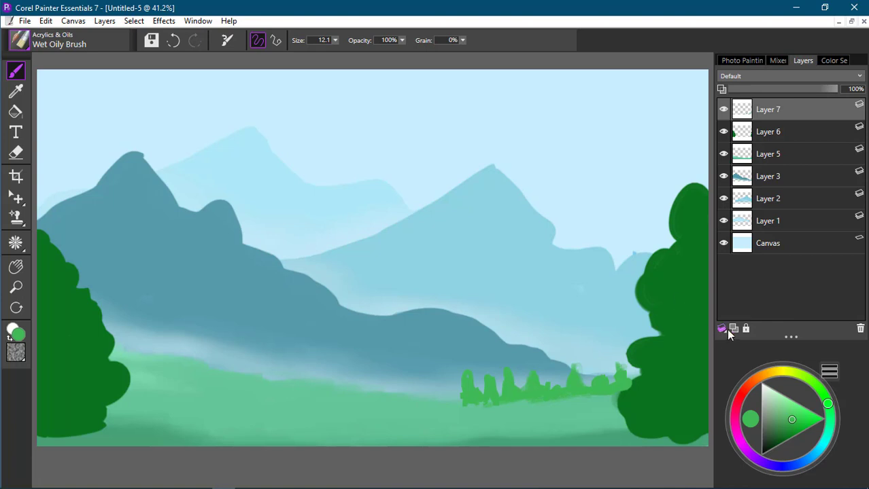
On a new Layer 8 in a slightly darker green, paint rows of small trees and shrubs on both sides of the meadow.
{"action": "left_click", "coordinate": [733, 329]}
{"action": "mouse_move", "coordinate": [376, 406]}
{"action": "left_mouse_down"}
{"action": "mouse_move", "coordinate": [416, 402]}
{"action": "mouse_move", "coordinate": [405, 385]}
{"action": "mouse_move", "coordinate": [427, 394]}
{"action": "mouse_move", "coordinate": [422, 402]}
{"action": "mouse_move", "coordinate": [411, 394]}
{"action": "mouse_move", "coordinate": [420, 389]}
{"action": "mouse_move", "coordinate": [416, 400]}
{"action": "mouse_move", "coordinate": [427, 403]}
{"action": "mouse_move", "coordinate": [439, 393]}
{"action": "mouse_move", "coordinate": [473, 402]}
{"action": "mouse_move", "coordinate": [419, 393]}
{"action": "mouse_move", "coordinate": [483, 399]}
{"action": "mouse_move", "coordinate": [483, 387]}
{"action": "mouse_move", "coordinate": [503, 402]}
{"action": "mouse_move", "coordinate": [468, 408]}
{"action": "mouse_move", "coordinate": [527, 397]}
{"action": "mouse_move", "coordinate": [516, 379]}
{"action": "mouse_move", "coordinate": [507, 384]}
{"action": "mouse_move", "coordinate": [537, 397]}
{"action": "mouse_move", "coordinate": [534, 384]}
{"action": "mouse_move", "coordinate": [540, 399]}
{"action": "mouse_move", "coordinate": [595, 389]}
{"action": "mouse_move", "coordinate": [605, 397]}
{"action": "mouse_move", "coordinate": [446, 408]}
{"action": "mouse_move", "coordinate": [369, 405]}
{"action": "left_mouse_up"}
{"action": "key", "text": "ctrl+z"}
{"action": "left_click", "coordinate": [785, 427]}
{"action": "mouse_move", "coordinate": [156, 367]}
{"action": "left_mouse_down"}
{"action": "mouse_move", "coordinate": [162, 375]}
{"action": "mouse_move", "coordinate": [147, 359]}
{"action": "mouse_move", "coordinate": [153, 385]}
{"action": "mouse_move", "coordinate": [139, 386]}
{"action": "mouse_move", "coordinate": [169, 388]}
{"action": "left_mouse_up"}
{"action": "mouse_move", "coordinate": [144, 349]}
{"action": "left_mouse_down"}
{"action": "mouse_move", "coordinate": [157, 346]}
{"action": "mouse_move", "coordinate": [176, 378]}
{"action": "mouse_move", "coordinate": [182, 371]}
{"action": "mouse_move", "coordinate": [201, 391]}
{"action": "mouse_move", "coordinate": [226, 382]}
{"action": "mouse_move", "coordinate": [221, 373]}
{"action": "mouse_move", "coordinate": [275, 388]}
{"action": "mouse_move", "coordinate": [234, 391]}
{"action": "left_mouse_up"}
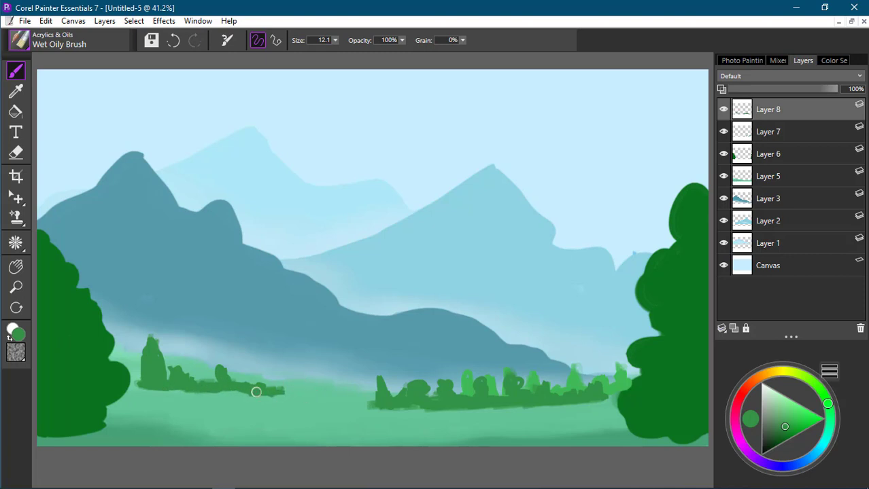
{"action": "mouse_move", "coordinate": [129, 376]}
{"action": "left_mouse_down"}
{"action": "mouse_move", "coordinate": [131, 350]}
{"action": "mouse_move", "coordinate": [139, 366]}
{"action": "mouse_move", "coordinate": [110, 384]}
{"action": "mouse_move", "coordinate": [245, 395]}
{"action": "left_mouse_up"}
On a new Layer 9 in a deeper green, paint a small cluster of trees in front of the left tree row.
{"action": "left_click", "coordinate": [779, 435]}
{"action": "left_click", "coordinate": [786, 431]}
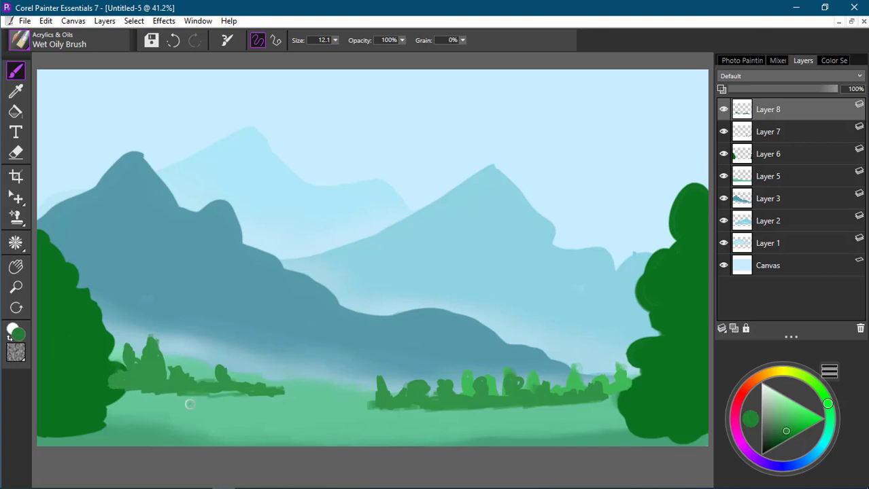
{"action": "left_click", "coordinate": [722, 328]}
{"action": "mouse_move", "coordinate": [176, 400]}
{"action": "left_mouse_down"}
{"action": "mouse_move", "coordinate": [203, 386]}
{"action": "mouse_move", "coordinate": [212, 399]}
{"action": "mouse_move", "coordinate": [225, 383]}
{"action": "mouse_move", "coordinate": [242, 402]}
{"action": "mouse_move", "coordinate": [236, 379]}
{"action": "mouse_move", "coordinate": [228, 394]}
{"action": "mouse_move", "coordinate": [234, 388]}
{"action": "mouse_move", "coordinate": [241, 398]}
{"action": "mouse_move", "coordinate": [258, 387]}
{"action": "mouse_move", "coordinate": [252, 398]}
{"action": "mouse_move", "coordinate": [274, 398]}
{"action": "mouse_move", "coordinate": [161, 403]}
{"action": "mouse_move", "coordinate": [282, 402]}
{"action": "left_mouse_up"}
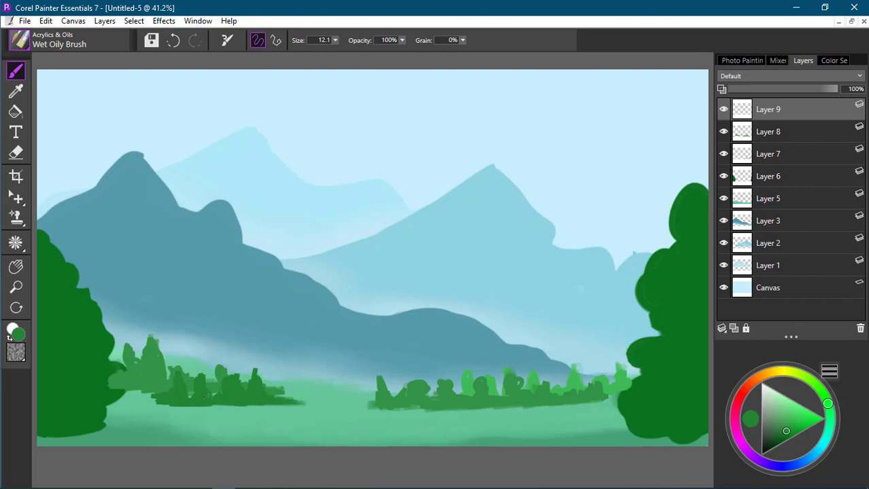
Reorder the tree layers beneath Layer 6, with Layer 9 above Layer 8 and Layer 8 above Layer 7.
{"action": "left_click_drag", "start_coordinate": [788, 111], "coordinate": [779, 179]}
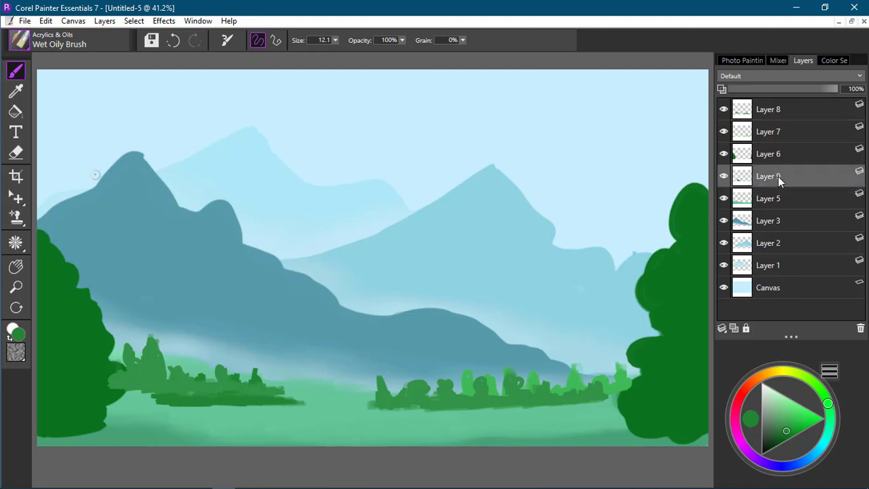
{"action": "left_click_drag", "start_coordinate": [782, 110], "coordinate": [781, 191]}
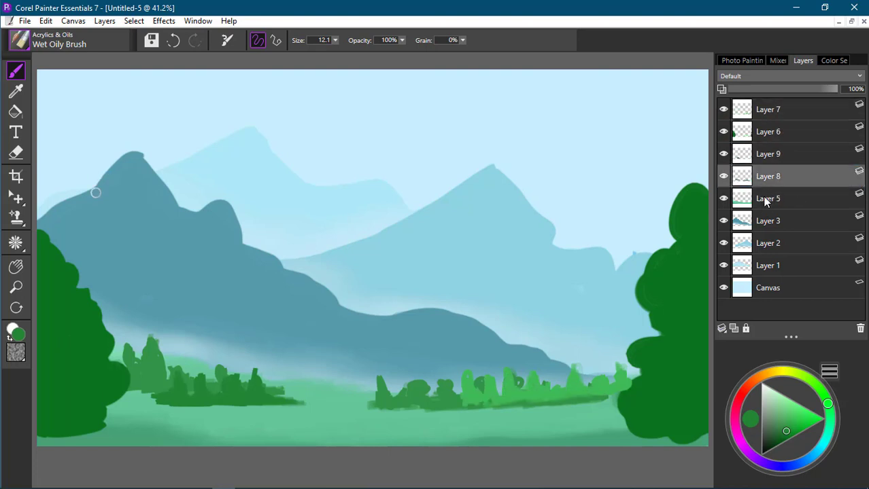
{"action": "left_click_drag", "start_coordinate": [781, 129], "coordinate": [785, 189]}
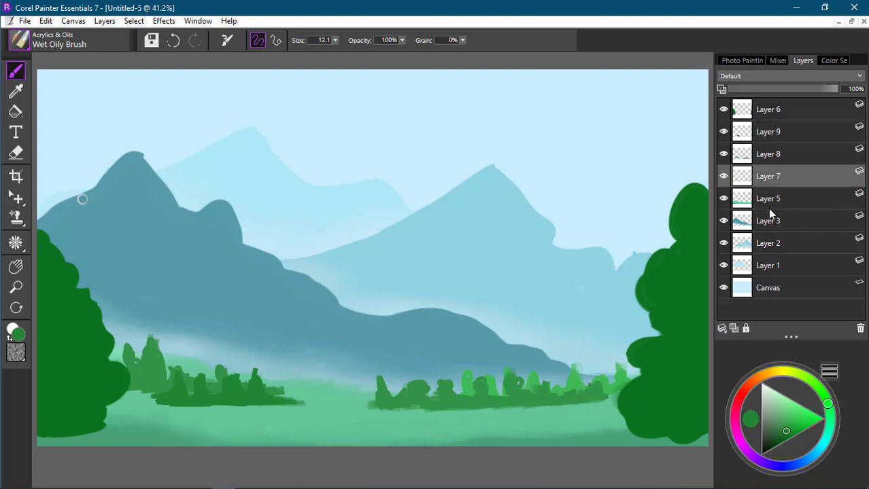
Toggle the visibility of Layers 6, 9, 8 and 7 off and on to check what each contains.
{"action": "left_click", "coordinate": [778, 112]}
{"action": "left_click", "coordinate": [723, 110]}
{"action": "left_click", "coordinate": [723, 109]}
{"action": "left_click", "coordinate": [724, 132]}
{"action": "left_click", "coordinate": [724, 134]}
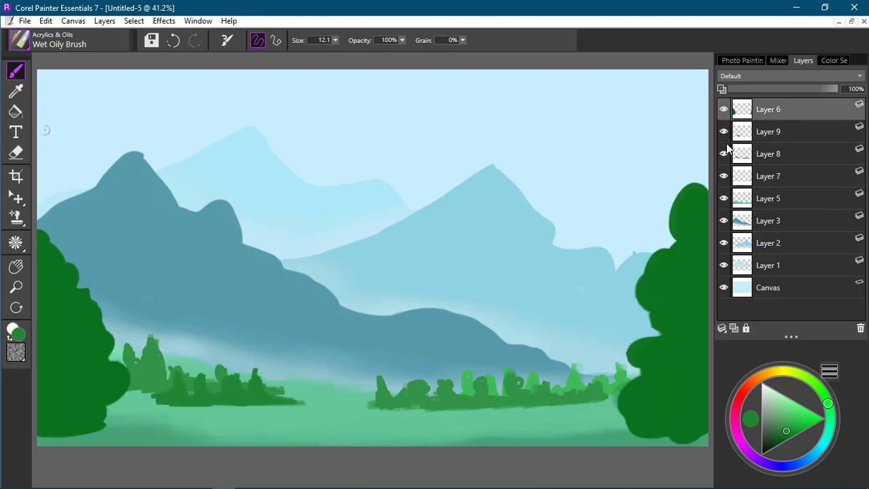
{"action": "left_click", "coordinate": [723, 154]}
{"action": "left_click", "coordinate": [723, 154]}
{"action": "left_click", "coordinate": [723, 177]}
{"action": "left_click", "coordinate": [723, 176]}
Hide Layer 7 and use the Wet Oily Blender on Layer 8 to soften the right tree row's base into the grass.
{"action": "left_click", "coordinate": [33, 49]}
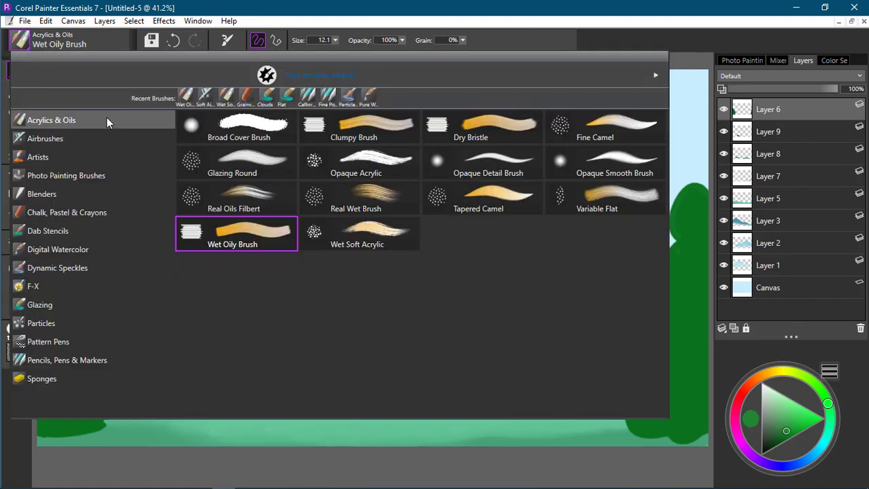
{"action": "left_click", "coordinate": [42, 195]}
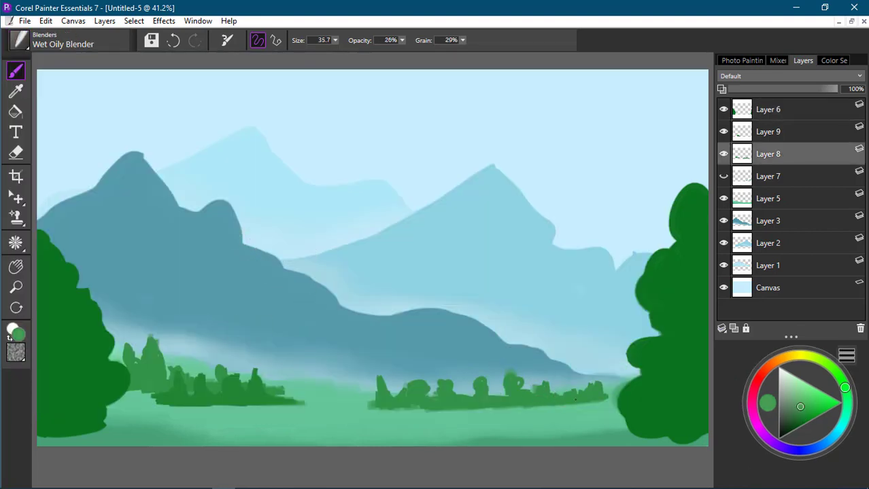
{"action": "mouse_move", "coordinate": [569, 405]}
{"action": "left_mouse_down"}
{"action": "mouse_move", "coordinate": [609, 405]}
{"action": "mouse_move", "coordinate": [507, 406]}
{"action": "left_mouse_up"}
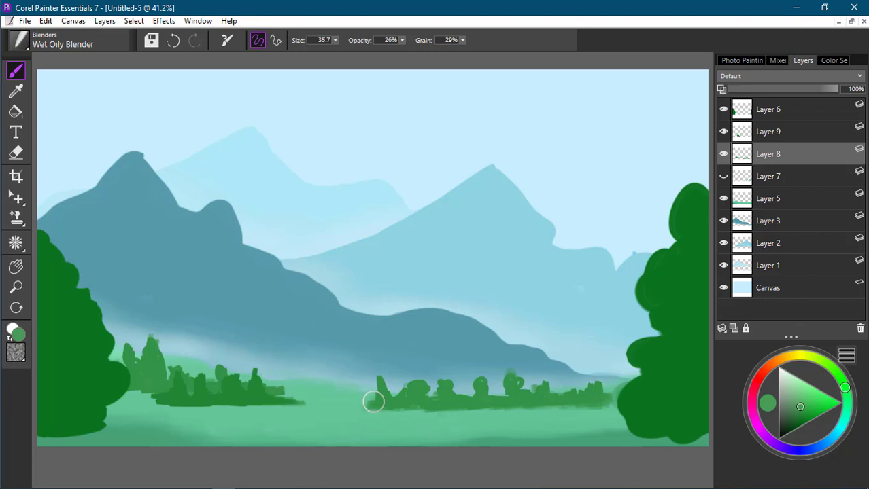
{"action": "left_click_drag", "start_coordinate": [376, 402], "coordinate": [377, 404]}
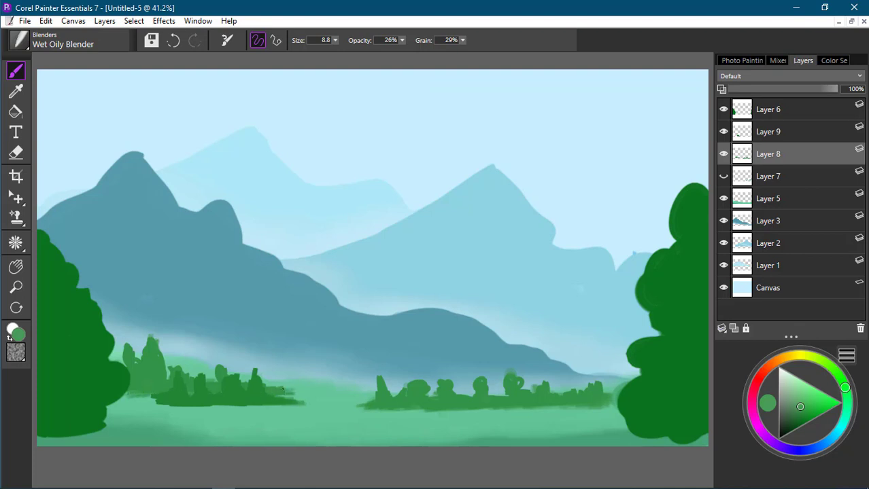
On Layer 8, extend and taper the facing ends of the left and right tree rows with the blender at size 34.1.
{"action": "left_click_drag", "start_coordinate": [284, 401], "coordinate": [297, 400]}
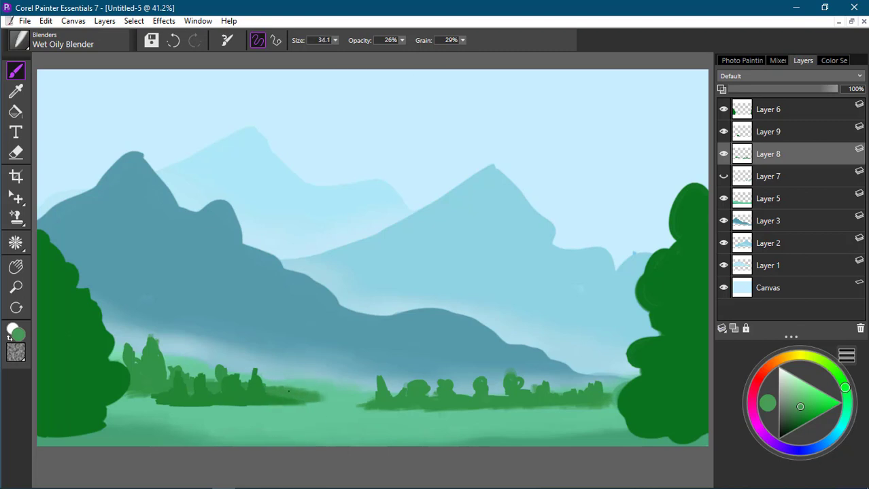
{"action": "left_click_drag", "start_coordinate": [294, 414], "coordinate": [272, 413]}
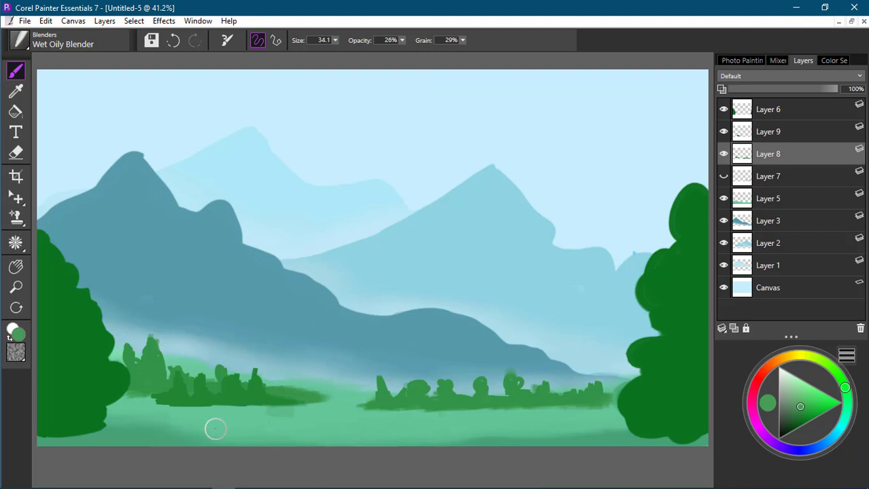
{"action": "key", "text": "ctrl+z"}
{"action": "mouse_move", "coordinate": [446, 406]}
{"action": "left_mouse_down"}
{"action": "mouse_move", "coordinate": [486, 408]}
{"action": "mouse_move", "coordinate": [357, 410]}
{"action": "left_mouse_up"}
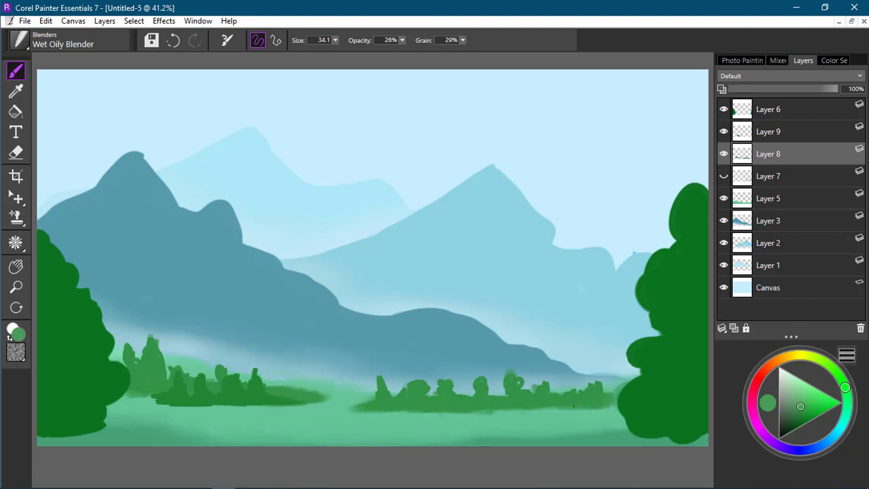
{"action": "left_click_drag", "start_coordinate": [396, 401], "coordinate": [350, 403]}
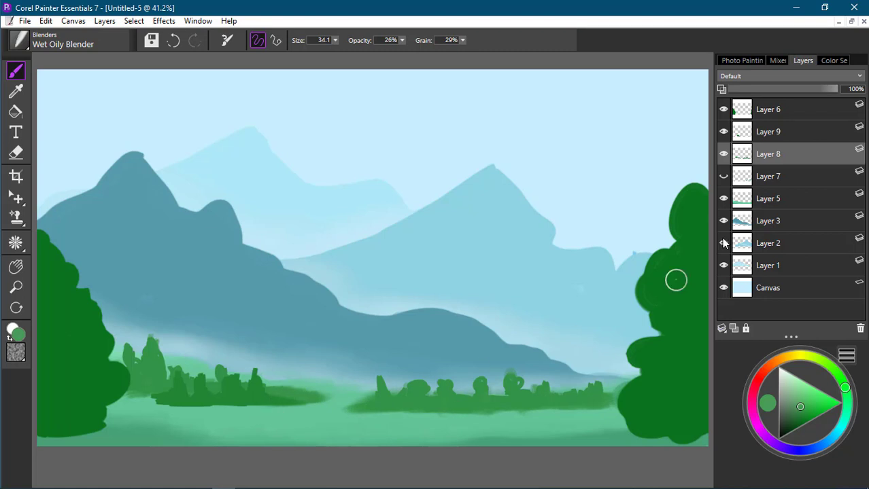
On Layer 9, use a slightly darker green to blend the left tree cluster's base into a tapered strip of ground.
{"action": "left_click", "coordinate": [790, 135]}
{"action": "left_click", "coordinate": [798, 412]}
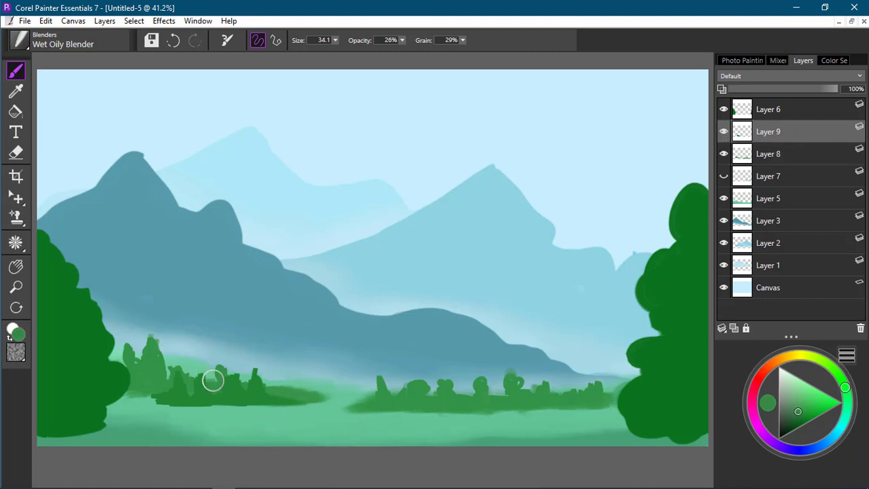
{"action": "left_click_drag", "start_coordinate": [234, 406], "coordinate": [319, 403]}
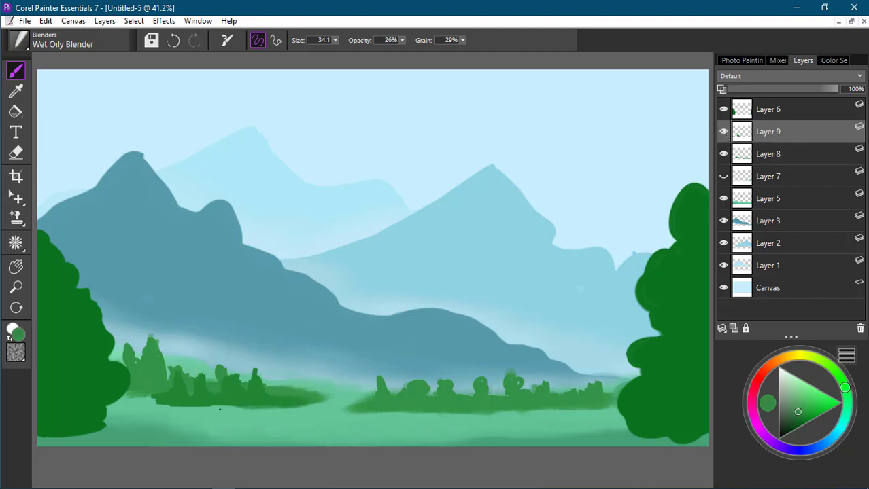
{"action": "left_click_drag", "start_coordinate": [152, 408], "coordinate": [131, 402]}
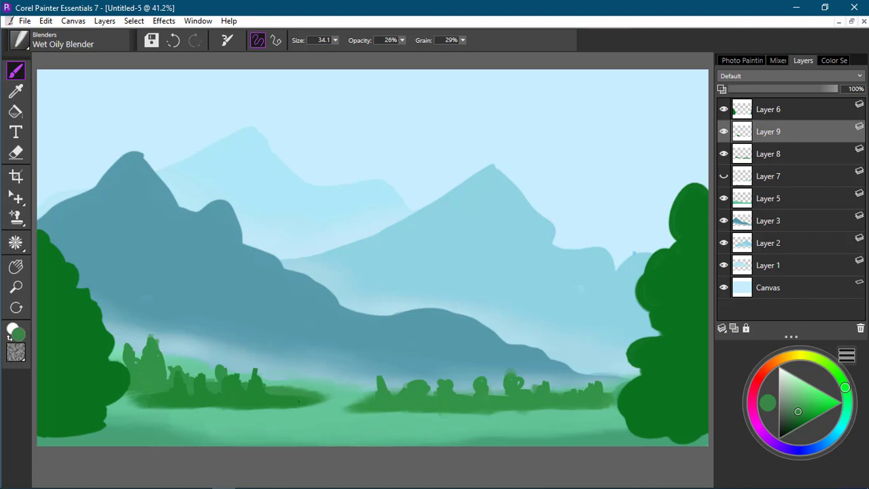
Duplicate Layer 9 and move the copied tree cluster to the right, toward the middle of the meadow.
{"action": "right_click", "coordinate": [804, 131]}
{"action": "left_click", "coordinate": [753, 164]}
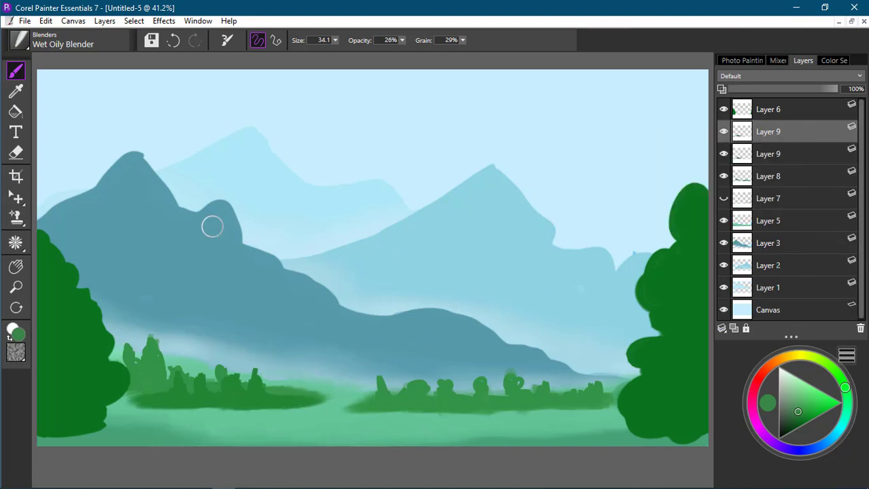
{"action": "left_click", "coordinate": [16, 197]}
{"action": "left_click_drag", "start_coordinate": [232, 401], "coordinate": [355, 402]}
Reposition both Layer 9 clusters and the Layer 8 trees to form one continuous tree line between the side foliage.
{"action": "left_click_drag", "start_coordinate": [202, 395], "coordinate": [166, 392]}
{"action": "left_click_drag", "start_coordinate": [309, 407], "coordinate": [283, 404]}
{"action": "left_click_drag", "start_coordinate": [223, 400], "coordinate": [211, 398]}
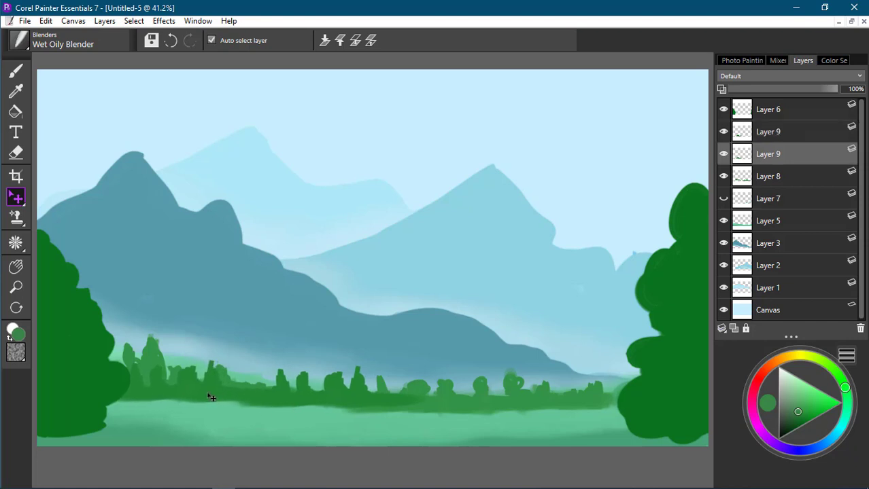
{"action": "left_click_drag", "start_coordinate": [295, 398], "coordinate": [288, 394]}
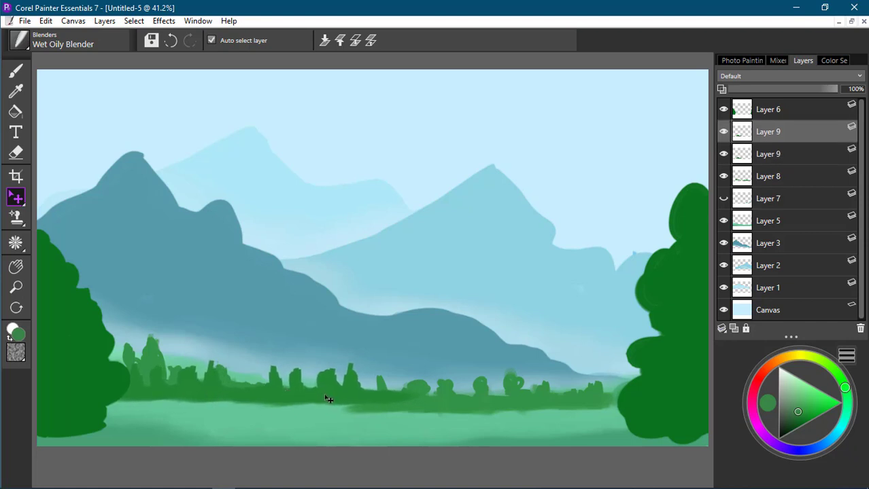
{"action": "left_click_drag", "start_coordinate": [456, 405], "coordinate": [481, 405]}
{"action": "left_click_drag", "start_coordinate": [403, 408], "coordinate": [366, 404]}
On Layer 5, paint darker green shading into the meadow's two lower corners with the Wet Oily Brush at size 73.5.
{"action": "left_click", "coordinate": [422, 444]}
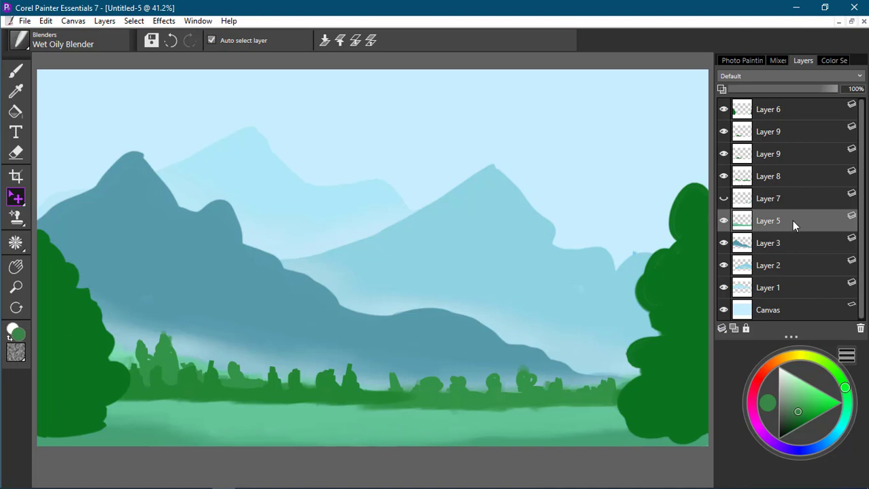
{"action": "left_click_drag", "start_coordinate": [527, 432], "coordinate": [518, 439]}
{"action": "left_click_drag", "start_coordinate": [783, 428], "coordinate": [801, 416]}
{"action": "left_click", "coordinate": [35, 54]}
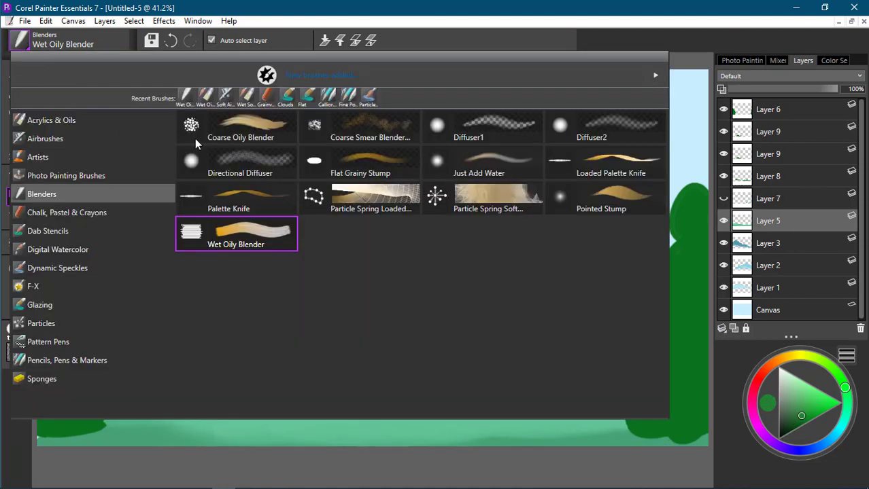
{"action": "left_click", "coordinate": [87, 122]}
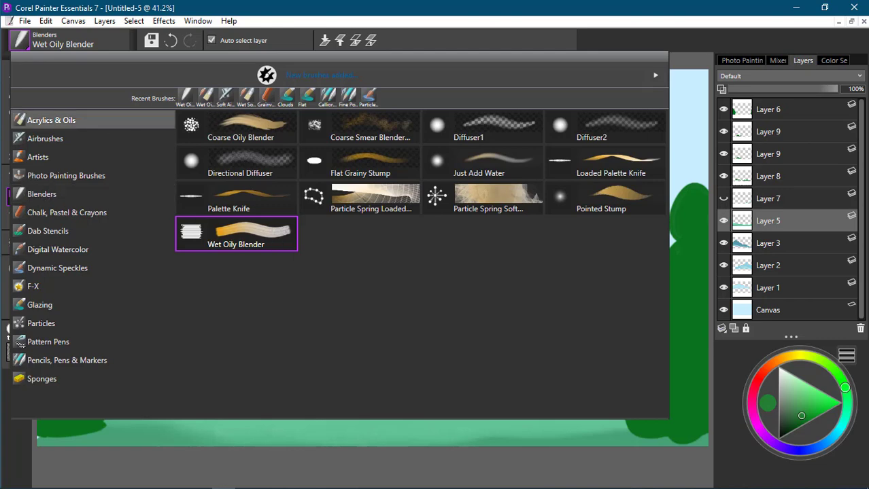
{"action": "left_click", "coordinate": [221, 234]}
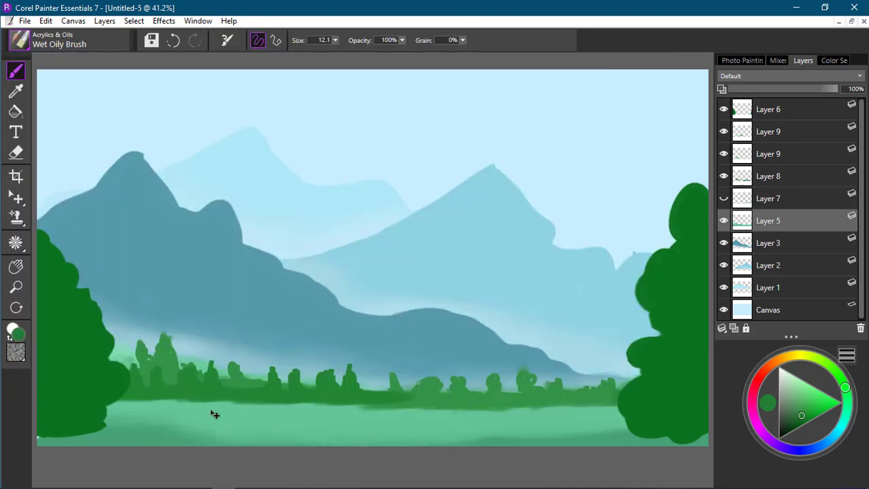
{"action": "left_click_drag", "start_coordinate": [200, 431], "coordinate": [220, 432], "text": "ctrl+alt"}
{"action": "mouse_move", "coordinate": [101, 450]}
{"action": "left_mouse_down"}
{"action": "mouse_move", "coordinate": [50, 445]}
{"action": "mouse_move", "coordinate": [107, 435]}
{"action": "mouse_move", "coordinate": [199, 440]}
{"action": "left_mouse_up"}
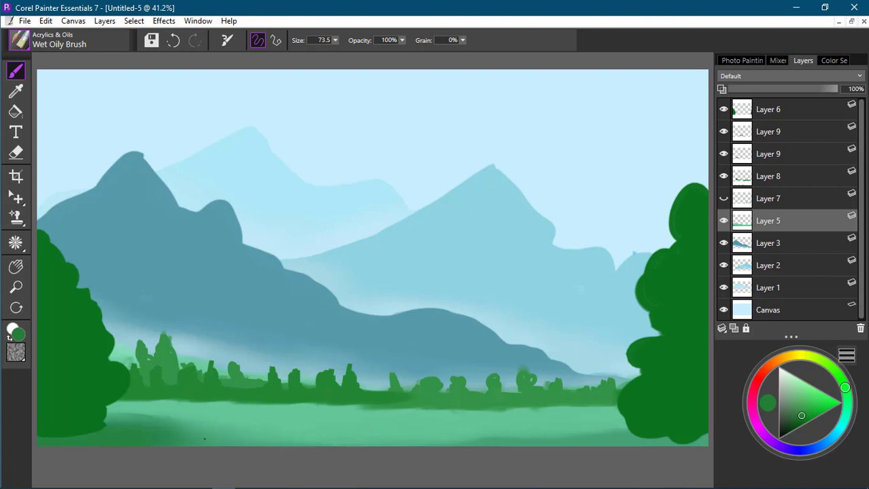
{"action": "mouse_move", "coordinate": [537, 442]}
{"action": "left_mouse_down"}
{"action": "mouse_move", "coordinate": [647, 443]}
{"action": "mouse_move", "coordinate": [668, 427]}
{"action": "left_mouse_up"}
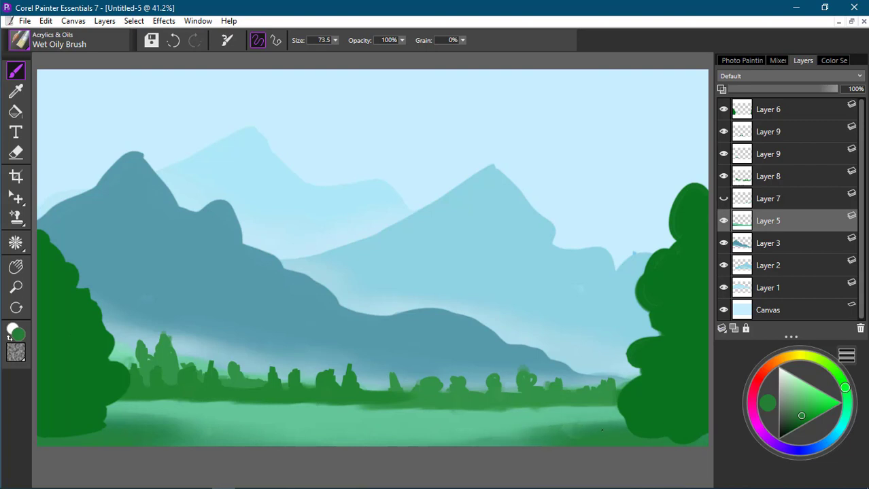
Paint the same dark green across the middle of the meadow's lower edge and blend it into both shaded corners.
{"action": "mouse_move", "coordinate": [227, 434]}
{"action": "left_mouse_down"}
{"action": "mouse_move", "coordinate": [537, 436]}
{"action": "mouse_move", "coordinate": [484, 432]}
{"action": "left_mouse_up"}
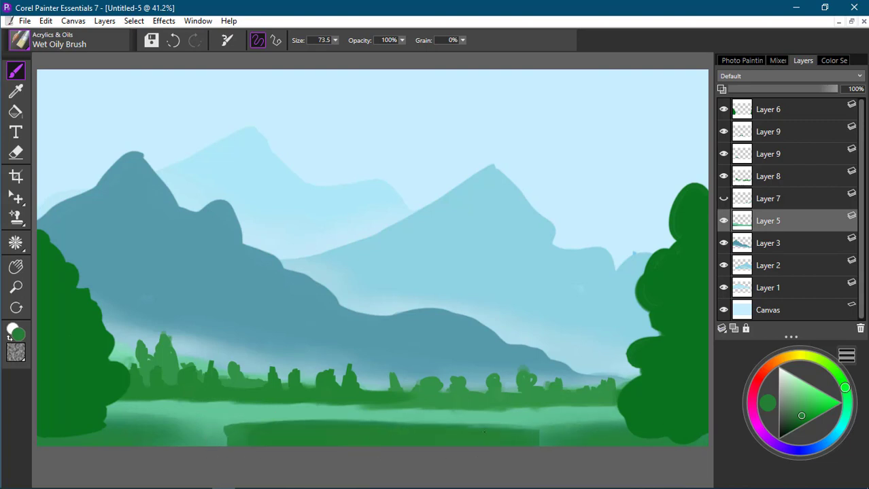
{"action": "left_click_drag", "start_coordinate": [356, 421], "coordinate": [301, 426]}
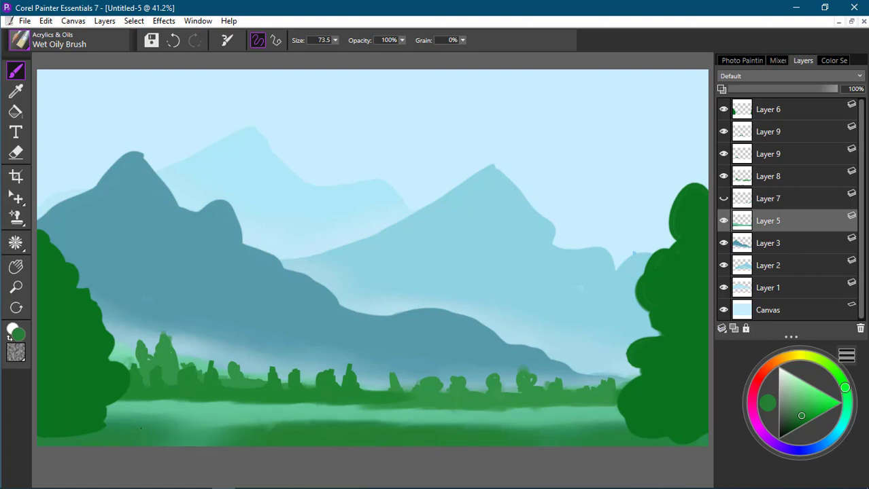
{"action": "mouse_move", "coordinate": [141, 428]}
{"action": "left_mouse_down"}
{"action": "mouse_move", "coordinate": [389, 431]}
{"action": "mouse_move", "coordinate": [307, 427]}
{"action": "left_mouse_up"}
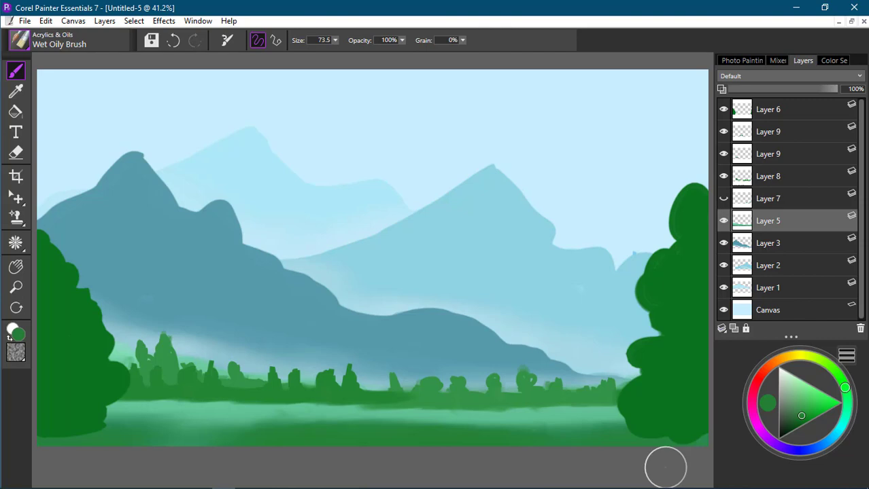
Select Layer 5's content and mist pale green over the meadow's lower edge with the Soft Airbrush at size 158.3 and 4% opacity.
{"action": "left_click", "coordinate": [20, 42]}
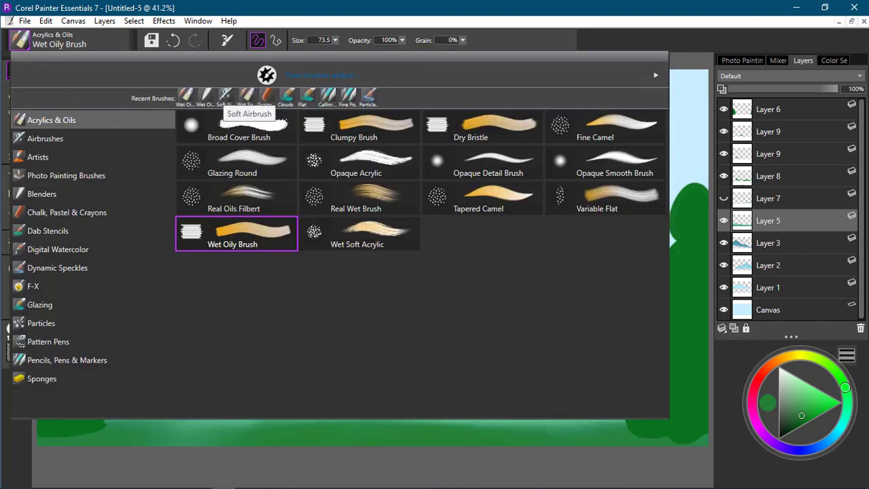
{"action": "left_click", "coordinate": [224, 96]}
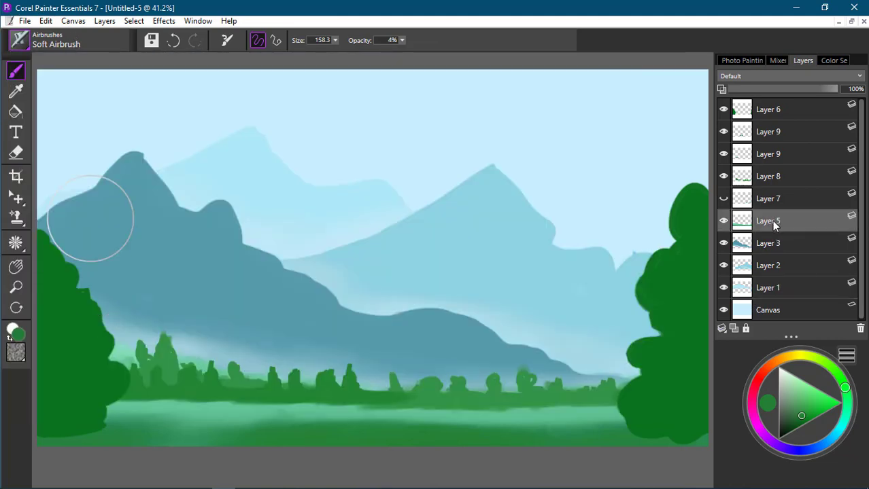
{"action": "right_click", "coordinate": [773, 225]}
{"action": "left_click", "coordinate": [683, 305]}
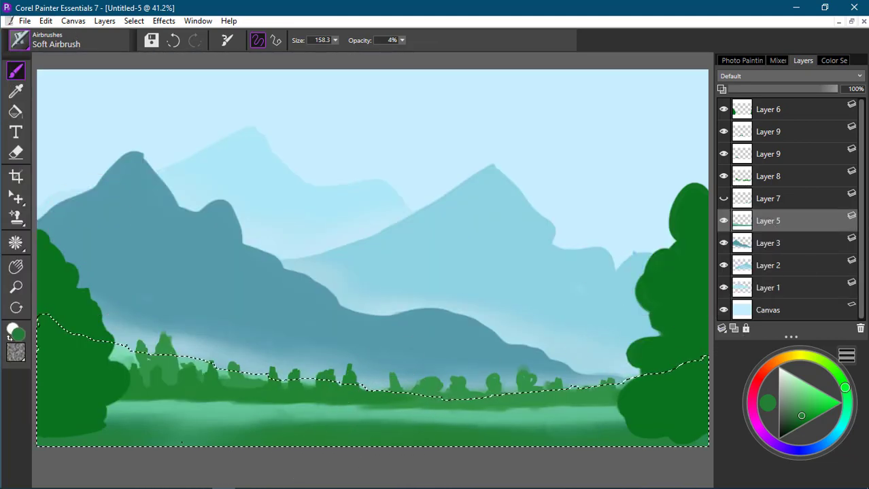
{"action": "left_click", "coordinate": [796, 386]}
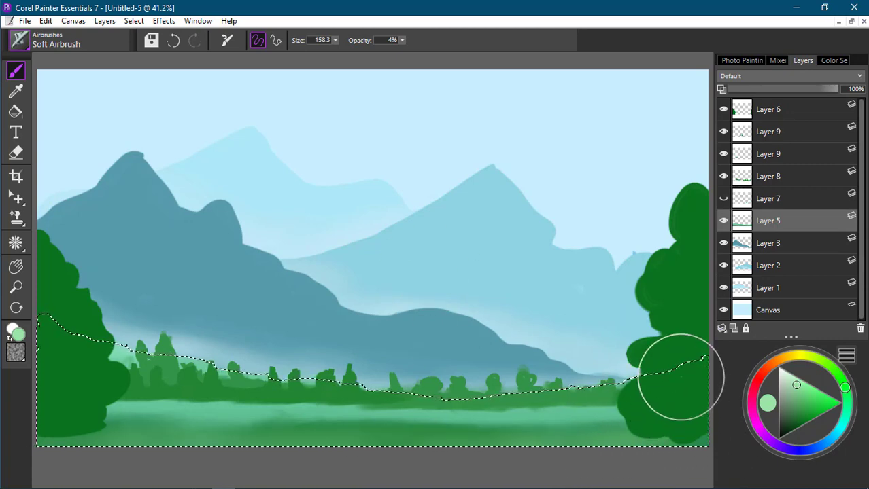
{"action": "left_click", "coordinate": [787, 199]}
{"action": "right_click", "coordinate": [787, 198]}
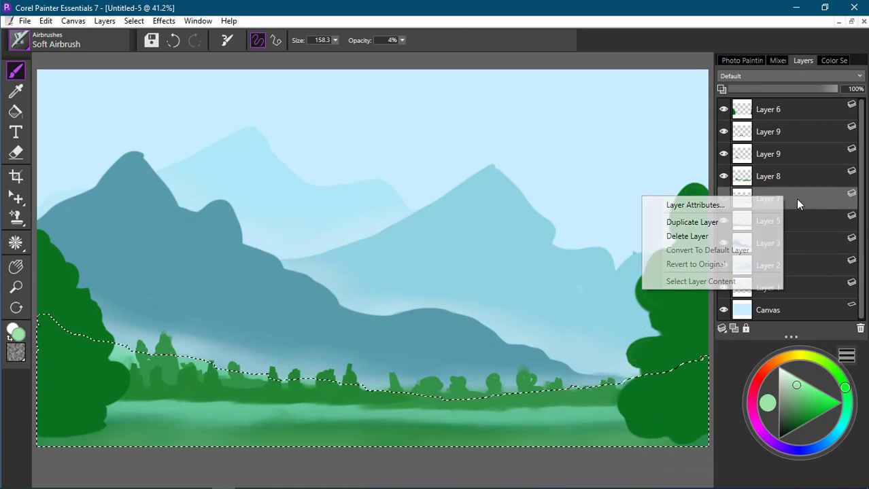
{"action": "right_click", "coordinate": [778, 201]}
Select Layer 8's content and airbrush pale green along the base of its tree rows at size 48.5.
{"action": "left_click", "coordinate": [786, 178]}
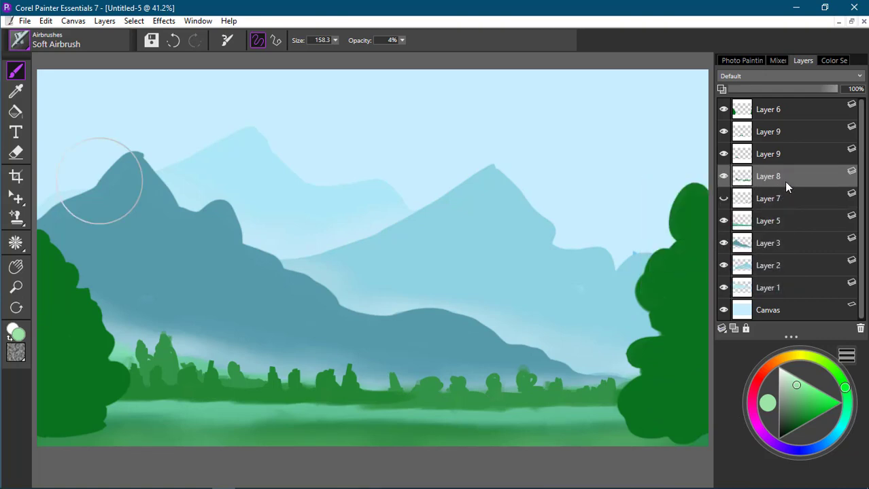
{"action": "right_click", "coordinate": [781, 177]}
{"action": "left_click", "coordinate": [699, 263]}
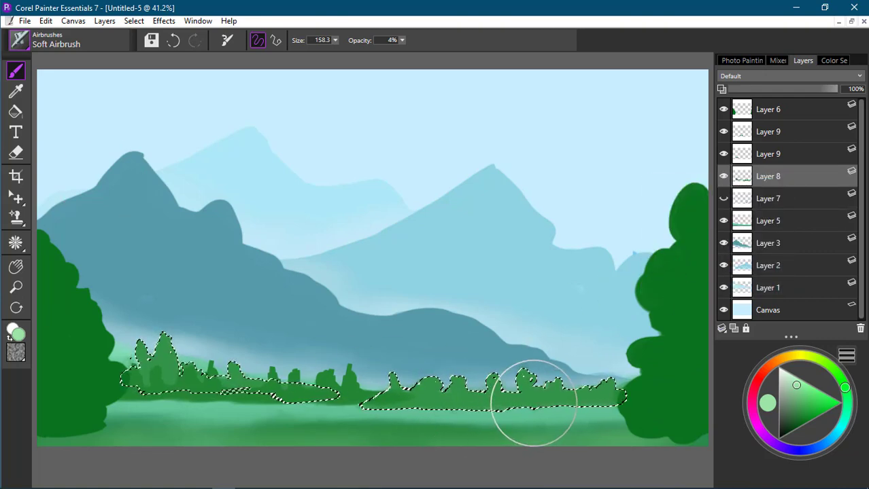
{"action": "left_click_drag", "start_coordinate": [494, 393], "coordinate": [547, 403]}
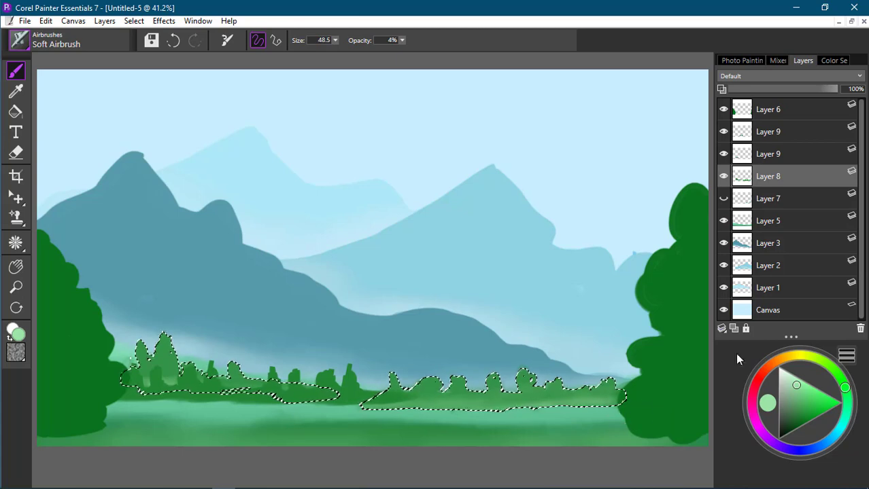
Select the content of each Layer 9 tree cluster in turn and airbrush pale green along its base.
{"action": "right_click", "coordinate": [810, 158]}
{"action": "left_click", "coordinate": [721, 238]}
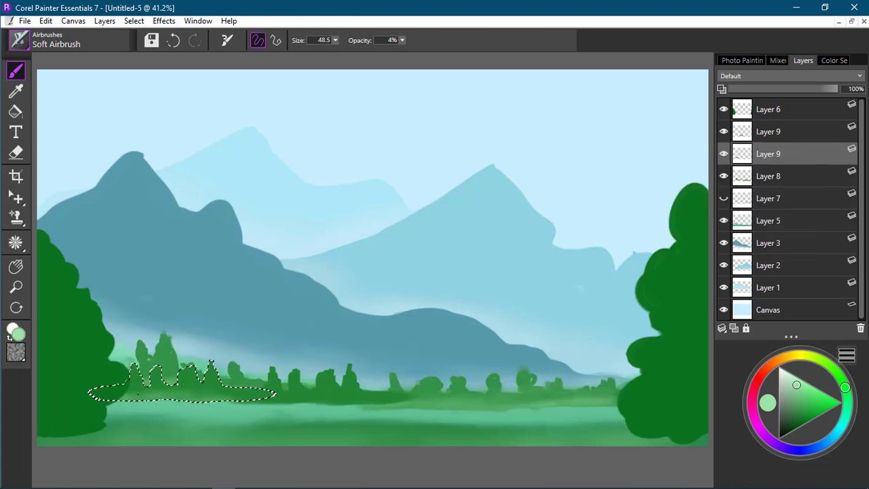
{"action": "right_click", "coordinate": [787, 137]}
{"action": "left_click", "coordinate": [720, 224]}
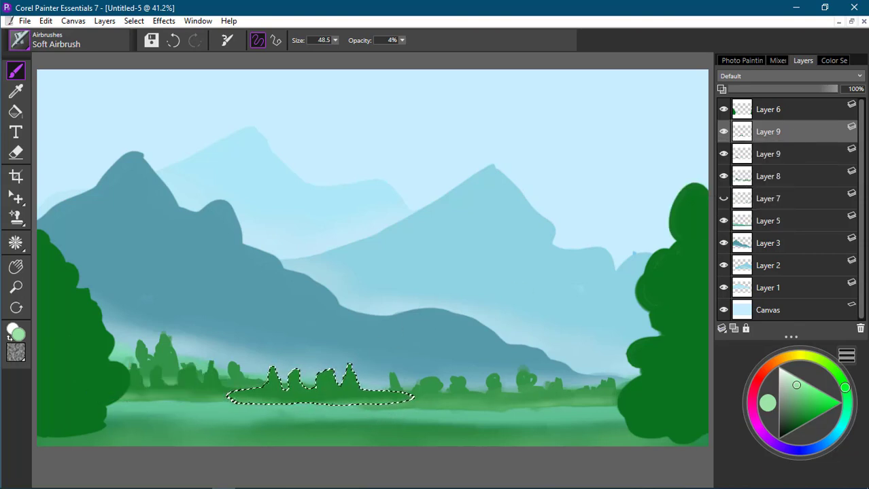
Select Layer 6's content, airbrush pale green along the inner edges of both side bushes at size 164.9, and clear the selection.
{"action": "right_click", "coordinate": [792, 110]}
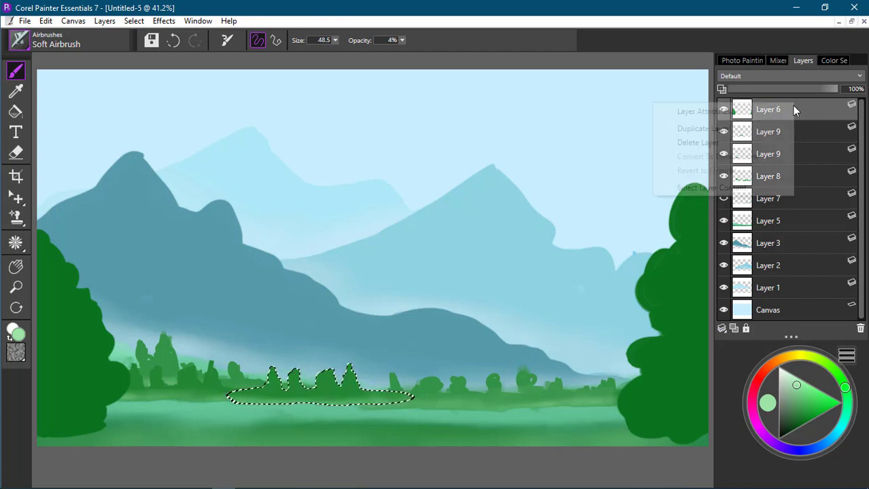
{"action": "left_click", "coordinate": [735, 190]}
{"action": "left_click_drag", "start_coordinate": [599, 293], "coordinate": [578, 306]}
{"action": "mouse_move", "coordinate": [589, 444]}
{"action": "left_mouse_down"}
{"action": "mouse_move", "coordinate": [698, 438]}
{"action": "mouse_move", "coordinate": [568, 425]}
{"action": "mouse_move", "coordinate": [613, 328]}
{"action": "mouse_move", "coordinate": [622, 415]}
{"action": "mouse_move", "coordinate": [629, 354]}
{"action": "mouse_move", "coordinate": [672, 220]}
{"action": "mouse_move", "coordinate": [622, 401]}
{"action": "left_mouse_up"}
{"action": "mouse_move", "coordinate": [102, 428]}
{"action": "left_mouse_down"}
{"action": "mouse_move", "coordinate": [78, 428]}
{"action": "mouse_move", "coordinate": [68, 265]}
{"action": "mouse_move", "coordinate": [81, 425]}
{"action": "mouse_move", "coordinate": [64, 428]}
{"action": "left_mouse_up"}
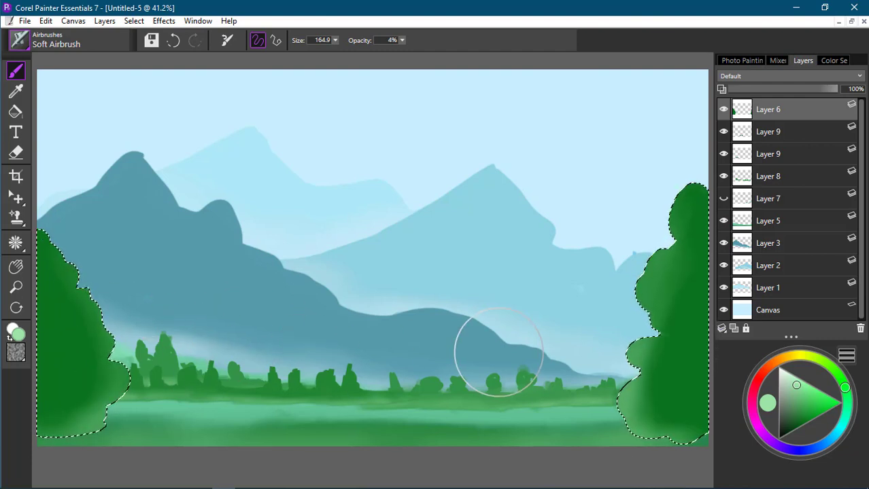
{"action": "key", "text": "ctrl+d"}
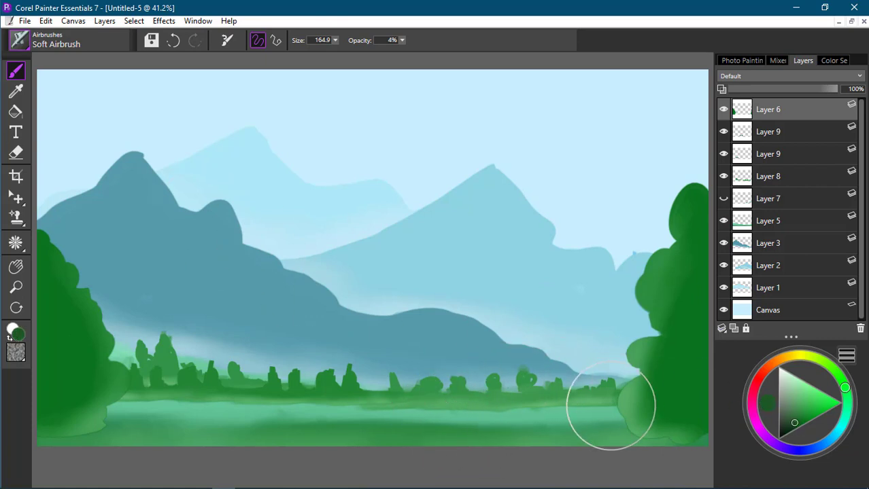
Reselect Layer 6's content, airbrush dark green shadows over both side bushes' inner edges, and clear the selection.
{"action": "right_click", "coordinate": [794, 112]}
{"action": "left_click", "coordinate": [737, 194]}
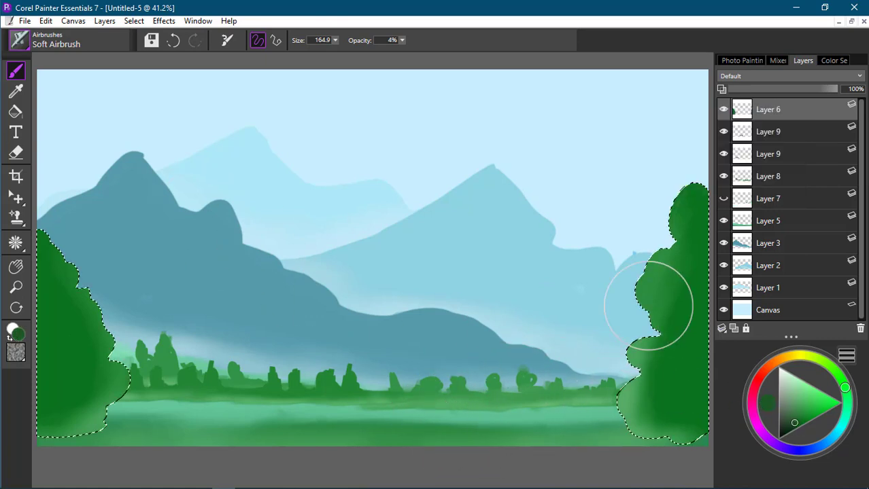
{"action": "mouse_move", "coordinate": [658, 323]}
{"action": "left_mouse_down"}
{"action": "mouse_move", "coordinate": [663, 274]}
{"action": "mouse_move", "coordinate": [638, 328]}
{"action": "mouse_move", "coordinate": [693, 437]}
{"action": "mouse_move", "coordinate": [665, 372]}
{"action": "mouse_move", "coordinate": [632, 356]}
{"action": "mouse_move", "coordinate": [652, 245]}
{"action": "mouse_move", "coordinate": [660, 274]}
{"action": "mouse_move", "coordinate": [625, 404]}
{"action": "mouse_move", "coordinate": [702, 359]}
{"action": "left_mouse_up"}
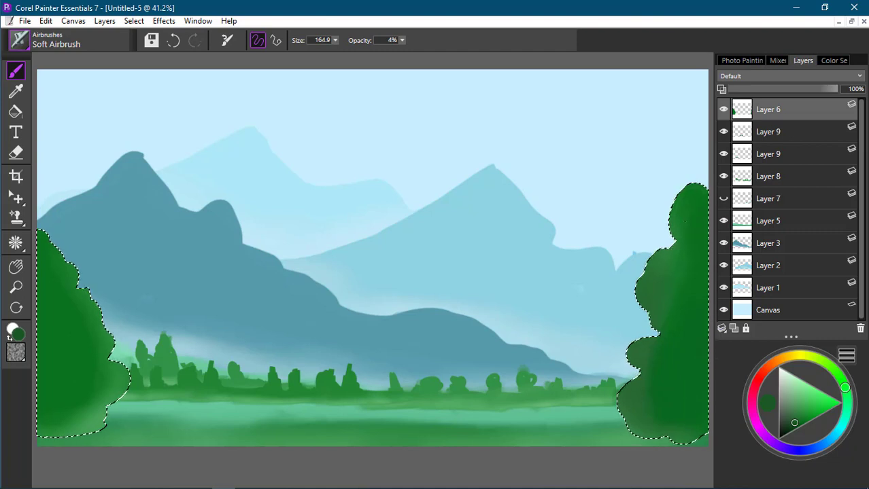
{"action": "mouse_move", "coordinate": [91, 306]}
{"action": "left_mouse_down"}
{"action": "mouse_move", "coordinate": [112, 374]}
{"action": "mouse_move", "coordinate": [99, 414]}
{"action": "mouse_move", "coordinate": [90, 356]}
{"action": "left_mouse_up"}
{"action": "key", "text": "ctrl+d"}
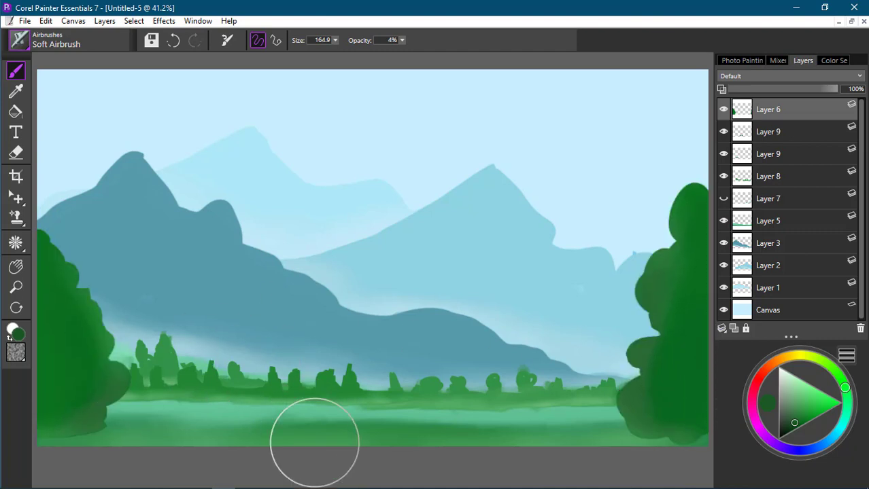
Switch to the Wet Oily Brush with a light blue slightly darker than the farthest mountain, and set its size to 20.7.
{"action": "left_click", "coordinate": [19, 39]}
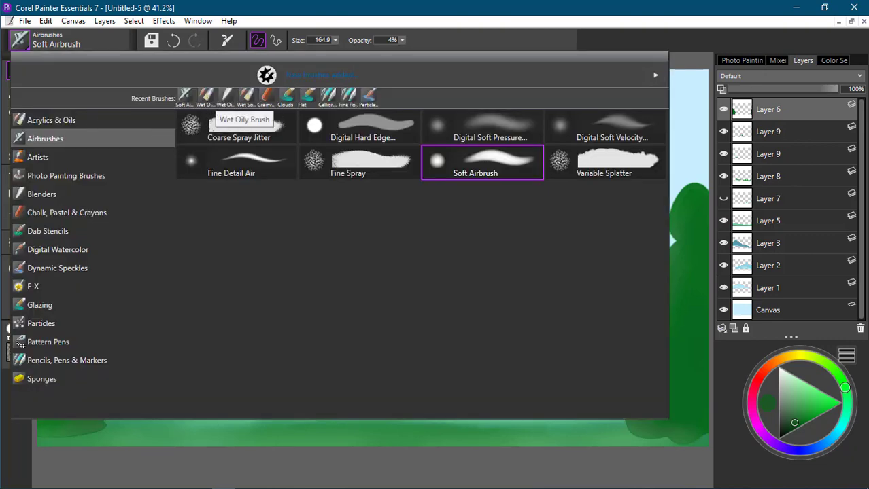
{"action": "left_click", "coordinate": [214, 98]}
{"action": "mouse_move", "coordinate": [806, 378]}
{"action": "left_mouse_down"}
{"action": "mouse_move", "coordinate": [709, 338]}
{"action": "mouse_move", "coordinate": [416, 150]}
{"action": "mouse_move", "coordinate": [438, 188]}
{"action": "mouse_move", "coordinate": [428, 204]}
{"action": "mouse_move", "coordinate": [354, 169]}
{"action": "mouse_move", "coordinate": [343, 189]}
{"action": "mouse_move", "coordinate": [482, 172]}
{"action": "left_mouse_up"}
{"action": "left_click", "coordinate": [384, 233]}
{"action": "left_click", "coordinate": [339, 187]}
{"action": "left_click", "coordinate": [381, 237]}
{"action": "left_click", "coordinate": [345, 187]}
{"action": "left_click_drag", "start_coordinate": [246, 150], "coordinate": [250, 151], "text": "ctrl+alt"}
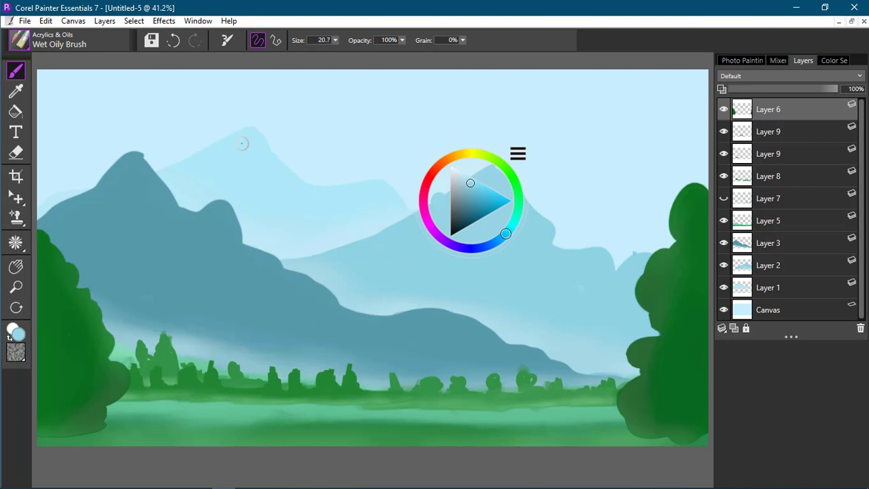
Select Layer 1's content and paint blended light blue shadows on the left faces of the farthest mountain's two peaks.
{"action": "left_click", "coordinate": [785, 291]}
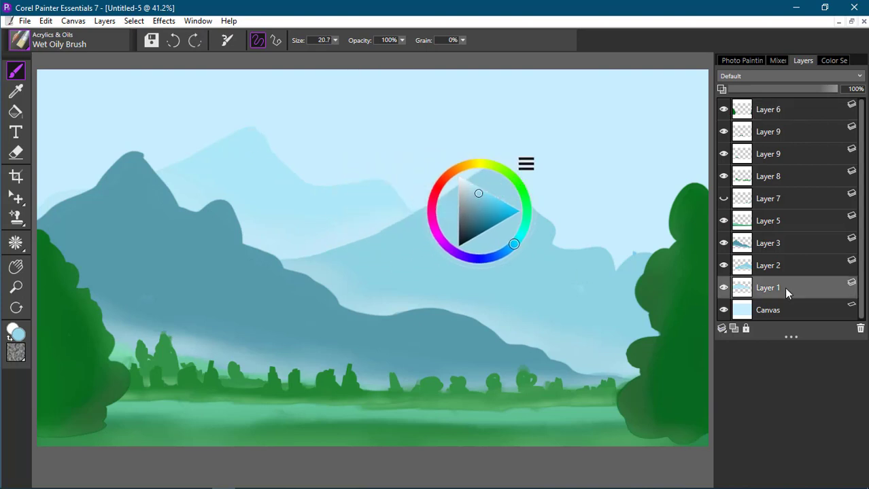
{"action": "right_click", "coordinate": [785, 291]}
{"action": "left_click", "coordinate": [715, 369]}
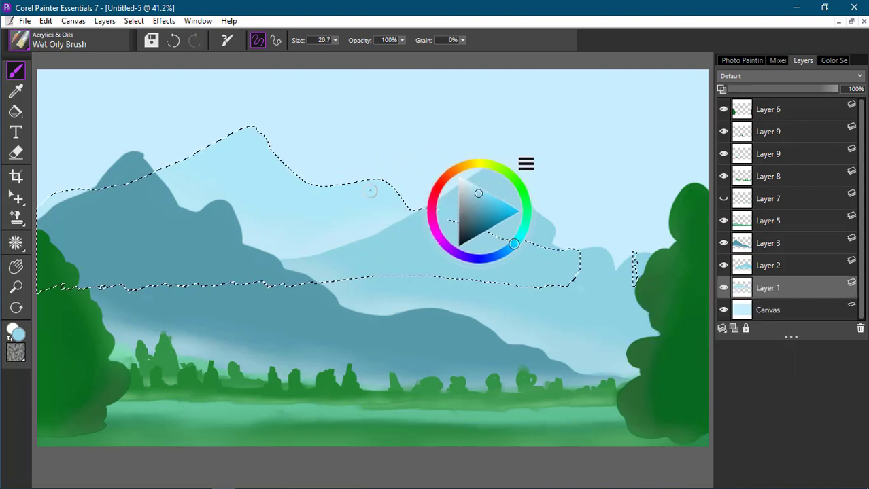
{"action": "mouse_move", "coordinate": [380, 183]}
{"action": "left_mouse_down"}
{"action": "mouse_move", "coordinate": [319, 232]}
{"action": "mouse_move", "coordinate": [364, 186]}
{"action": "mouse_move", "coordinate": [323, 194]}
{"action": "mouse_move", "coordinate": [365, 192]}
{"action": "mouse_move", "coordinate": [318, 223]}
{"action": "mouse_move", "coordinate": [349, 198]}
{"action": "mouse_move", "coordinate": [316, 190]}
{"action": "left_mouse_up"}
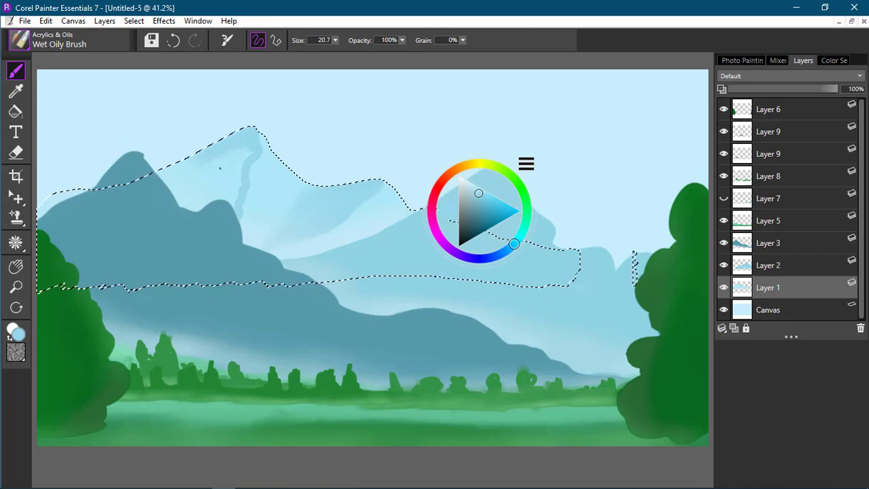
{"action": "mouse_move", "coordinate": [239, 154]}
{"action": "left_mouse_down"}
{"action": "mouse_move", "coordinate": [241, 194]}
{"action": "mouse_move", "coordinate": [236, 151]}
{"action": "mouse_move", "coordinate": [210, 188]}
{"action": "mouse_move", "coordinate": [233, 156]}
{"action": "mouse_move", "coordinate": [212, 159]}
{"action": "mouse_move", "coordinate": [236, 159]}
{"action": "mouse_move", "coordinate": [217, 198]}
{"action": "mouse_move", "coordinate": [236, 177]}
{"action": "left_mouse_up"}
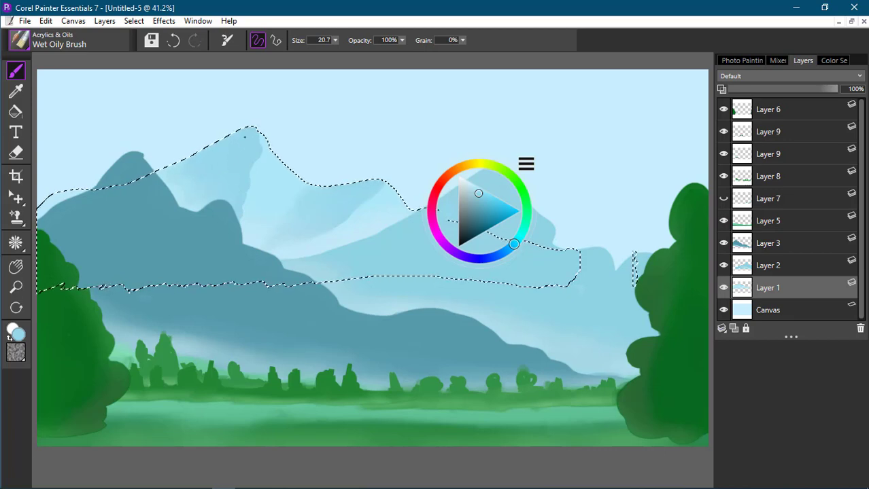
Select Layer 2's content and shade the left face of its mountain peak with a darker grayish blue, blending it downward.
{"action": "left_click_drag", "start_coordinate": [464, 179], "coordinate": [565, 236]}
{"action": "right_click", "coordinate": [745, 269]}
{"action": "left_click", "coordinate": [707, 352]}
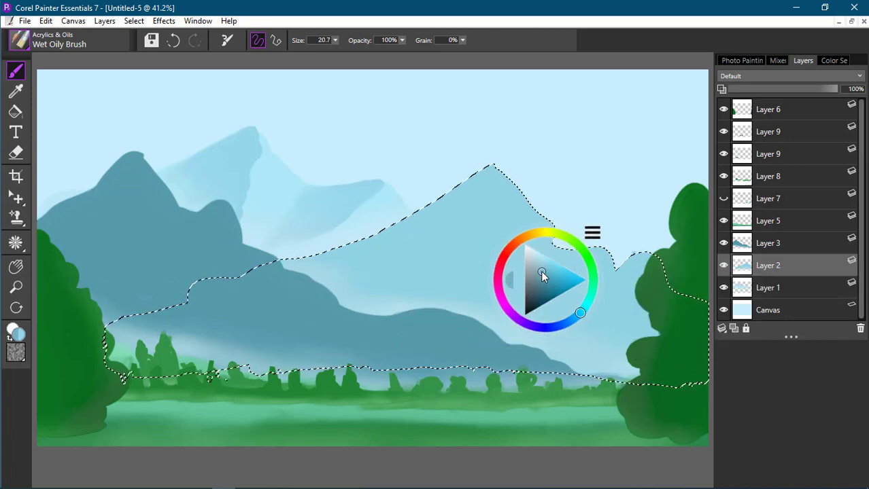
{"action": "left_click", "coordinate": [539, 265]}
{"action": "left_click_drag", "start_coordinate": [539, 266], "coordinate": [680, 236]}
{"action": "mouse_move", "coordinate": [491, 169]}
{"action": "left_mouse_down"}
{"action": "mouse_move", "coordinate": [462, 259]}
{"action": "mouse_move", "coordinate": [430, 286]}
{"action": "left_mouse_up"}
{"action": "left_click_drag", "start_coordinate": [488, 172], "coordinate": [430, 220]}
{"action": "mouse_move", "coordinate": [454, 193]}
{"action": "left_mouse_down"}
{"action": "mouse_move", "coordinate": [405, 226]}
{"action": "mouse_move", "coordinate": [454, 207]}
{"action": "mouse_move", "coordinate": [464, 232]}
{"action": "mouse_move", "coordinate": [481, 179]}
{"action": "mouse_move", "coordinate": [468, 223]}
{"action": "mouse_move", "coordinate": [471, 196]}
{"action": "mouse_move", "coordinate": [372, 241]}
{"action": "left_mouse_up"}
{"action": "mouse_move", "coordinate": [441, 223]}
{"action": "left_mouse_down"}
{"action": "mouse_move", "coordinate": [395, 249]}
{"action": "mouse_move", "coordinate": [407, 250]}
{"action": "mouse_move", "coordinate": [447, 219]}
{"action": "mouse_move", "coordinate": [409, 248]}
{"action": "mouse_move", "coordinate": [408, 239]}
{"action": "mouse_move", "coordinate": [437, 221]}
{"action": "mouse_move", "coordinate": [386, 242]}
{"action": "left_mouse_up"}
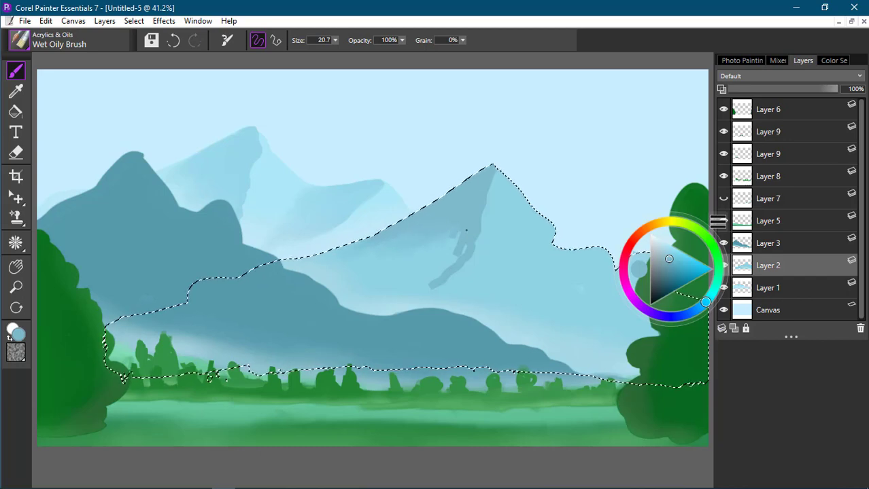
{"action": "mouse_move", "coordinate": [473, 219]}
{"action": "left_mouse_down"}
{"action": "mouse_move", "coordinate": [457, 247]}
{"action": "mouse_move", "coordinate": [469, 246]}
{"action": "mouse_move", "coordinate": [425, 291]}
{"action": "left_mouse_up"}
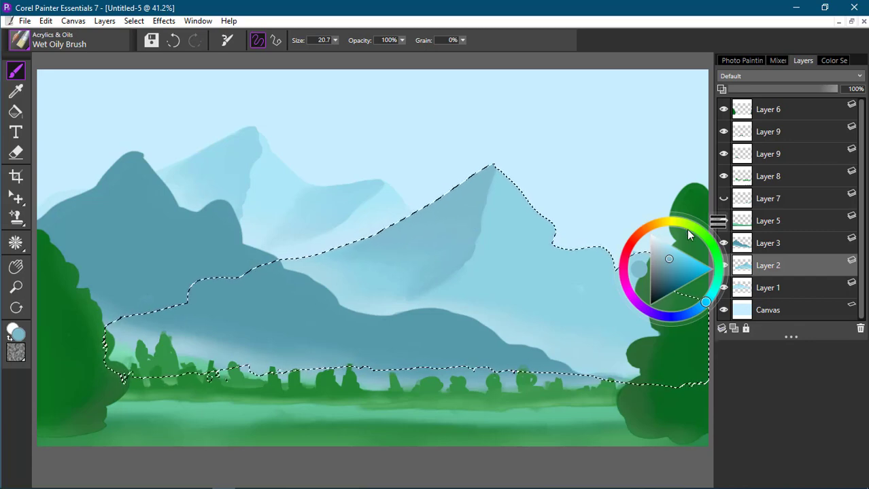
{"action": "mouse_move", "coordinate": [688, 230]}
{"action": "left_mouse_down"}
{"action": "mouse_move", "coordinate": [476, 298]}
{"action": "mouse_move", "coordinate": [437, 277]}
{"action": "left_mouse_up"}
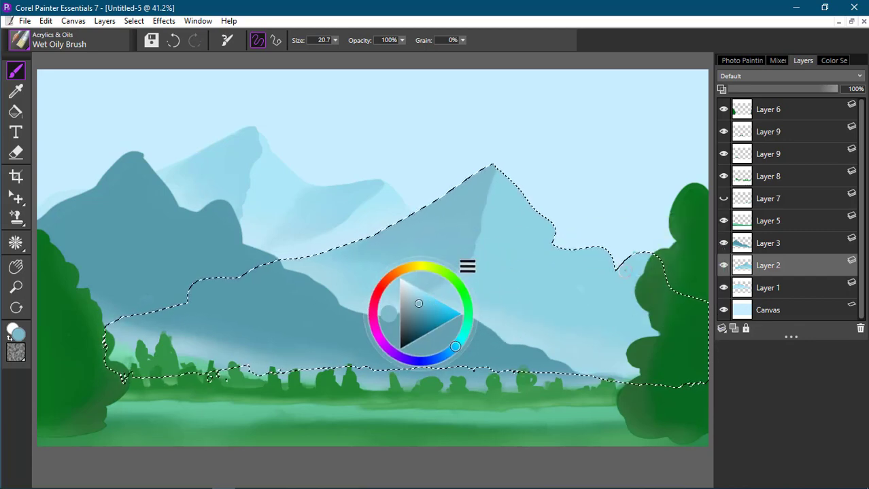
Shade the left faces of Layer 2's smaller peaks beside its main mountain with the same grayish blue, blending downward.
{"action": "mouse_move", "coordinate": [640, 262]}
{"action": "left_mouse_down"}
{"action": "mouse_move", "coordinate": [610, 339]}
{"action": "mouse_move", "coordinate": [608, 303]}
{"action": "mouse_move", "coordinate": [630, 270]}
{"action": "left_mouse_up"}
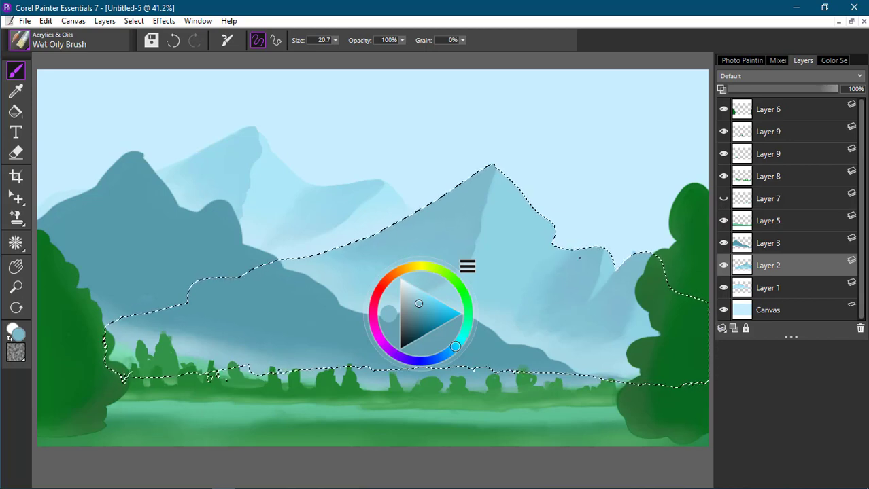
Select Layer 3's content and shade the left faces of its two peaks in dark grayish blue, using brush size 19.6 for the smaller peak.
{"action": "left_click_drag", "start_coordinate": [540, 374], "coordinate": [362, 273]}
{"action": "left_click", "coordinate": [537, 289]}
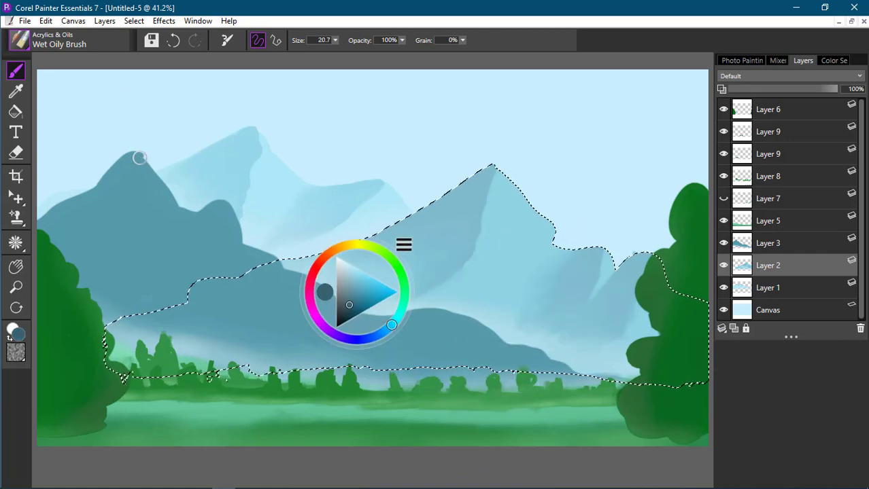
{"action": "right_click", "coordinate": [782, 250]}
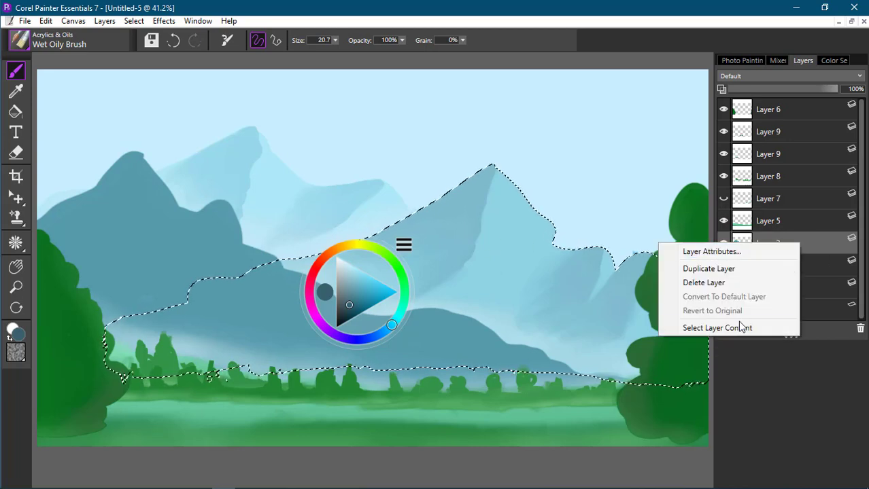
{"action": "left_click", "coordinate": [734, 327]}
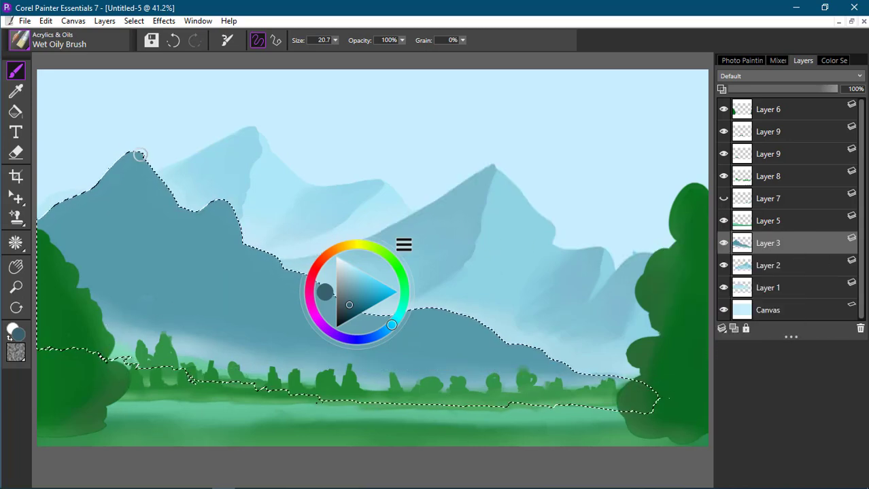
{"action": "mouse_move", "coordinate": [139, 153]}
{"action": "left_mouse_down"}
{"action": "mouse_move", "coordinate": [133, 194]}
{"action": "mouse_move", "coordinate": [170, 288]}
{"action": "left_mouse_up"}
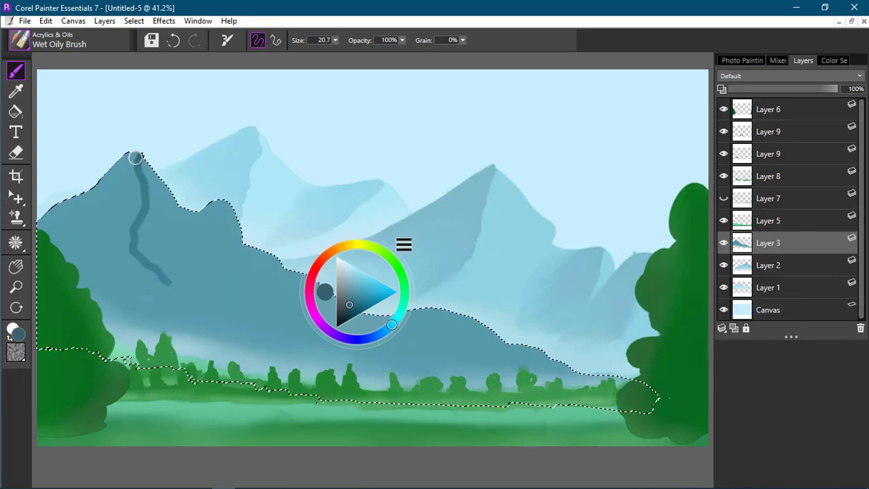
{"action": "mouse_move", "coordinate": [137, 157]}
{"action": "left_mouse_down"}
{"action": "mouse_move", "coordinate": [104, 183]}
{"action": "mouse_move", "coordinate": [123, 190]}
{"action": "mouse_move", "coordinate": [134, 167]}
{"action": "mouse_move", "coordinate": [133, 231]}
{"action": "mouse_move", "coordinate": [172, 291]}
{"action": "left_mouse_up"}
{"action": "mouse_move", "coordinate": [132, 171]}
{"action": "left_mouse_down"}
{"action": "mouse_move", "coordinate": [137, 195]}
{"action": "mouse_move", "coordinate": [77, 207]}
{"action": "mouse_move", "coordinate": [115, 177]}
{"action": "mouse_move", "coordinate": [87, 209]}
{"action": "mouse_move", "coordinate": [116, 202]}
{"action": "mouse_move", "coordinate": [74, 222]}
{"action": "mouse_move", "coordinate": [127, 172]}
{"action": "mouse_move", "coordinate": [129, 199]}
{"action": "left_mouse_up"}
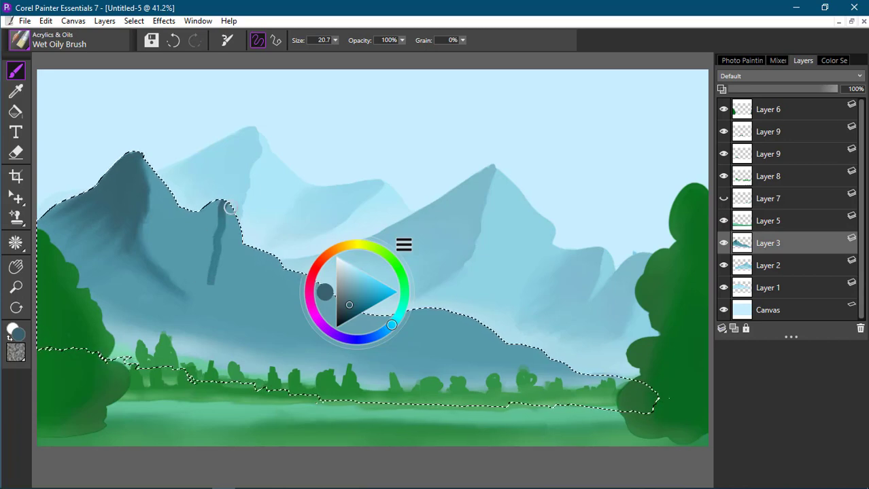
{"action": "left_click_drag", "start_coordinate": [213, 233], "coordinate": [214, 228], "text": "ctrl+alt"}
{"action": "left_click_drag", "start_coordinate": [222, 204], "coordinate": [217, 211]}
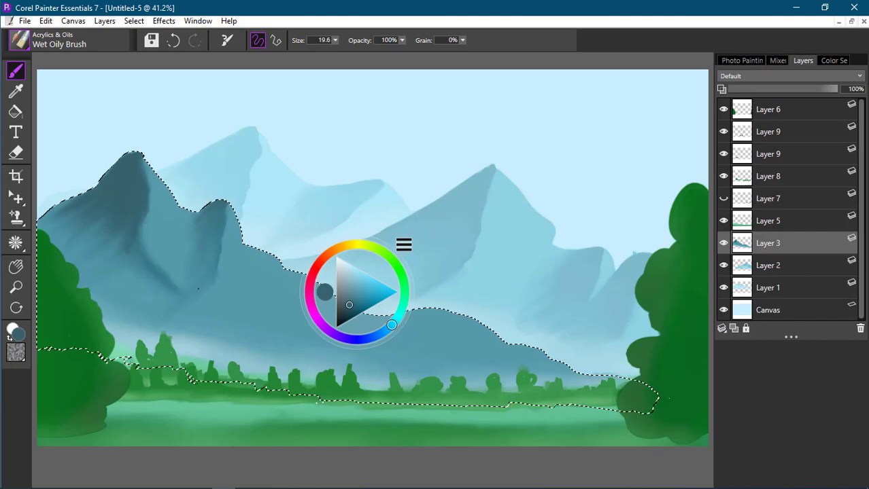
Clear the selection and paint soft light blue tones over the upper left sky on the Canvas layer at brush size 54.5.
{"action": "left_click_drag", "start_coordinate": [371, 261], "coordinate": [480, 203]}
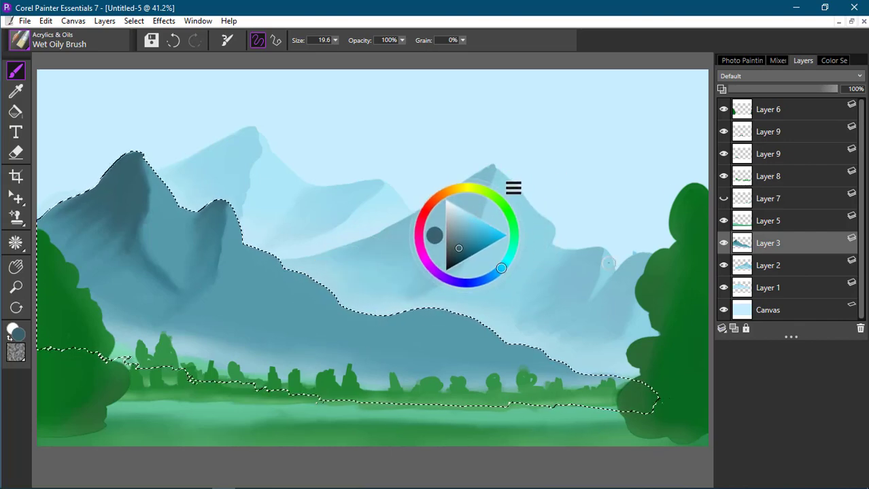
{"action": "left_click", "coordinate": [734, 310]}
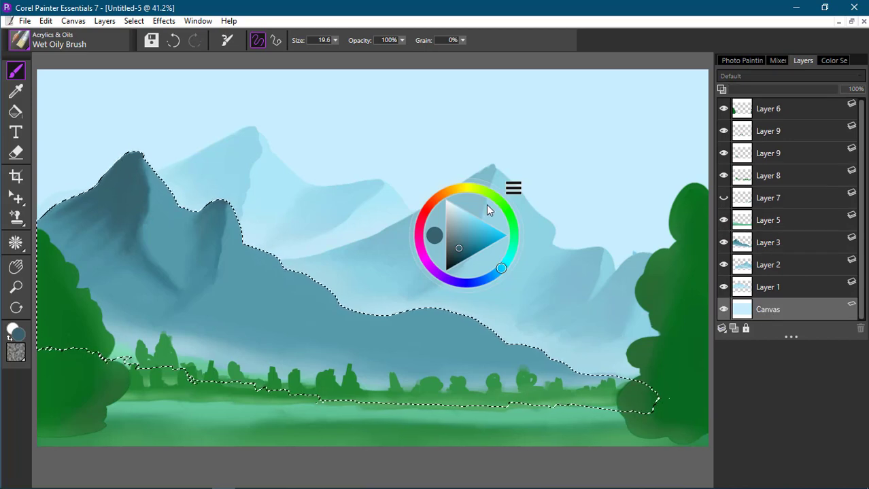
{"action": "mouse_move", "coordinate": [486, 205]}
{"action": "left_mouse_down"}
{"action": "mouse_move", "coordinate": [499, 117]}
{"action": "mouse_move", "coordinate": [472, 121]}
{"action": "mouse_move", "coordinate": [514, 123]}
{"action": "left_mouse_up"}
{"action": "left_click_drag", "start_coordinate": [390, 139], "coordinate": [406, 139], "text": "ctrl+alt"}
{"action": "key", "text": "ctrl+d"}
{"action": "mouse_move", "coordinate": [136, 95]}
{"action": "left_mouse_down"}
{"action": "mouse_move", "coordinate": [62, 75]}
{"action": "mouse_move", "coordinate": [107, 85]}
{"action": "left_mouse_up"}
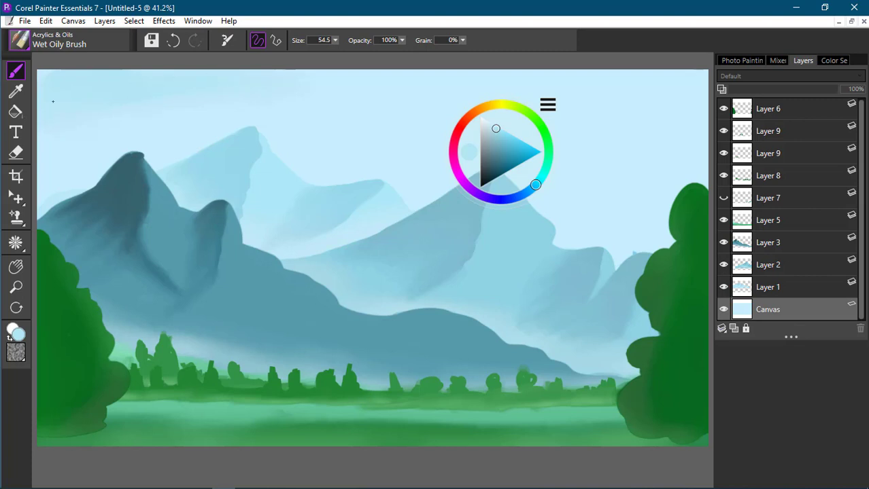
Paint a grayish blue cloud band across the upper sky and blend lighter blue into the sky around it.
{"action": "left_click", "coordinate": [492, 134]}
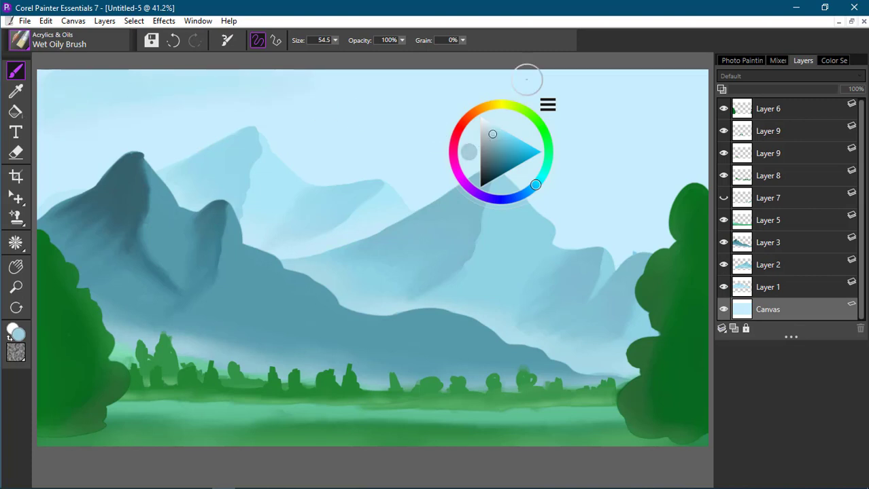
{"action": "mouse_move", "coordinate": [612, 95]}
{"action": "left_mouse_down"}
{"action": "mouse_move", "coordinate": [693, 85]}
{"action": "mouse_move", "coordinate": [602, 76]}
{"action": "left_mouse_up"}
{"action": "mouse_move", "coordinate": [668, 92]}
{"action": "left_mouse_down"}
{"action": "mouse_move", "coordinate": [631, 93]}
{"action": "mouse_move", "coordinate": [651, 84]}
{"action": "mouse_move", "coordinate": [612, 89]}
{"action": "mouse_move", "coordinate": [630, 101]}
{"action": "mouse_move", "coordinate": [698, 103]}
{"action": "left_mouse_up"}
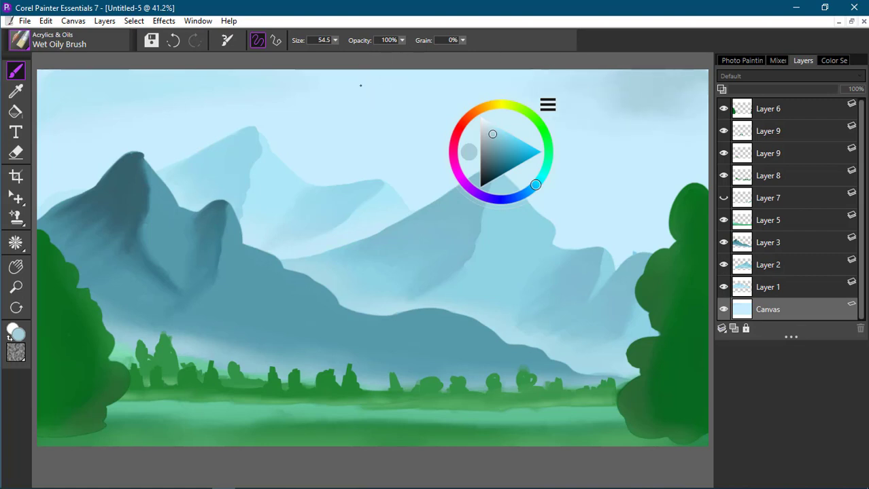
{"action": "mouse_move", "coordinate": [356, 85]}
{"action": "left_mouse_down"}
{"action": "mouse_move", "coordinate": [546, 77]}
{"action": "mouse_move", "coordinate": [597, 85]}
{"action": "left_mouse_up"}
{"action": "left_click_drag", "start_coordinate": [391, 82], "coordinate": [162, 76]}
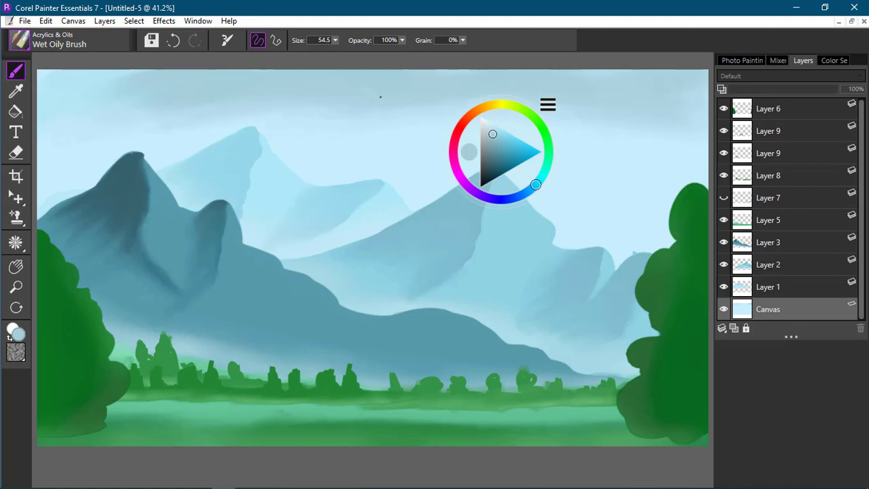
{"action": "left_click_drag", "start_coordinate": [488, 132], "coordinate": [490, 128]}
{"action": "left_click_drag", "start_coordinate": [694, 128], "coordinate": [698, 132]}
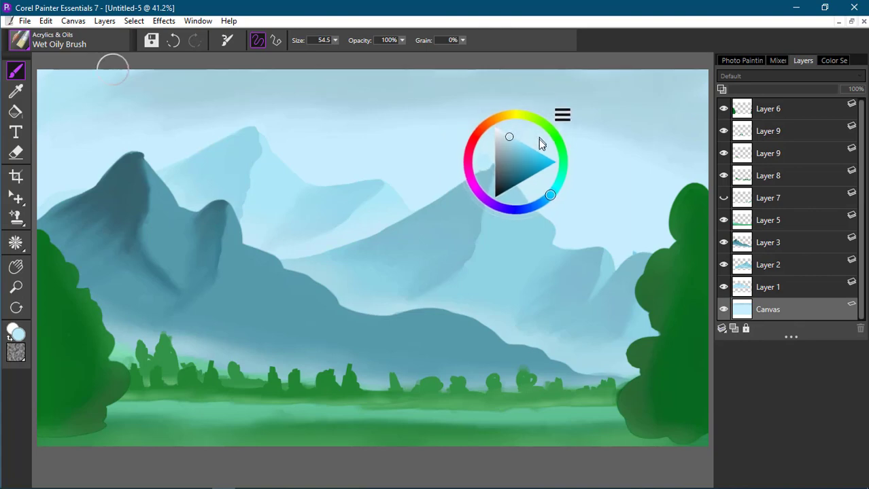
{"action": "left_click", "coordinate": [22, 40]}
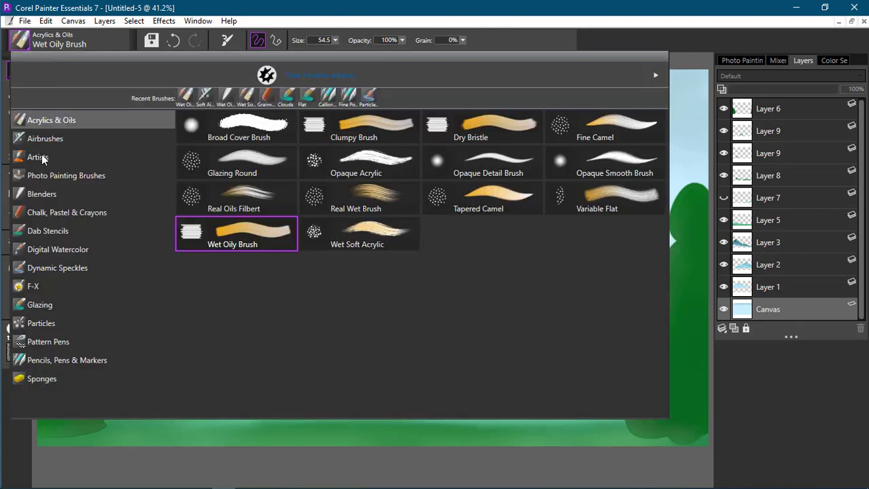
{"action": "left_click", "coordinate": [52, 325]}
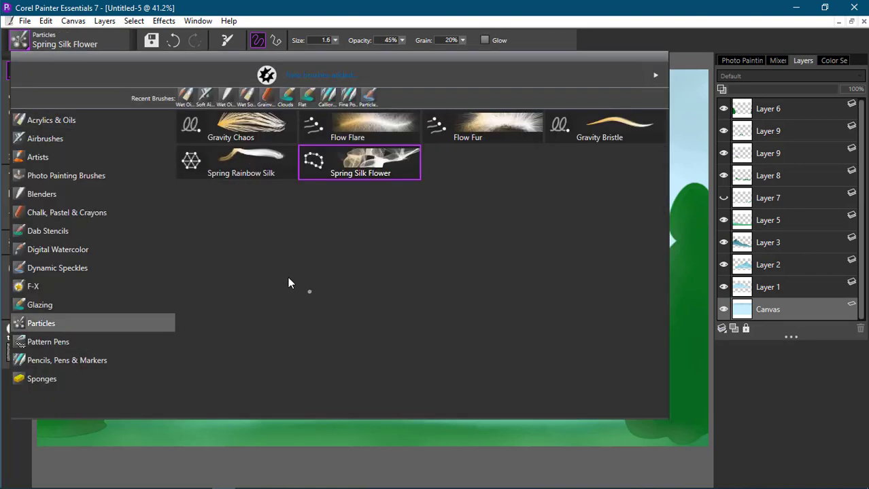
{"action": "left_click", "coordinate": [83, 378]}
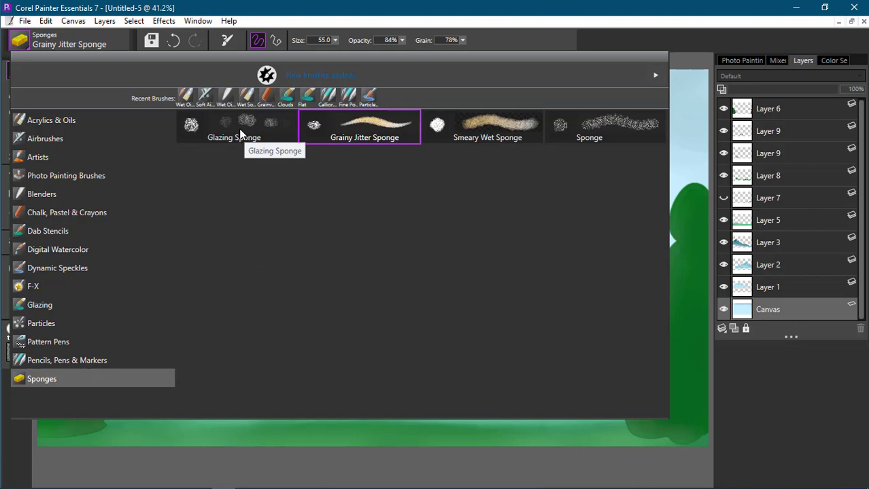
{"action": "left_click", "coordinate": [244, 135]}
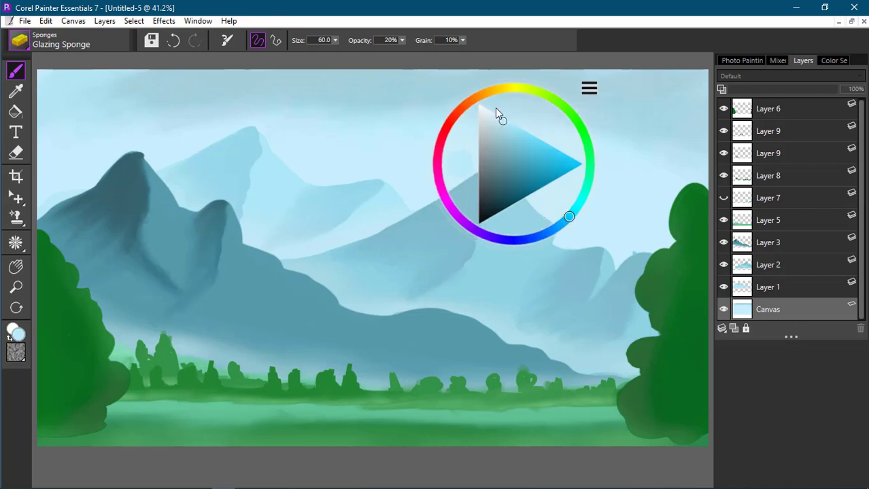
{"action": "left_click_drag", "start_coordinate": [495, 108], "coordinate": [615, 180]}
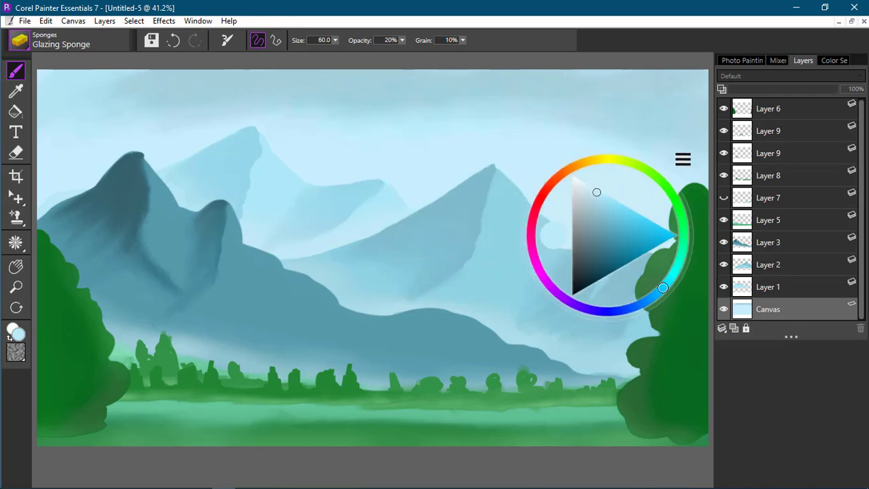
{"action": "left_click", "coordinate": [572, 175]}
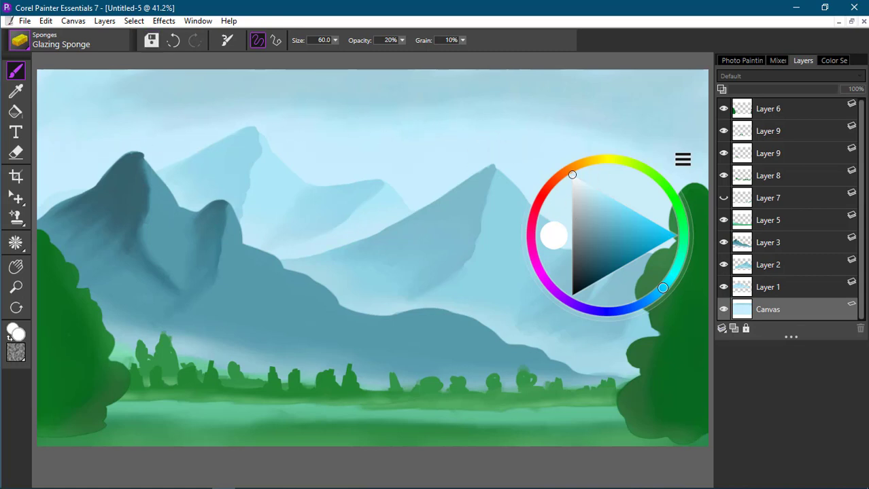
{"action": "left_click", "coordinate": [33, 45]}
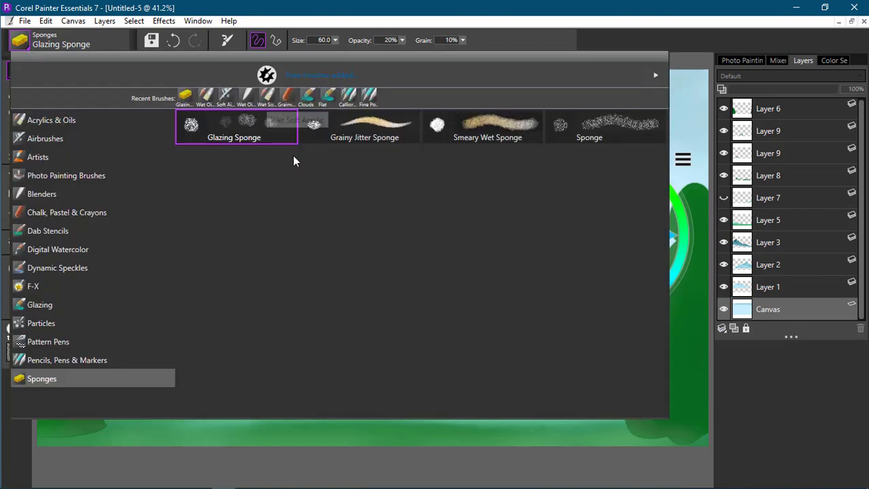
{"action": "left_click", "coordinate": [51, 120]}
{"action": "left_click", "coordinate": [225, 230]}
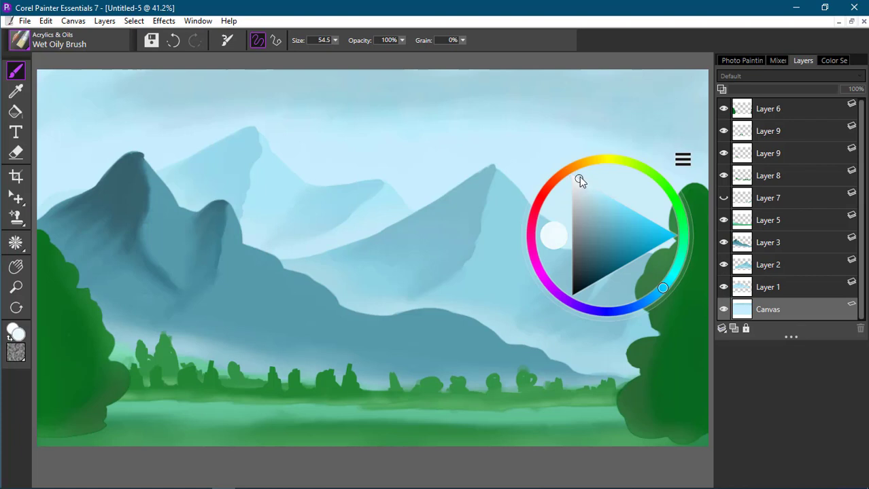
Choose a near-white blue and add a new layer directly above the Canvas layer.
{"action": "left_click", "coordinate": [580, 176]}
{"action": "left_click_drag", "start_coordinate": [492, 135], "coordinate": [496, 135], "text": "ctrl+alt"}
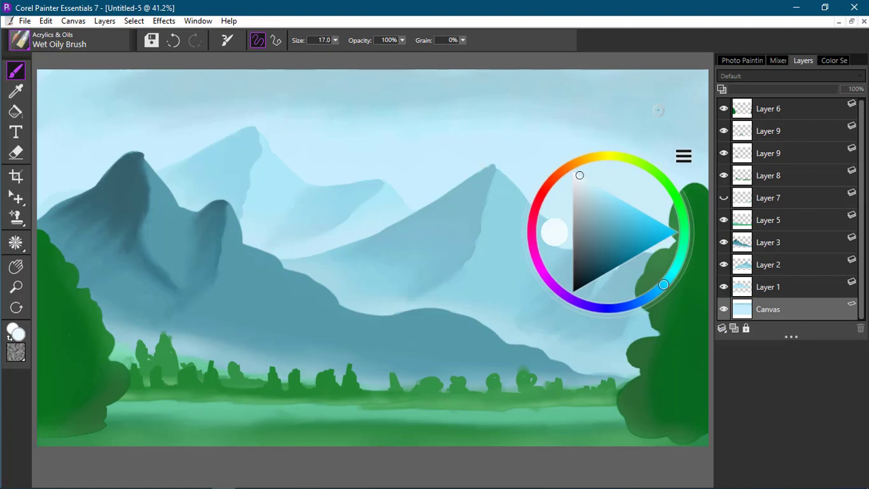
{"action": "left_click", "coordinate": [722, 328]}
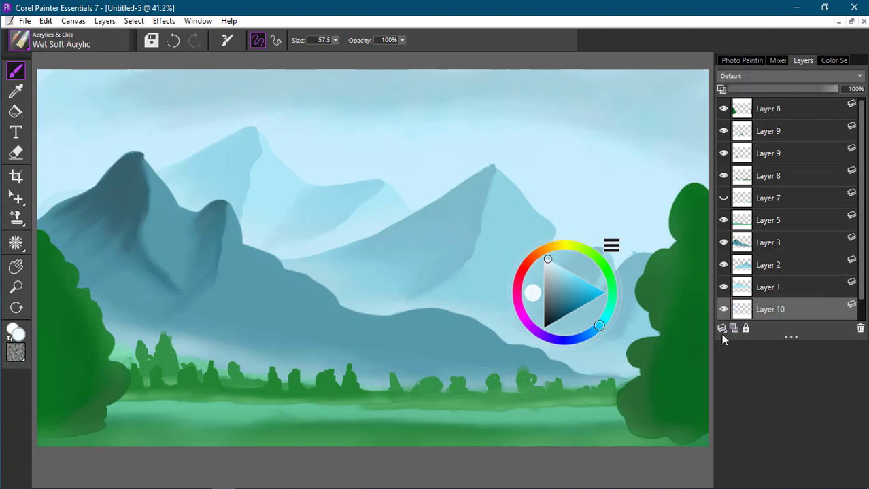
Use the Wet Oily Brush at size 45.1 and 46% opacity to paint patchy white clouds across the sky on the new layer.
{"action": "left_click", "coordinate": [20, 40]}
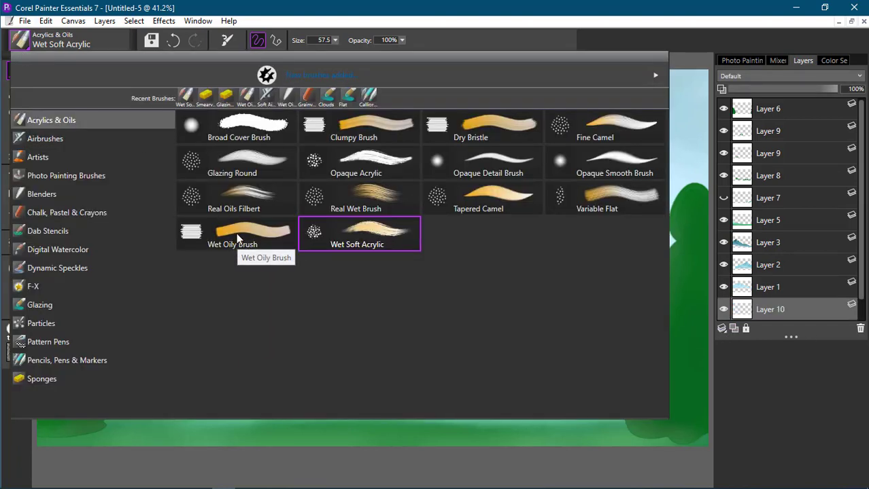
{"action": "left_click", "coordinate": [245, 239]}
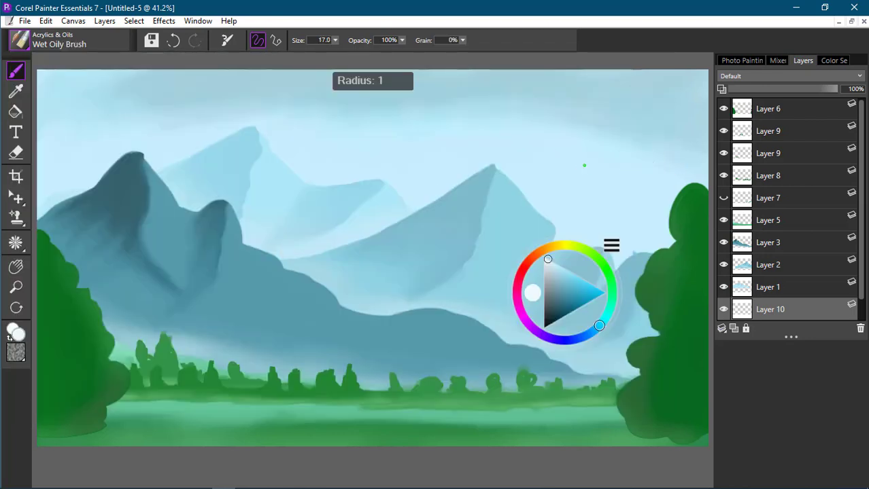
{"action": "left_click_drag", "start_coordinate": [402, 40], "coordinate": [397, 53]}
{"action": "left_click", "coordinate": [657, 155]}
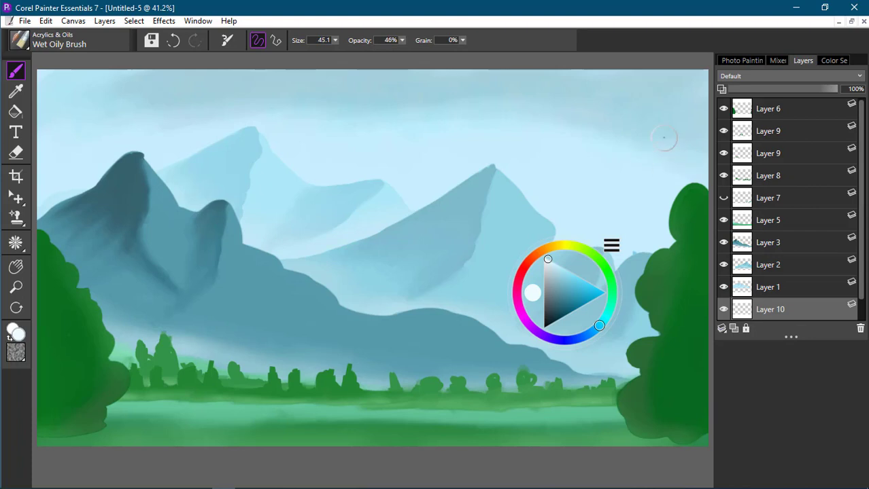
{"action": "mouse_move", "coordinate": [667, 142]}
{"action": "left_mouse_down"}
{"action": "mouse_move", "coordinate": [647, 150]}
{"action": "mouse_move", "coordinate": [662, 153]}
{"action": "mouse_move", "coordinate": [611, 138]}
{"action": "mouse_move", "coordinate": [611, 151]}
{"action": "mouse_move", "coordinate": [644, 144]}
{"action": "mouse_move", "coordinate": [625, 136]}
{"action": "mouse_move", "coordinate": [668, 144]}
{"action": "mouse_move", "coordinate": [675, 133]}
{"action": "mouse_move", "coordinate": [612, 155]}
{"action": "mouse_move", "coordinate": [626, 172]}
{"action": "mouse_move", "coordinate": [685, 147]}
{"action": "left_mouse_up"}
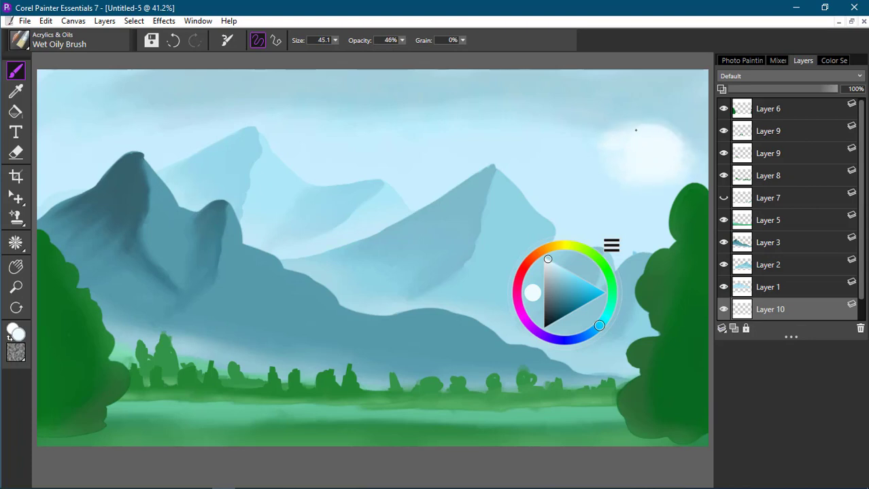
{"action": "mouse_move", "coordinate": [505, 152]}
{"action": "left_mouse_down"}
{"action": "mouse_move", "coordinate": [524, 143]}
{"action": "mouse_move", "coordinate": [508, 132]}
{"action": "mouse_move", "coordinate": [392, 143]}
{"action": "mouse_move", "coordinate": [350, 135]}
{"action": "left_mouse_up"}
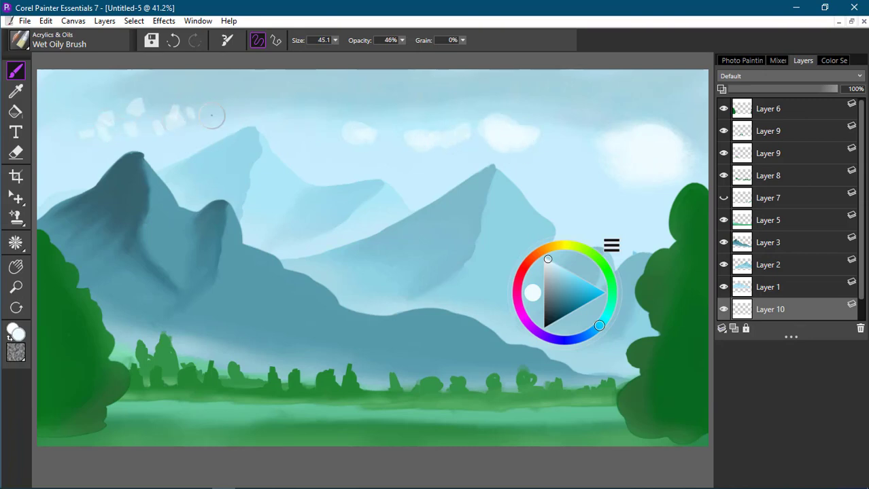
Switch to the Glazing Sponge and fluff out the white clouds across the sky above the mountains.
{"action": "left_click", "coordinate": [49, 46]}
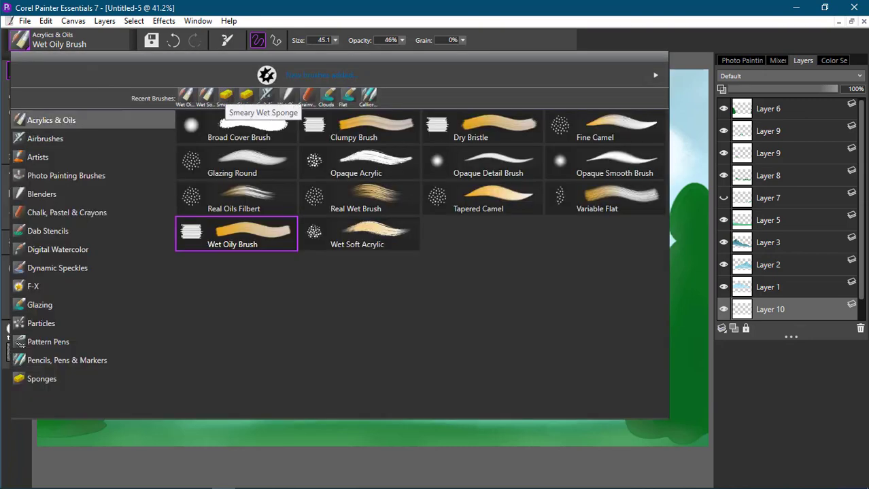
{"action": "left_click", "coordinate": [246, 118]}
{"action": "left_click", "coordinate": [266, 117]}
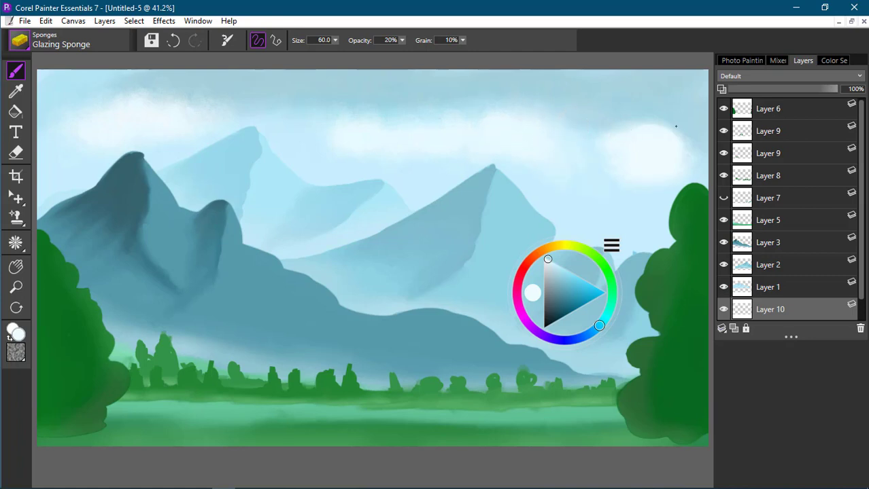
{"action": "left_click_drag", "start_coordinate": [627, 138], "coordinate": [706, 127]}
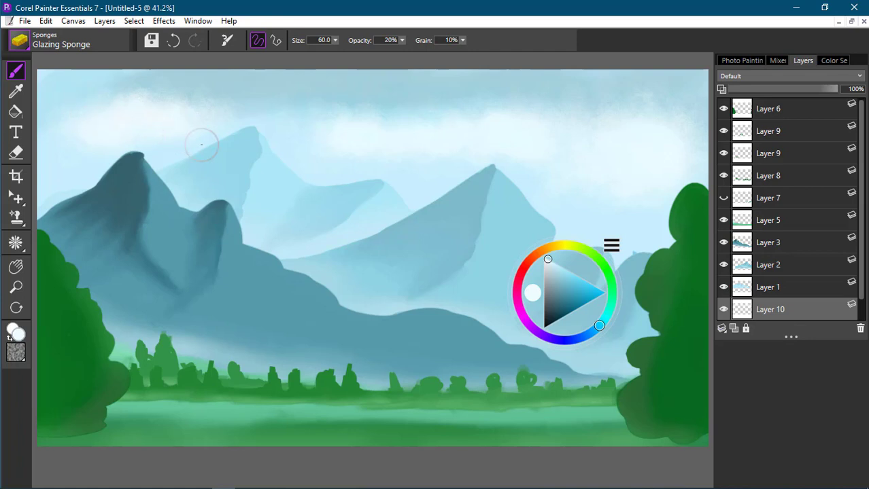
Select the content of Layer 1 and switch to the Wet Oily Brush at size 16.3.
{"action": "left_click", "coordinate": [783, 290]}
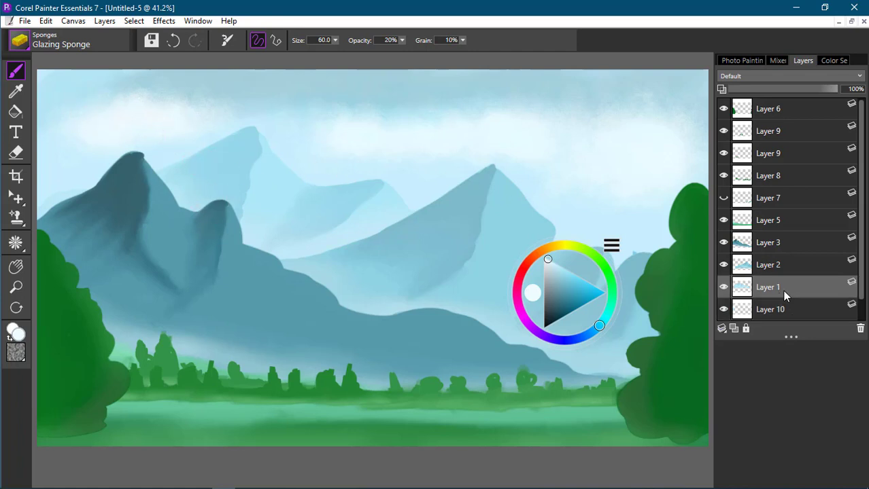
{"action": "right_click", "coordinate": [792, 285]}
{"action": "left_click", "coordinate": [726, 371]}
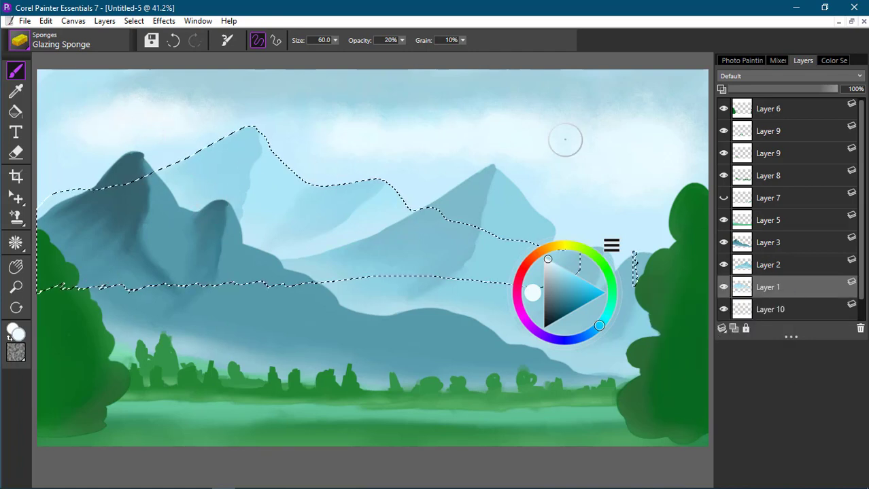
{"action": "left_click", "coordinate": [30, 41]}
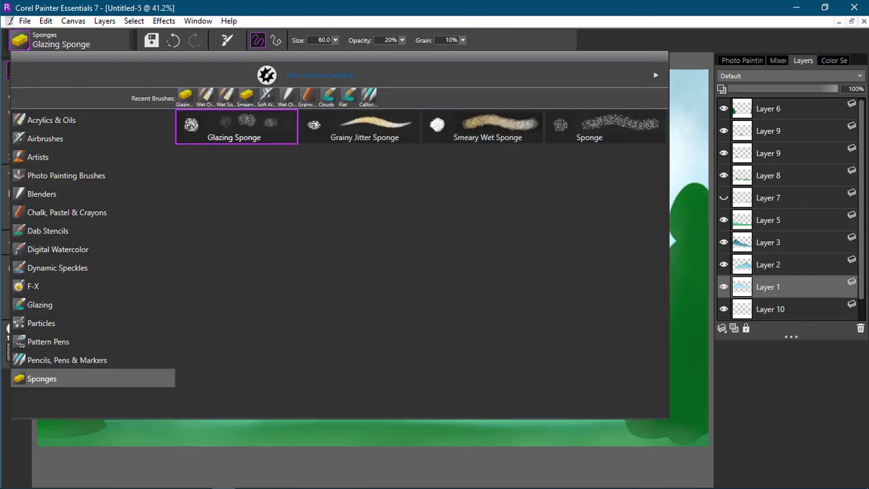
{"action": "left_click", "coordinate": [51, 119]}
{"action": "left_click", "coordinate": [434, 11]}
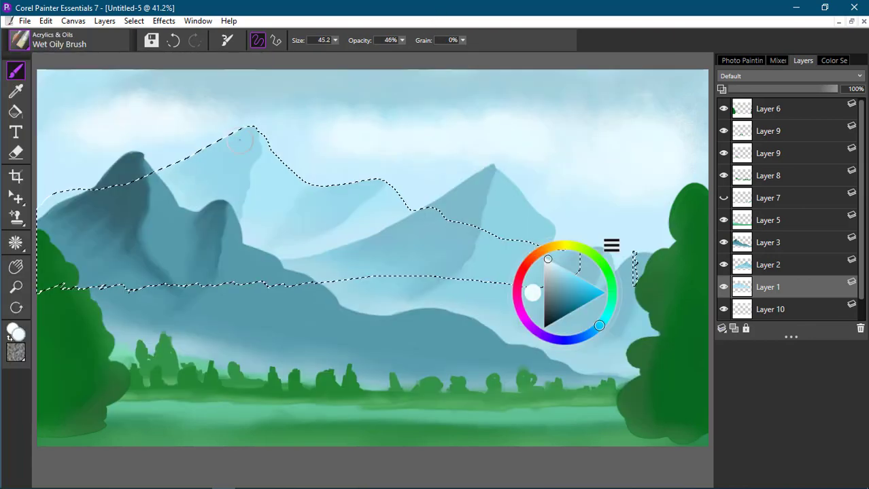
{"action": "left_click_drag", "start_coordinate": [241, 152], "coordinate": [246, 153], "text": "ctrl+alt"}
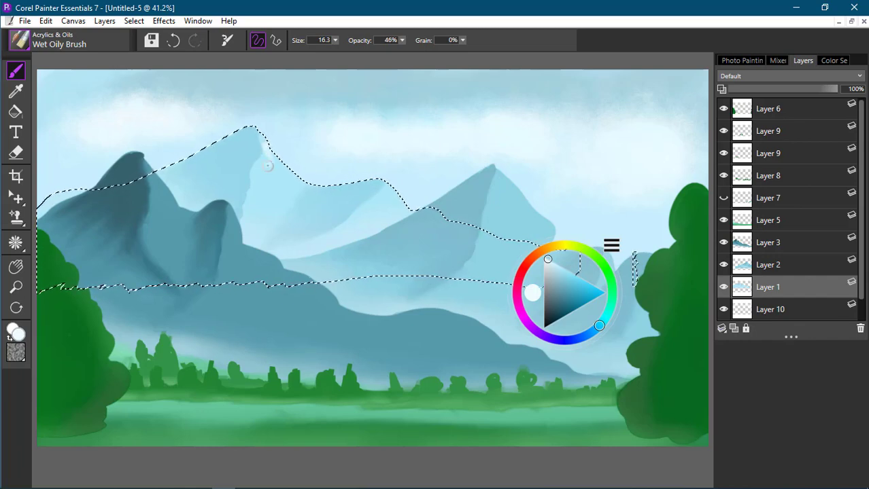
Dab near-white flecks down the lit slope of the tallest distant peak for a rocky texture.
{"action": "left_click", "coordinate": [267, 165]}
{"action": "left_click", "coordinate": [271, 170]}
{"action": "left_click", "coordinate": [262, 165]}
{"action": "left_click", "coordinate": [259, 178]}
{"action": "left_click", "coordinate": [256, 194]}
{"action": "left_click", "coordinate": [269, 192]}
{"action": "left_click", "coordinate": [280, 182]}
{"action": "left_click", "coordinate": [285, 190]}
{"action": "left_click", "coordinate": [294, 187]}
{"action": "left_click", "coordinate": [278, 202]}
{"action": "left_click", "coordinate": [285, 205]}
{"action": "left_click", "coordinate": [267, 210]}
{"action": "left_click", "coordinate": [259, 218]}
{"action": "left_click", "coordinate": [250, 224]}
{"action": "left_click", "coordinate": [258, 203]}
Dab near-white flecks along the lit slope of the lower distant peak.
{"action": "left_click", "coordinate": [386, 191]}
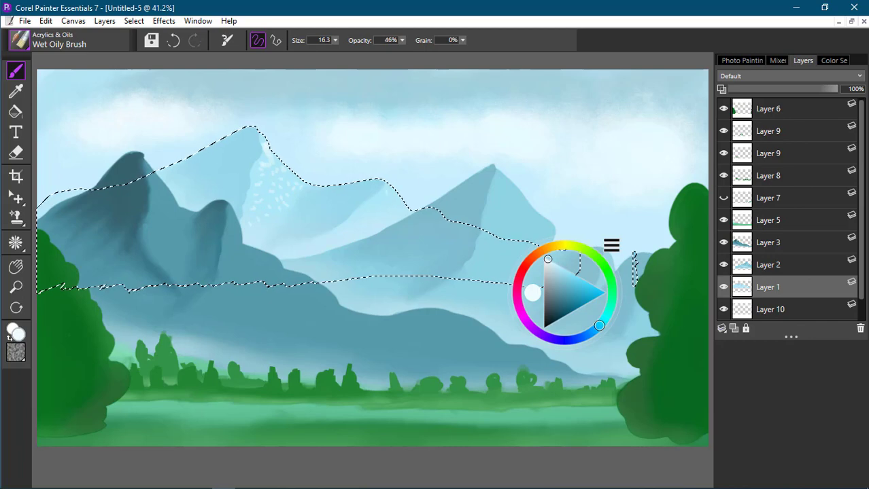
{"action": "left_click", "coordinate": [390, 193]}
{"action": "left_click", "coordinate": [381, 204]}
{"action": "left_click", "coordinate": [389, 207]}
{"action": "left_click", "coordinate": [396, 208]}
{"action": "left_click", "coordinate": [374, 207]}
{"action": "left_click", "coordinate": [378, 217]}
{"action": "left_click", "coordinate": [361, 217]}
{"action": "left_click", "coordinate": [358, 224]}
Choose a light blue and dab texture strokes over the shaded face of the tallest distant peak.
{"action": "left_click", "coordinate": [557, 270]}
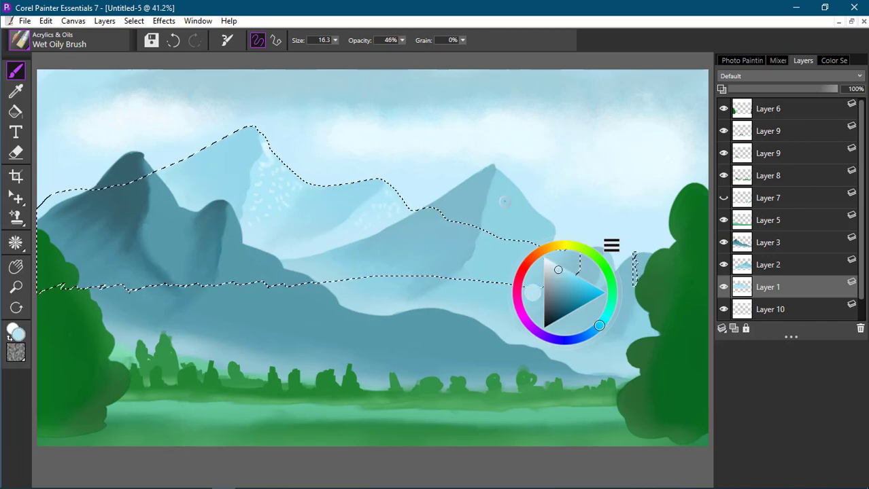
{"action": "left_click", "coordinate": [565, 274]}
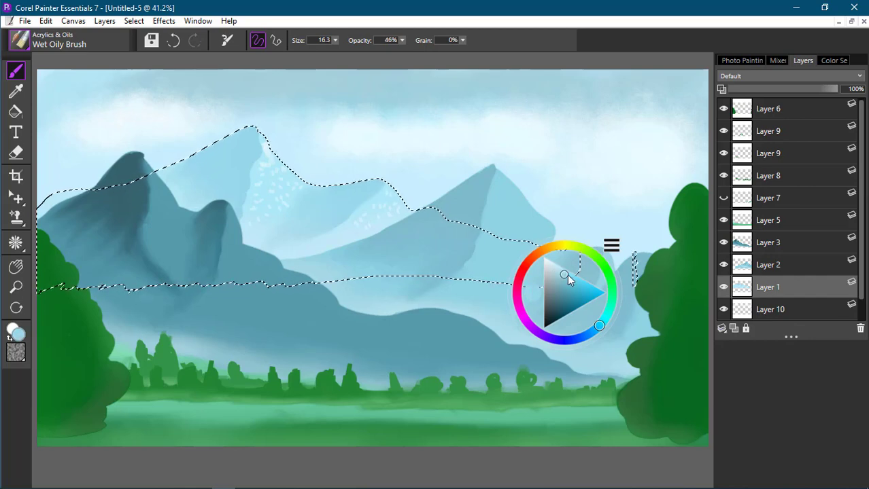
{"action": "left_click", "coordinate": [567, 275]}
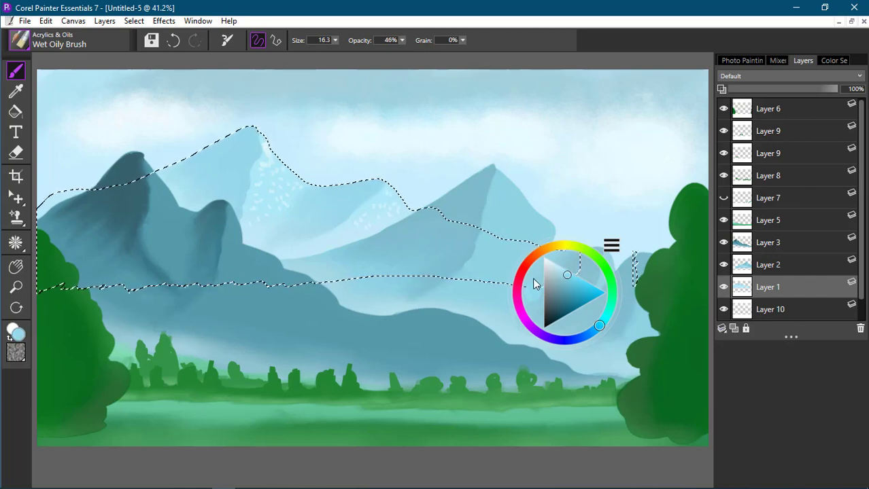
{"action": "mouse_move", "coordinate": [535, 279]}
{"action": "left_mouse_down"}
{"action": "mouse_move", "coordinate": [213, 164]}
{"action": "mouse_move", "coordinate": [380, 169]}
{"action": "left_mouse_up"}
{"action": "left_click", "coordinate": [240, 155]}
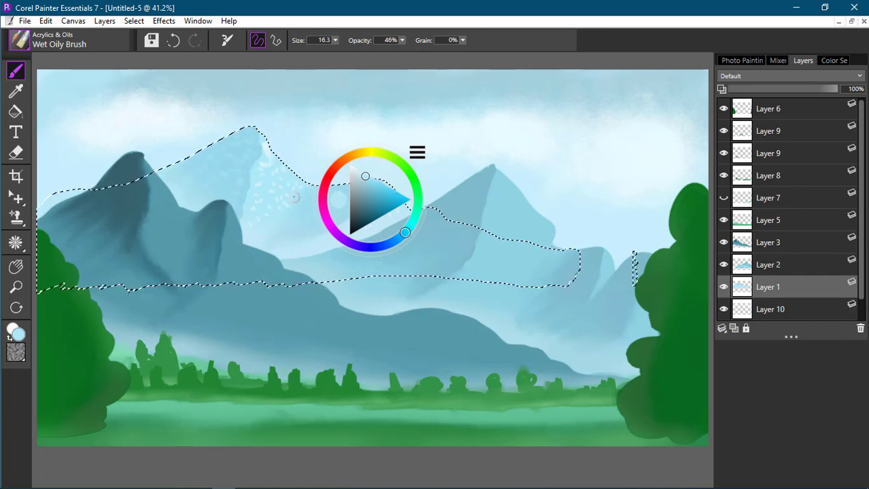
Switch to the Sponge brush at size 26.3 and sponge light blue texture over both faces of the tallest distant peak.
{"action": "left_click", "coordinate": [20, 41]}
{"action": "left_click", "coordinate": [41, 378]}
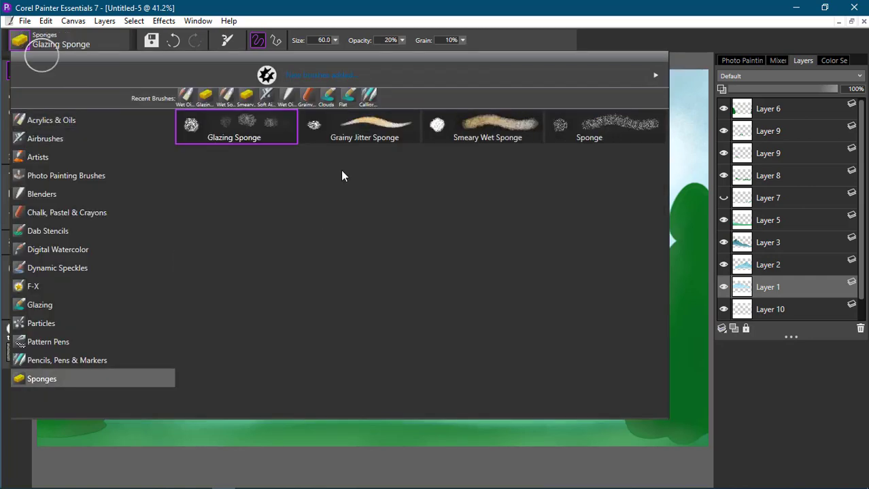
{"action": "left_click", "coordinate": [569, 140]}
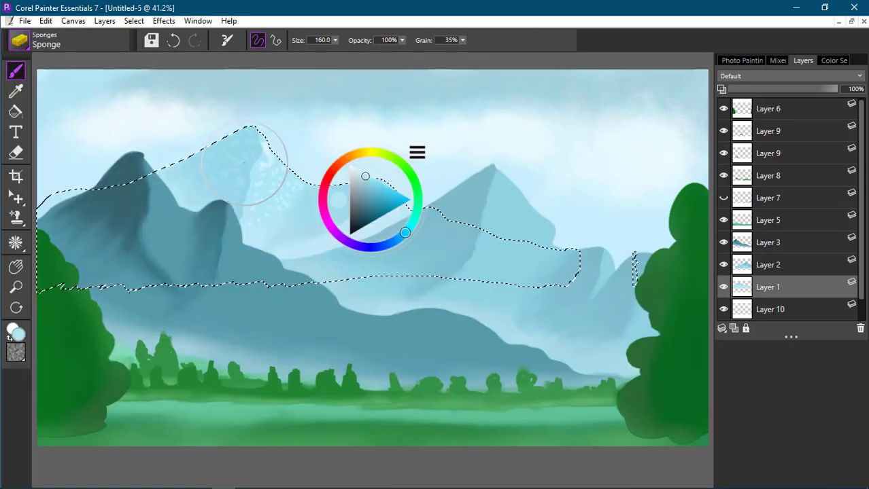
{"action": "left_click_drag", "start_coordinate": [234, 159], "coordinate": [242, 162]}
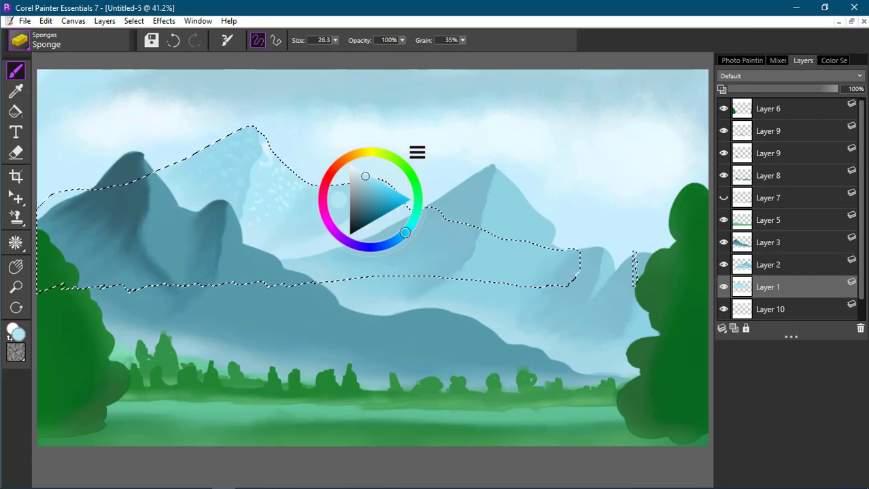
{"action": "mouse_move", "coordinate": [272, 163]}
{"action": "left_mouse_down"}
{"action": "mouse_move", "coordinate": [267, 219]}
{"action": "mouse_move", "coordinate": [284, 210]}
{"action": "left_mouse_up"}
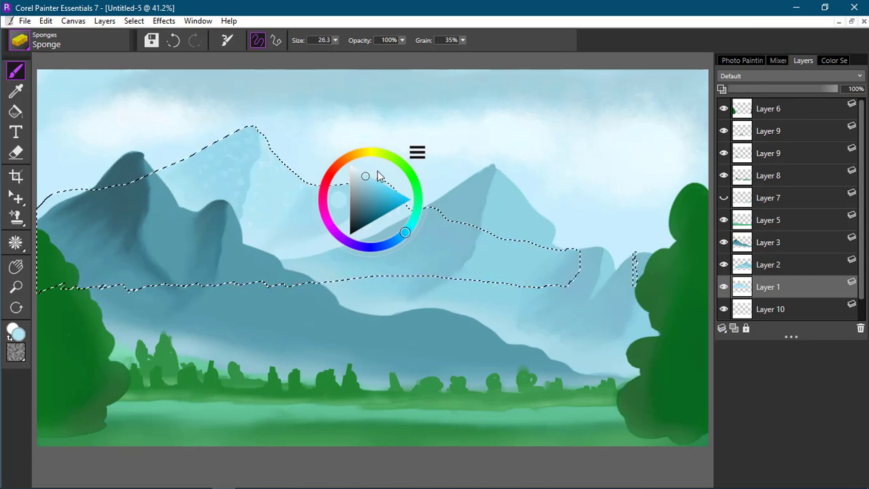
Sponge paler blue texture over the lit slopes of the distant peaks, and choose a slightly deeper light blue for further texture.
{"action": "left_click_drag", "start_coordinate": [378, 174], "coordinate": [542, 190]}
{"action": "left_click", "coordinate": [528, 188]}
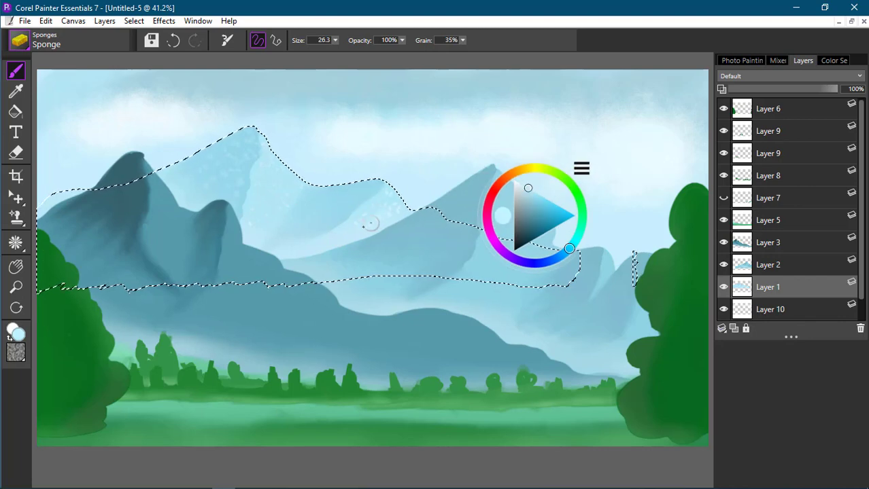
{"action": "left_click_drag", "start_coordinate": [369, 223], "coordinate": [393, 195]}
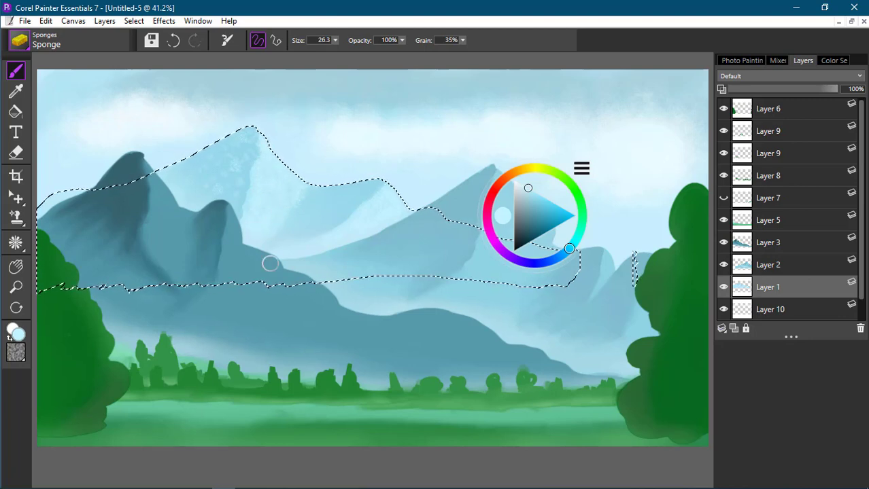
{"action": "left_click_drag", "start_coordinate": [520, 198], "coordinate": [532, 194]}
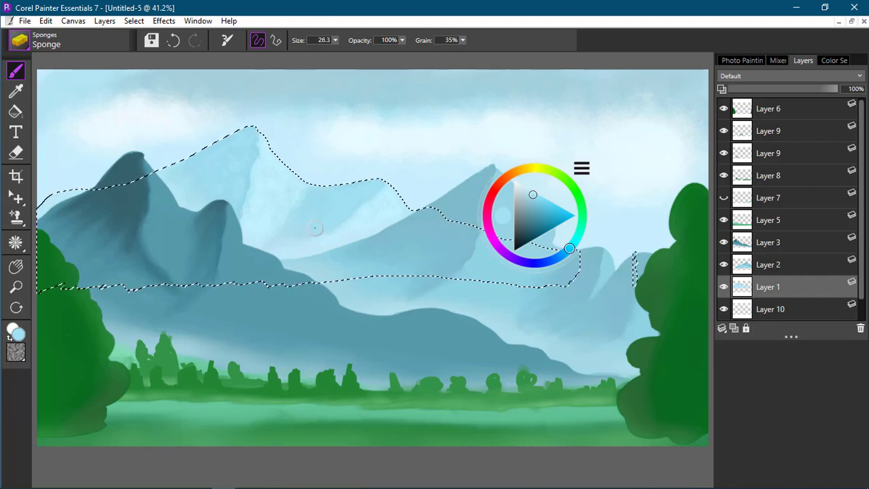
Select the content of Layer 2 and sponge light blue texture over the middle mountain's lit slope, at sizes 26.3, 68.3 and 24.4.
{"action": "left_click_drag", "start_coordinate": [552, 192], "coordinate": [588, 141]}
{"action": "right_click", "coordinate": [796, 264]}
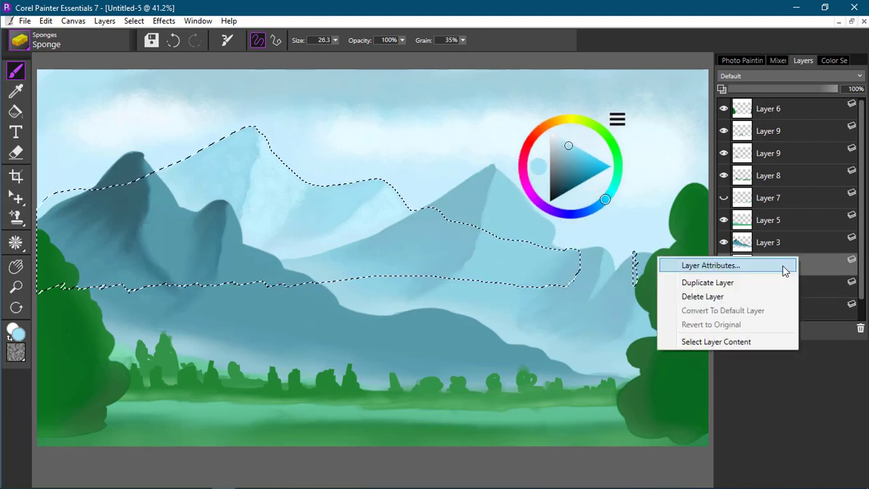
{"action": "left_click", "coordinate": [741, 342]}
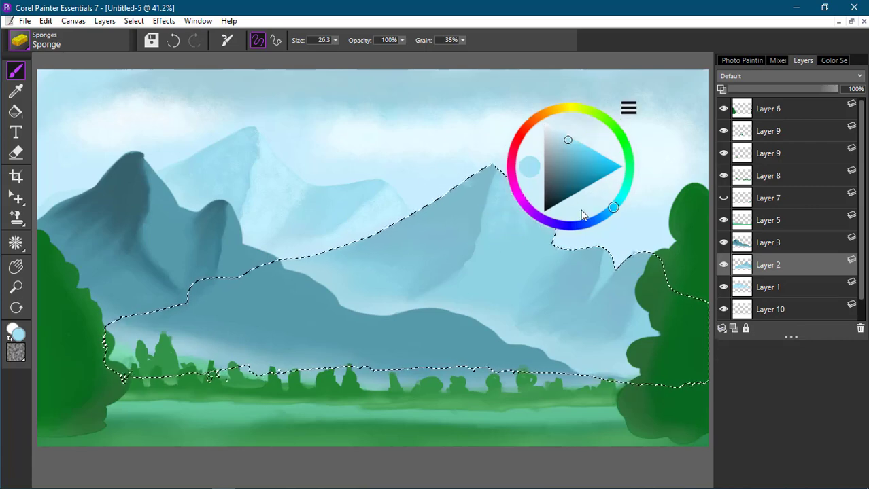
{"action": "left_click_drag", "start_coordinate": [581, 215], "coordinate": [363, 210]}
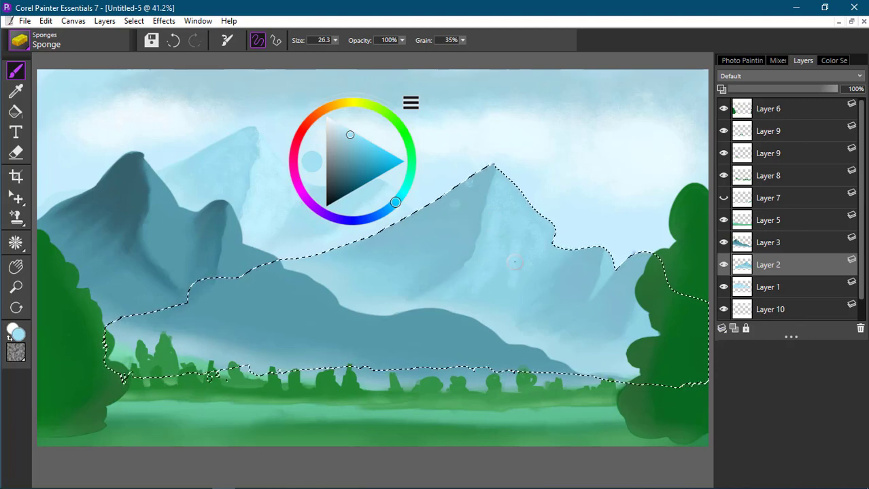
{"action": "mouse_move", "coordinate": [515, 262]}
{"action": "left_mouse_down"}
{"action": "mouse_move", "coordinate": [505, 192]}
{"action": "mouse_move", "coordinate": [503, 229]}
{"action": "mouse_move", "coordinate": [529, 221]}
{"action": "mouse_move", "coordinate": [491, 203]}
{"action": "mouse_move", "coordinate": [497, 225]}
{"action": "mouse_move", "coordinate": [540, 231]}
{"action": "left_mouse_up"}
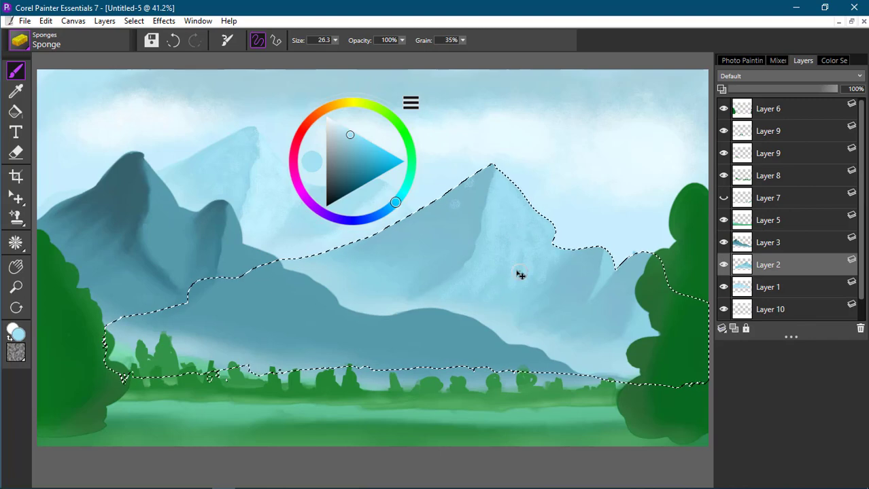
{"action": "left_click_drag", "start_coordinate": [520, 275], "coordinate": [535, 274]}
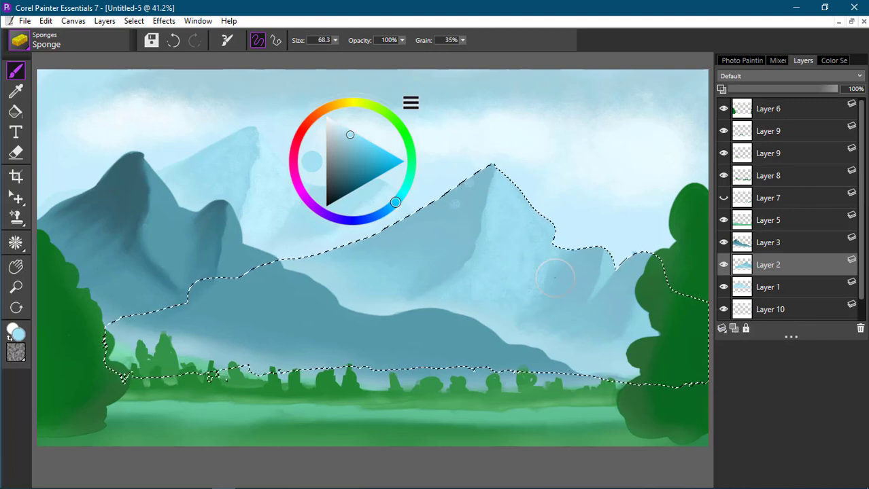
{"action": "left_click_drag", "start_coordinate": [585, 285], "coordinate": [598, 287]}
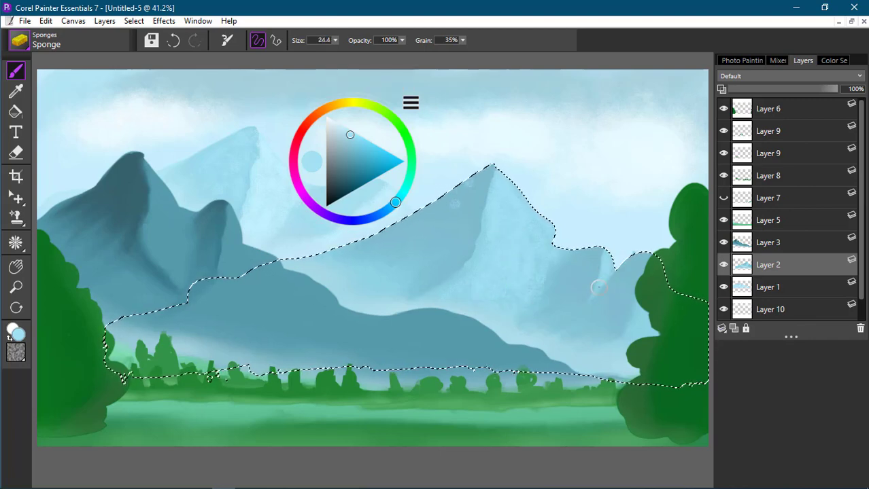
Sponge a slightly deeper light blue over the middle mountains' shaded faces at size 70.4, lowering the opacity to 46%.
{"action": "left_click", "coordinate": [344, 146]}
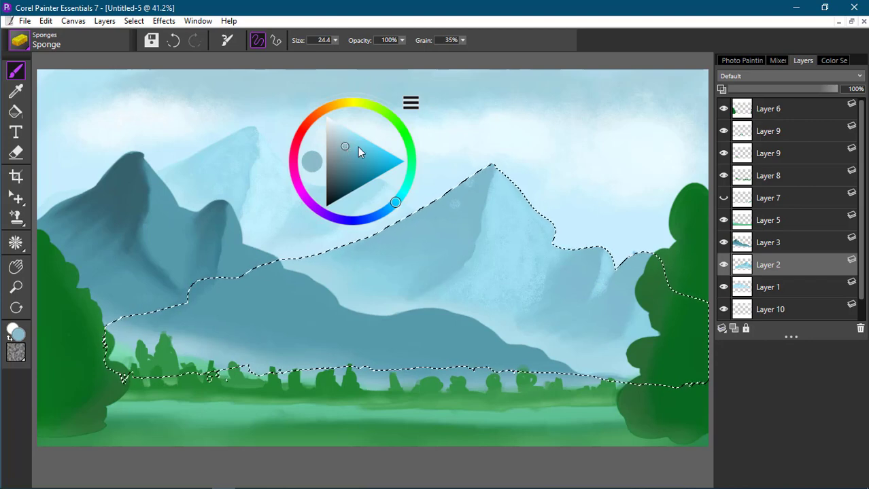
{"action": "left_click", "coordinate": [352, 138]}
{"action": "left_click_drag", "start_coordinate": [462, 202], "coordinate": [472, 202]}
{"action": "left_click_drag", "start_coordinate": [468, 182], "coordinate": [450, 241]}
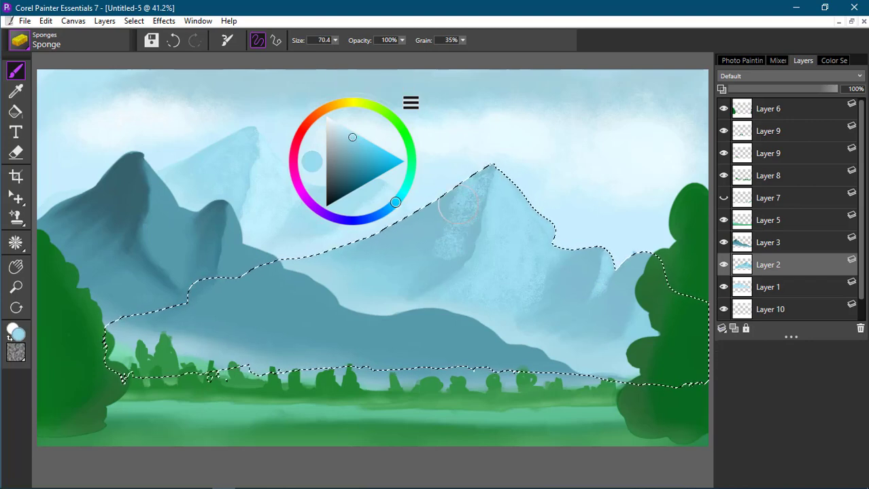
{"action": "left_click", "coordinate": [402, 41]}
{"action": "left_click", "coordinate": [399, 54]}
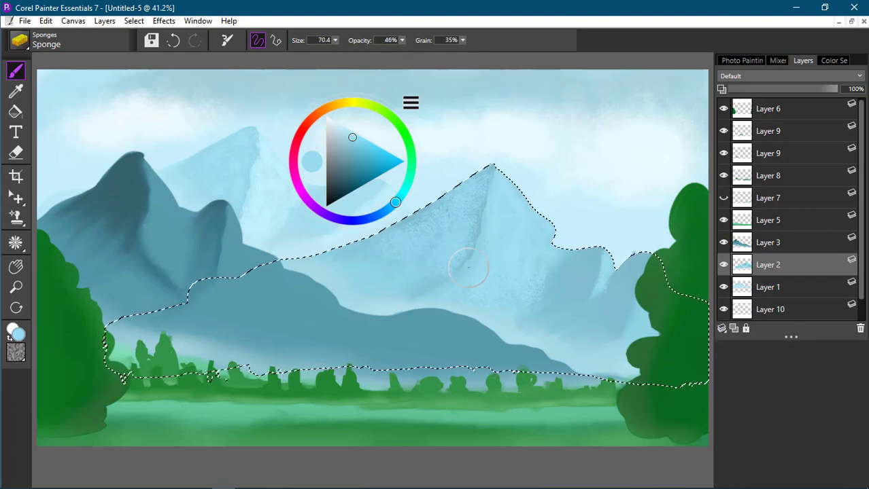
{"action": "mouse_move", "coordinate": [580, 294]}
{"action": "left_mouse_down"}
{"action": "mouse_move", "coordinate": [555, 306]}
{"action": "mouse_move", "coordinate": [599, 285]}
{"action": "mouse_move", "coordinate": [626, 295]}
{"action": "mouse_move", "coordinate": [565, 281]}
{"action": "left_mouse_up"}
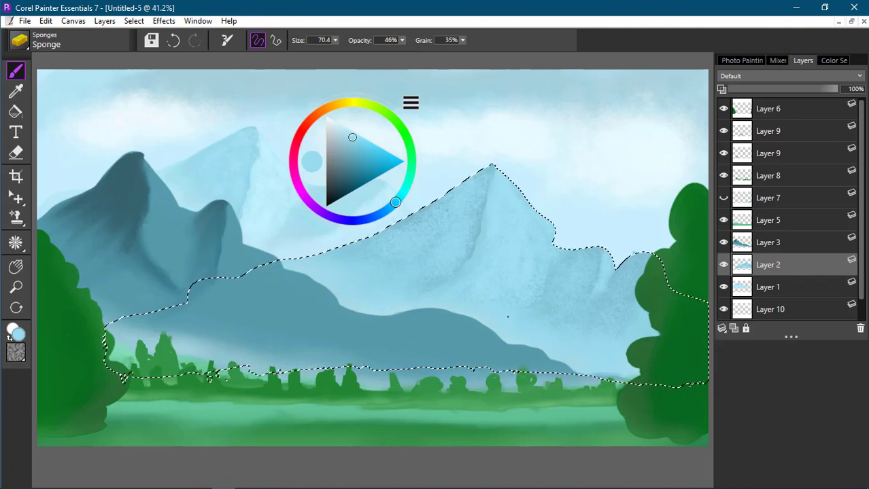
Select the content of Layer 3 and sponge a brighter blue over the front mountain's lit slopes and foothills at 40% opacity.
{"action": "right_click", "coordinate": [205, 263]}
{"action": "left_click", "coordinate": [206, 242]}
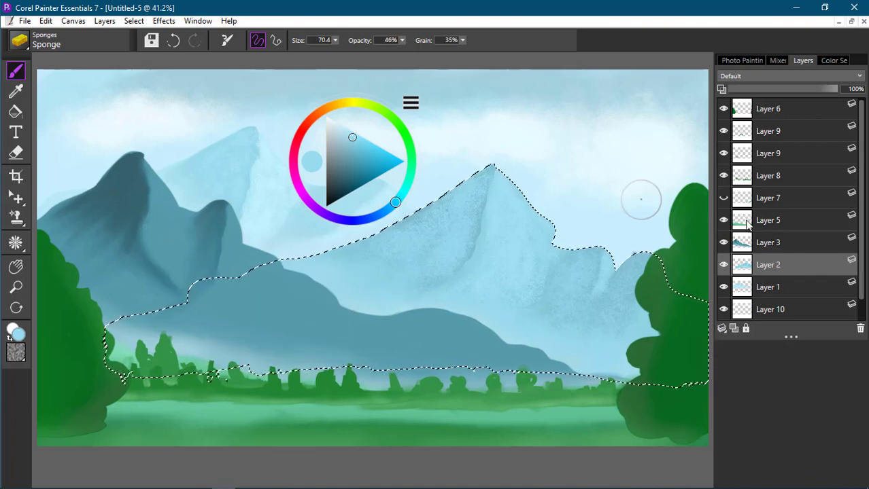
{"action": "right_click", "coordinate": [780, 245]}
{"action": "left_click", "coordinate": [720, 331]}
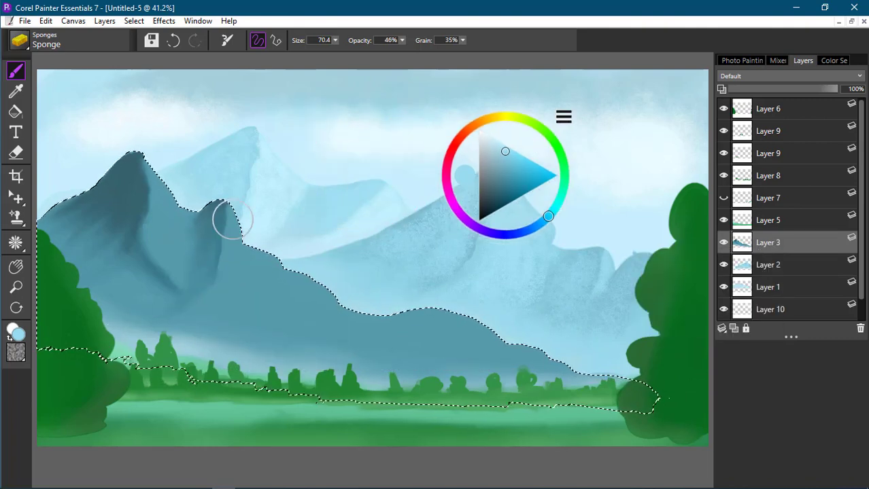
{"action": "left_click", "coordinate": [402, 40]}
{"action": "left_click_drag", "start_coordinate": [398, 53], "coordinate": [389, 53]}
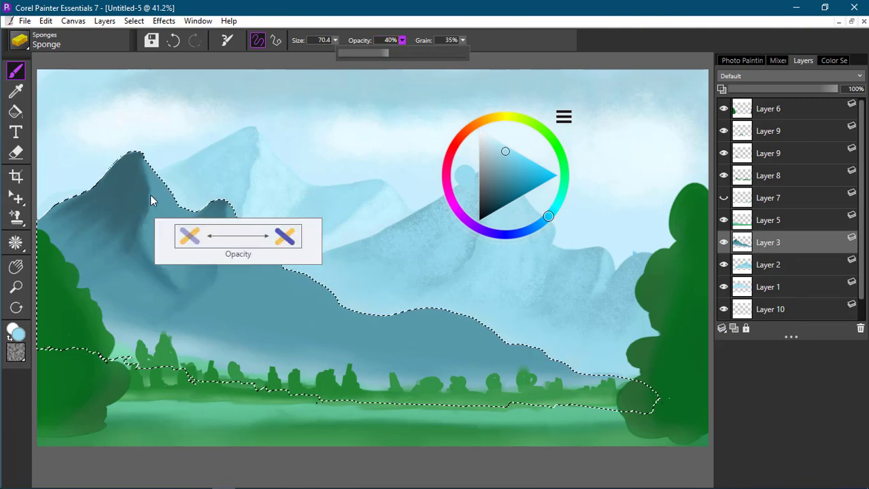
{"action": "left_click", "coordinate": [516, 158]}
{"action": "mouse_move", "coordinate": [170, 183]}
{"action": "left_mouse_down"}
{"action": "mouse_move", "coordinate": [163, 224]}
{"action": "mouse_move", "coordinate": [174, 238]}
{"action": "mouse_move", "coordinate": [159, 256]}
{"action": "mouse_move", "coordinate": [188, 279]}
{"action": "mouse_move", "coordinate": [235, 269]}
{"action": "mouse_move", "coordinate": [226, 229]}
{"action": "mouse_move", "coordinate": [241, 268]}
{"action": "mouse_move", "coordinate": [251, 253]}
{"action": "mouse_move", "coordinate": [238, 297]}
{"action": "mouse_move", "coordinate": [263, 276]}
{"action": "mouse_move", "coordinate": [297, 298]}
{"action": "mouse_move", "coordinate": [238, 290]}
{"action": "mouse_move", "coordinate": [311, 289]}
{"action": "mouse_move", "coordinate": [336, 322]}
{"action": "mouse_move", "coordinate": [450, 325]}
{"action": "mouse_move", "coordinate": [586, 389]}
{"action": "mouse_move", "coordinate": [359, 359]}
{"action": "mouse_move", "coordinate": [390, 376]}
{"action": "mouse_move", "coordinate": [550, 389]}
{"action": "left_mouse_up"}
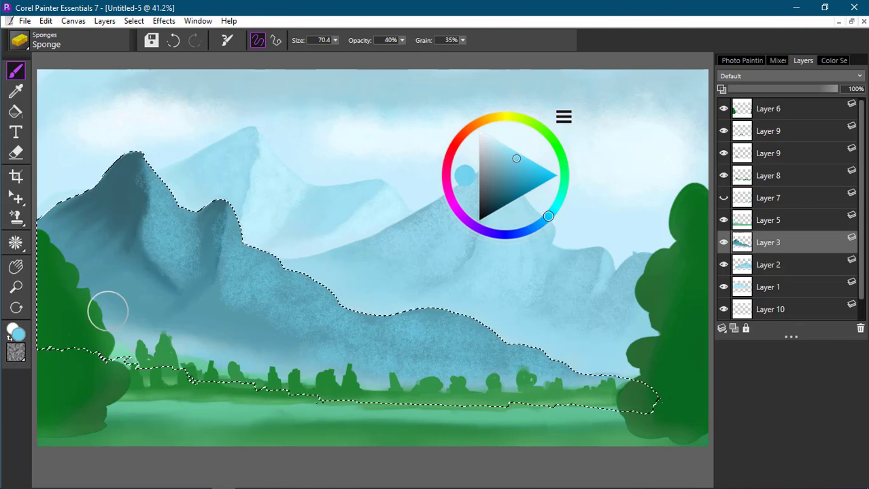
Choose a darker grayish blue, sponge it over the front mountain's shaded face and base, and move the color wheel off the canvas.
{"action": "left_click", "coordinate": [502, 171]}
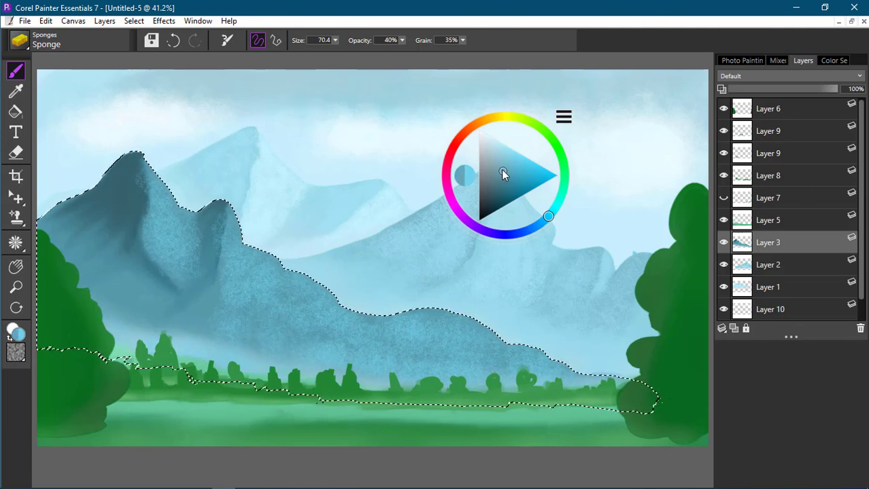
{"action": "left_click", "coordinate": [507, 179]}
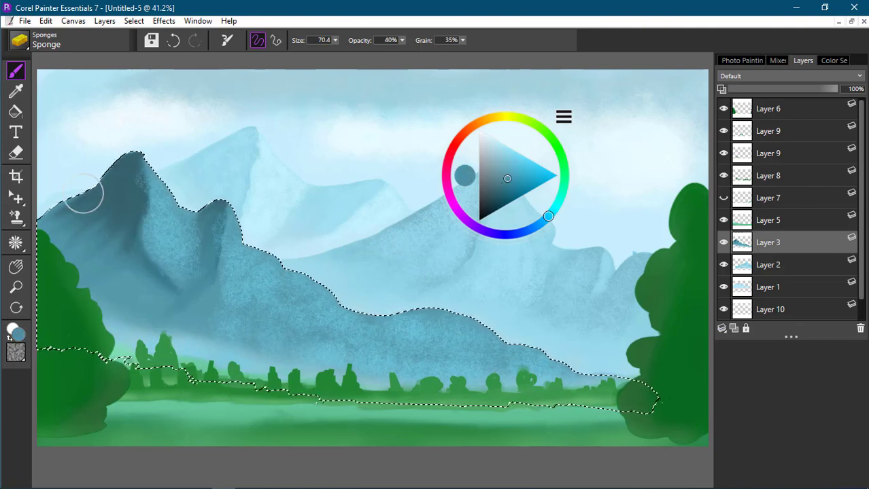
{"action": "mouse_move", "coordinate": [137, 170]}
{"action": "left_mouse_down"}
{"action": "mouse_move", "coordinate": [134, 245]}
{"action": "mouse_move", "coordinate": [119, 176]}
{"action": "mouse_move", "coordinate": [110, 195]}
{"action": "left_mouse_up"}
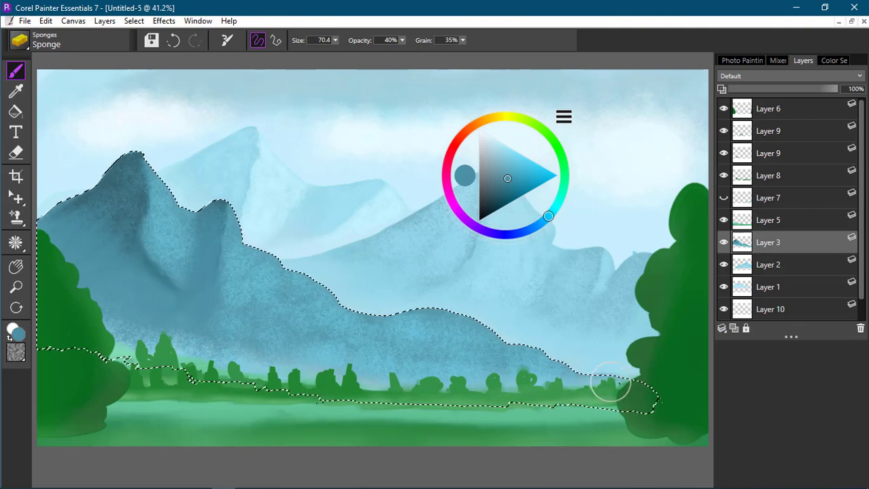
{"action": "left_click_drag", "start_coordinate": [515, 194], "coordinate": [785, 383]}
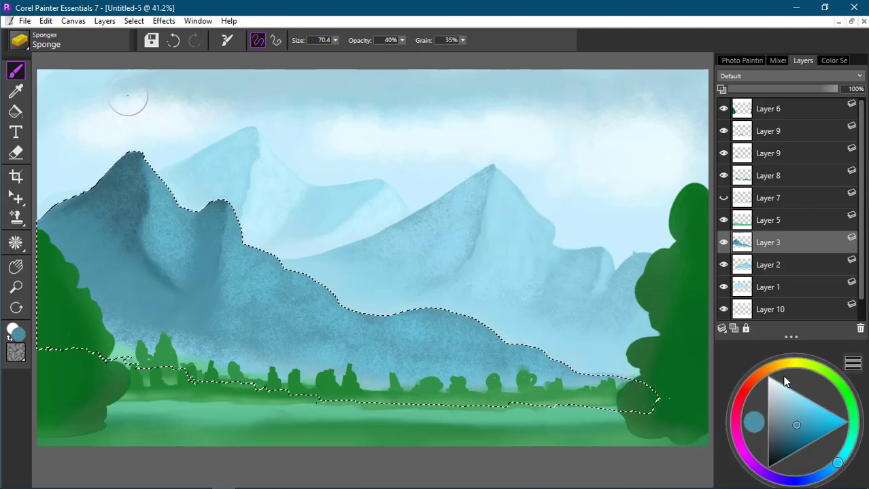
Select the content of Layer 5 and sponge bright yellow-green texture across the meadow's light strip and the slope beside the left foliage.
{"action": "left_click_drag", "start_coordinate": [811, 429], "coordinate": [793, 451]}
{"action": "left_click_drag", "start_coordinate": [835, 380], "coordinate": [813, 365]}
{"action": "left_click", "coordinate": [799, 422]}
{"action": "left_click_drag", "start_coordinate": [801, 424], "coordinate": [814, 431]}
{"action": "left_click", "coordinate": [824, 371]}
{"action": "left_click", "coordinate": [823, 431]}
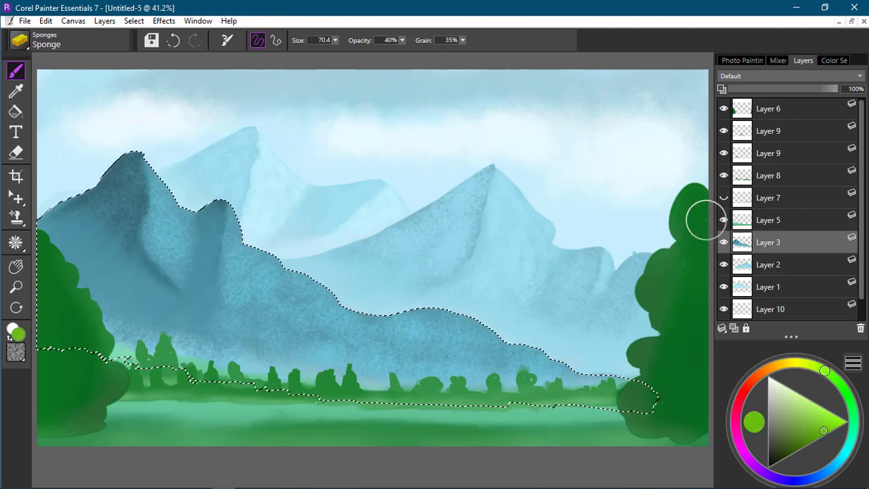
{"action": "left_click", "coordinate": [780, 219]}
{"action": "right_click", "coordinate": [781, 218]}
{"action": "left_click", "coordinate": [707, 302]}
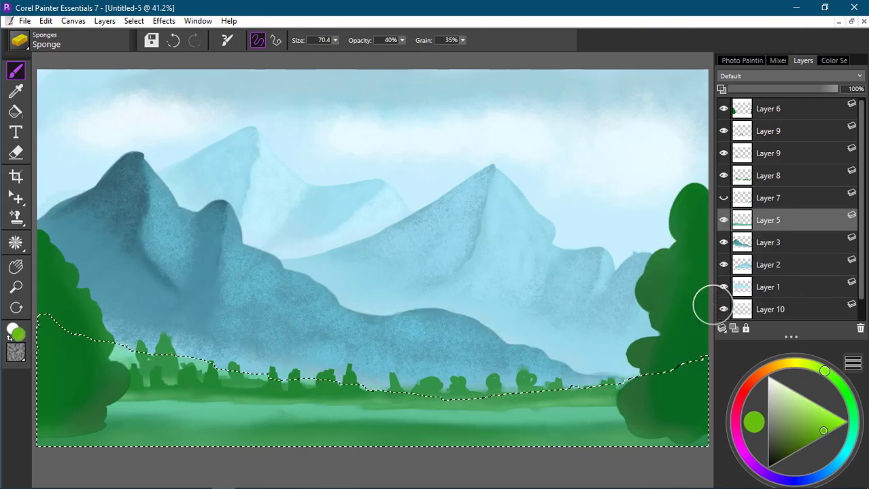
{"action": "left_click_drag", "start_coordinate": [127, 395], "coordinate": [170, 411]}
{"action": "left_click_drag", "start_coordinate": [228, 421], "coordinate": [319, 412]}
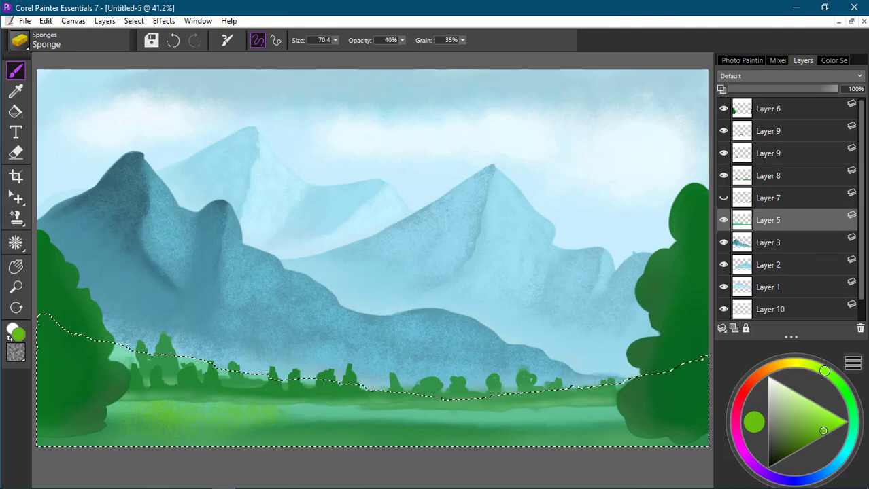
{"action": "left_click_drag", "start_coordinate": [122, 356], "coordinate": [183, 374]}
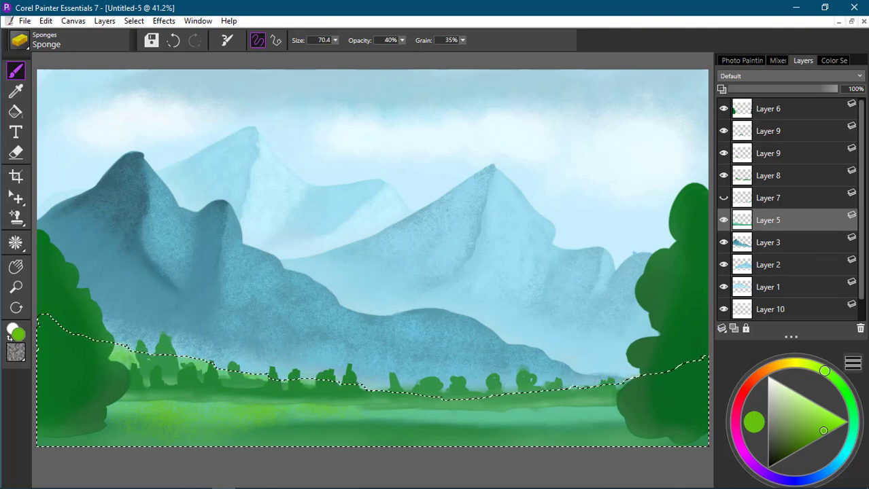
{"action": "mouse_move", "coordinate": [350, 398]}
{"action": "left_mouse_down"}
{"action": "mouse_move", "coordinate": [593, 403]}
{"action": "mouse_move", "coordinate": [408, 406]}
{"action": "left_mouse_up"}
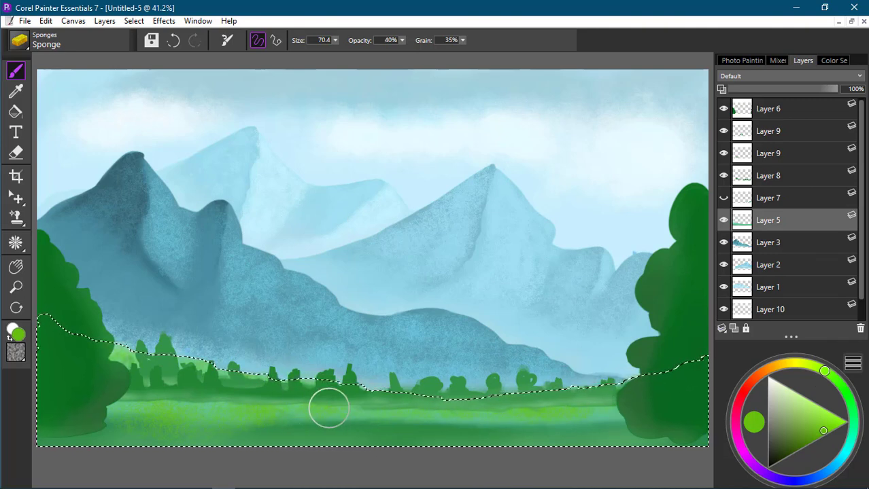
{"action": "left_click_drag", "start_coordinate": [299, 411], "coordinate": [116, 422]}
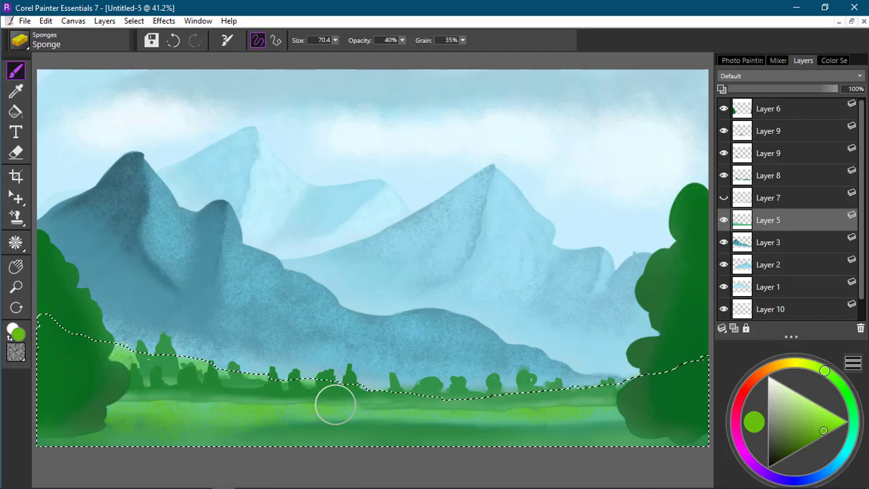
Choose a darker, purer green and sponge it over the foreground and shaded bands of the meadow.
{"action": "left_click", "coordinate": [810, 429]}
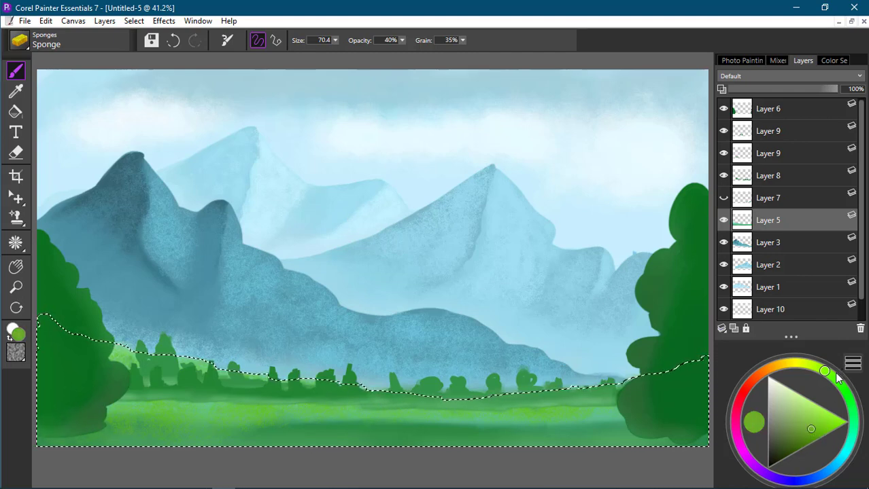
{"action": "left_click", "coordinate": [837, 381]}
{"action": "left_click", "coordinate": [802, 436]}
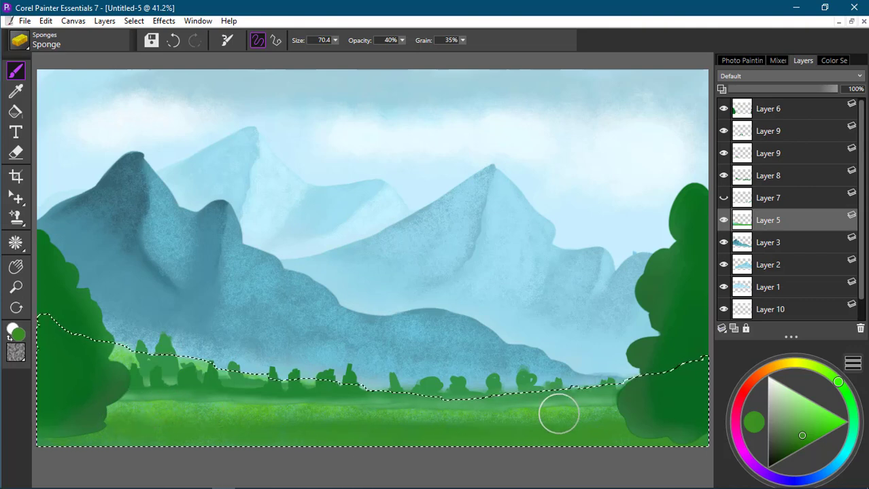
Delete the hidden, empty Layer 7.
{"action": "right_click", "coordinate": [750, 198]}
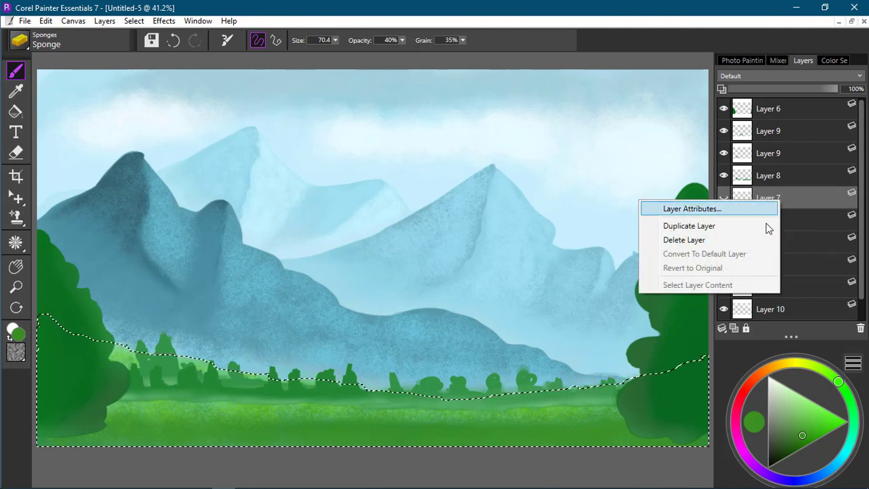
{"action": "left_click", "coordinate": [750, 201]}
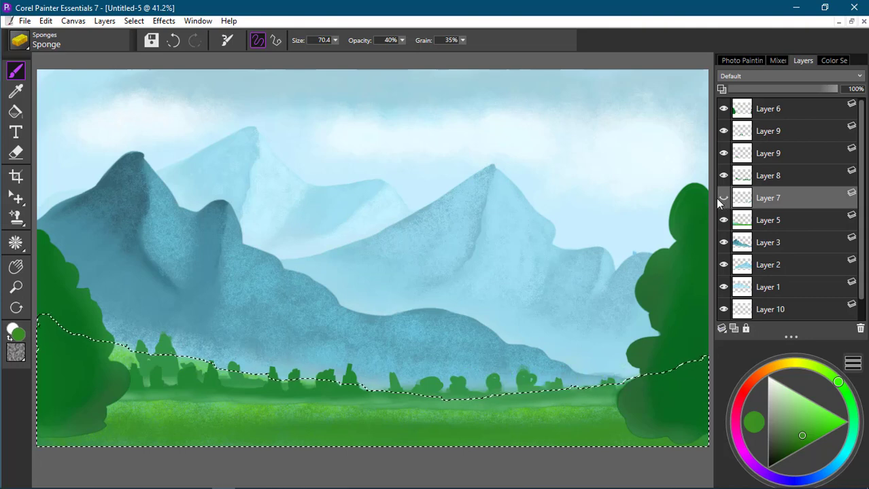
{"action": "left_click", "coordinate": [723, 199]}
{"action": "left_click", "coordinate": [860, 329]}
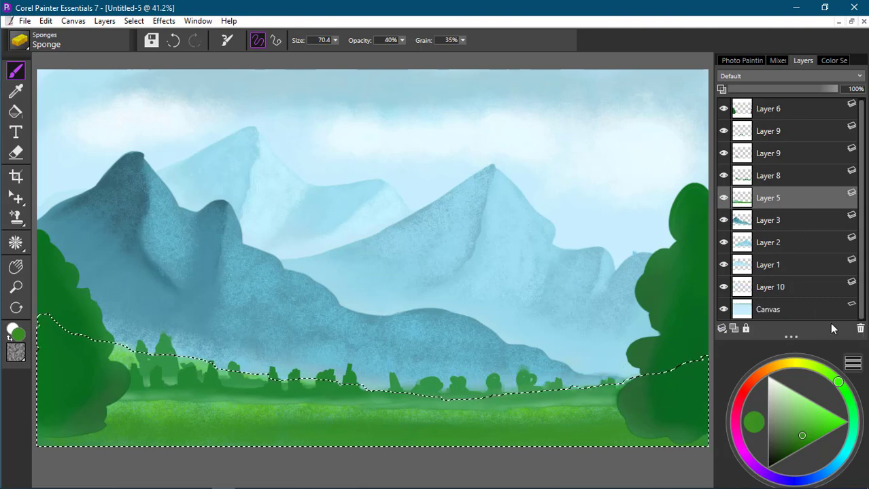
Select the content of Layer 8 and sponge light yellow-green highlights on its distant trees at brush size 13.7.
{"action": "right_click", "coordinate": [789, 176]}
{"action": "left_click", "coordinate": [721, 260]}
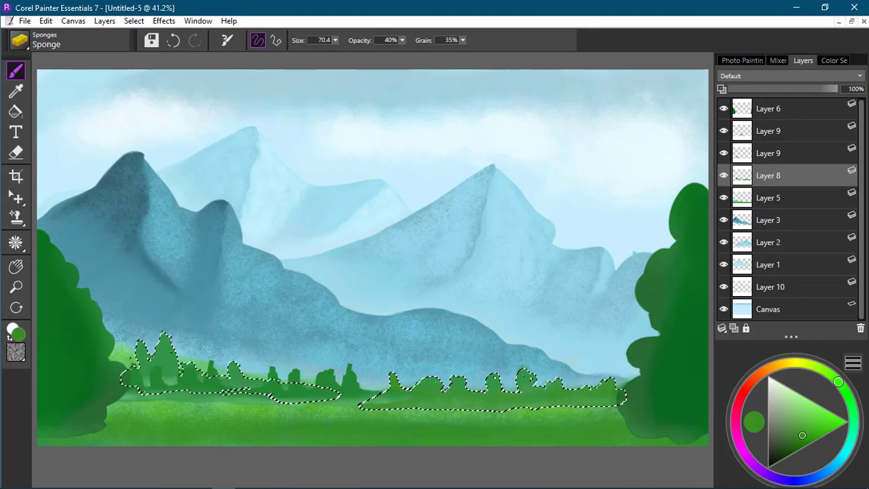
{"action": "mouse_move", "coordinate": [814, 427]}
{"action": "left_mouse_down"}
{"action": "mouse_move", "coordinate": [808, 402]}
{"action": "mouse_move", "coordinate": [818, 418]}
{"action": "left_mouse_up"}
{"action": "left_click", "coordinate": [812, 365]}
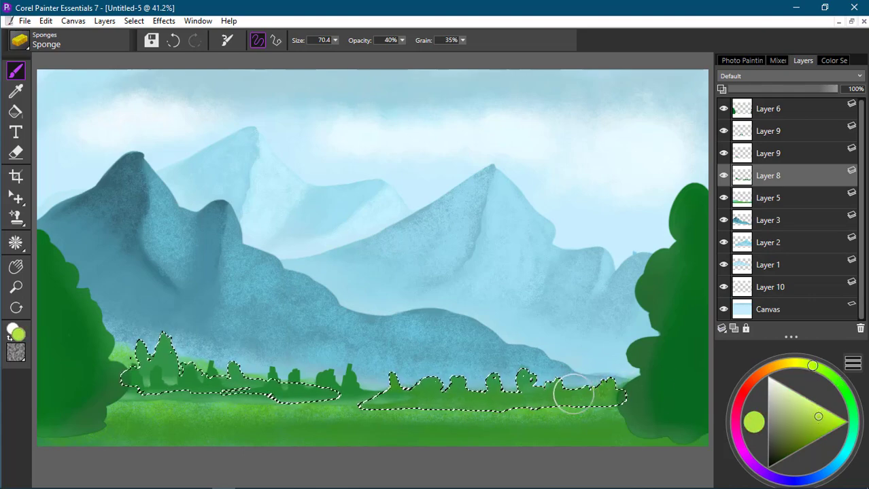
{"action": "left_click_drag", "start_coordinate": [539, 398], "coordinate": [537, 396], "text": "ctrl+alt"}
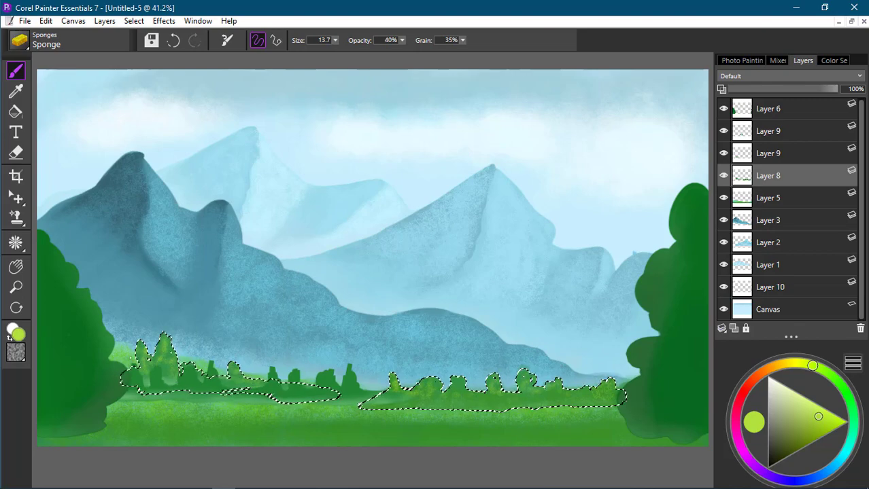
Choose a darker green and sponge it over the lower trees and ground of Layer 8 at size 39.1.
{"action": "left_click", "coordinate": [805, 437]}
{"action": "left_click", "coordinate": [832, 430]}
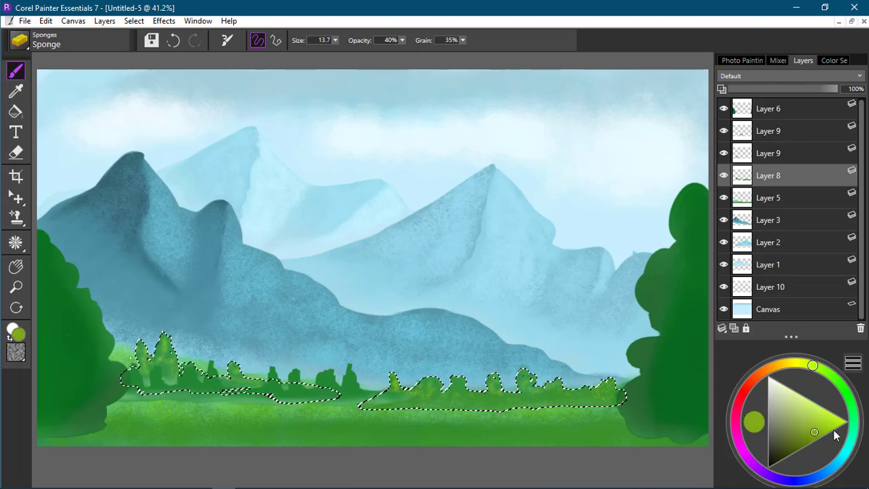
{"action": "left_click", "coordinate": [834, 378]}
{"action": "left_click", "coordinate": [806, 439]}
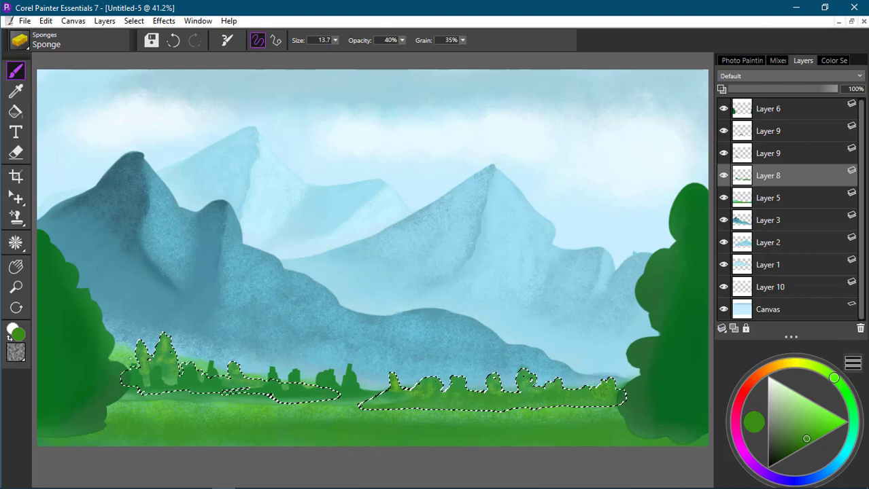
{"action": "left_click_drag", "start_coordinate": [179, 380], "coordinate": [173, 378]}
Select the content of the lower Layer 9 and sponge green, followed by light yellow-green, over its left tree group.
{"action": "right_click", "coordinate": [781, 153]}
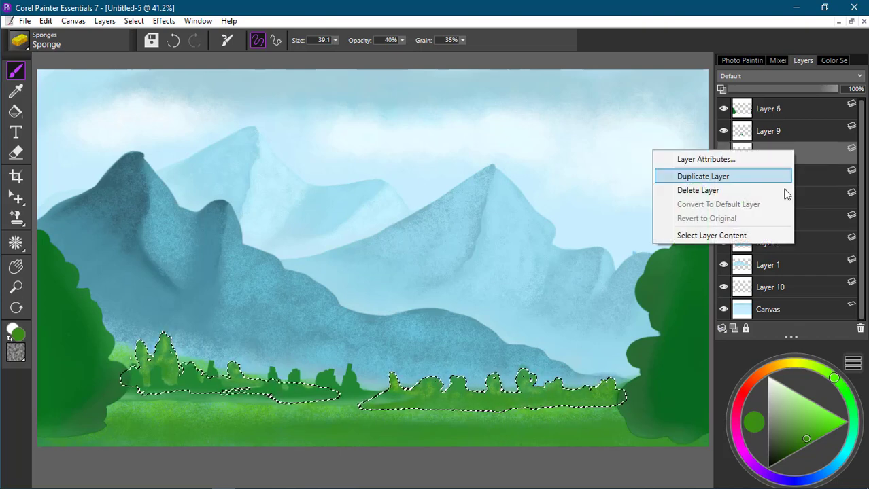
{"action": "left_click", "coordinate": [738, 238]}
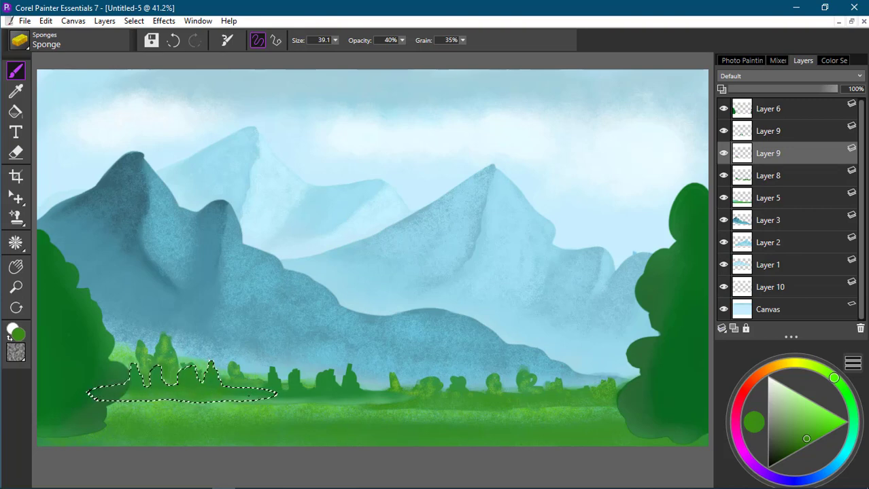
{"action": "left_click", "coordinate": [814, 408]}
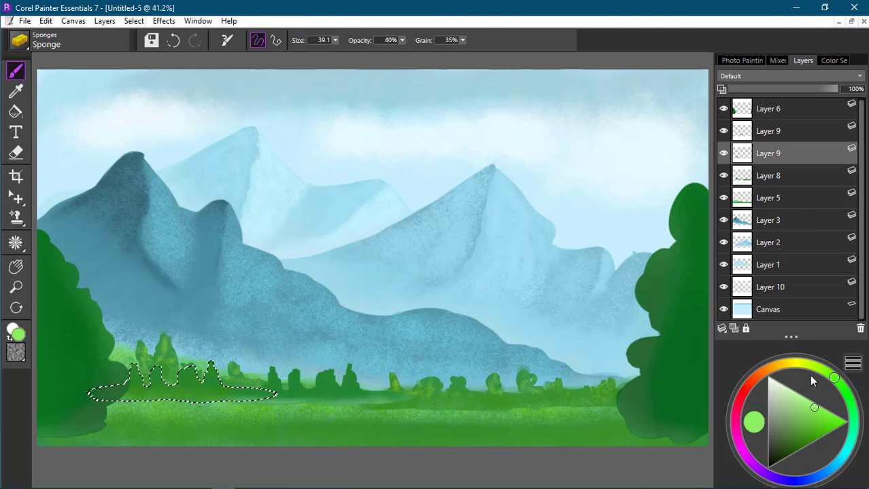
{"action": "left_click", "coordinate": [822, 370]}
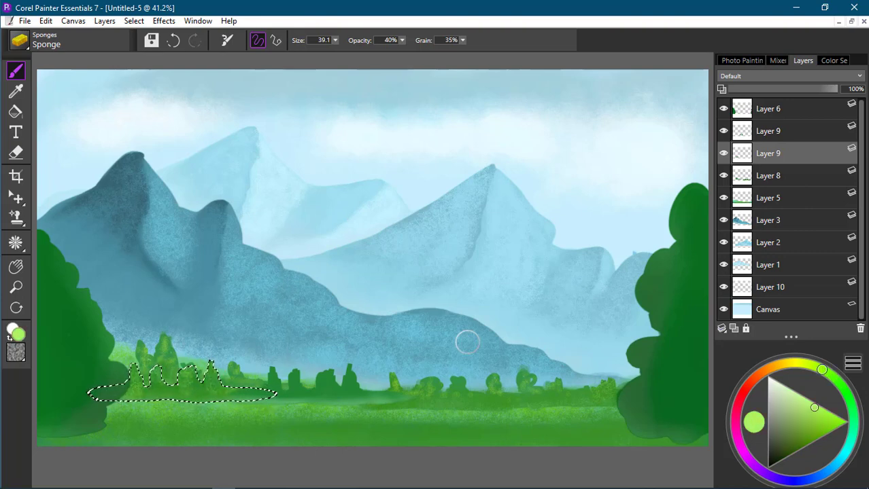
Select the content of the upper Layer 9 and sponge light yellow-green on its trees and medium green over their ground.
{"action": "left_click", "coordinate": [789, 133]}
{"action": "right_click", "coordinate": [789, 133]}
{"action": "left_click", "coordinate": [716, 220]}
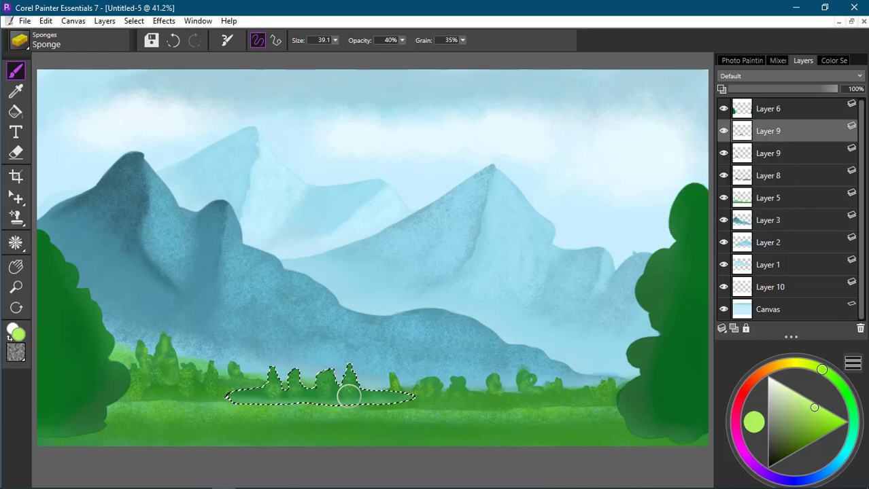
{"action": "left_click", "coordinate": [844, 390]}
{"action": "left_click", "coordinate": [789, 445]}
{"action": "left_click", "coordinate": [803, 433]}
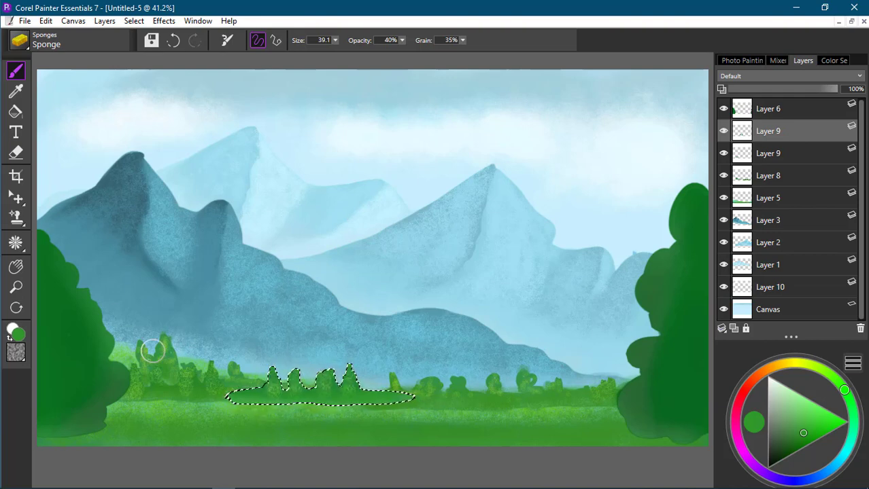
Select the content of Layer 6 and sponge medium green texture over the foliage on both sides.
{"action": "right_click", "coordinate": [780, 110]}
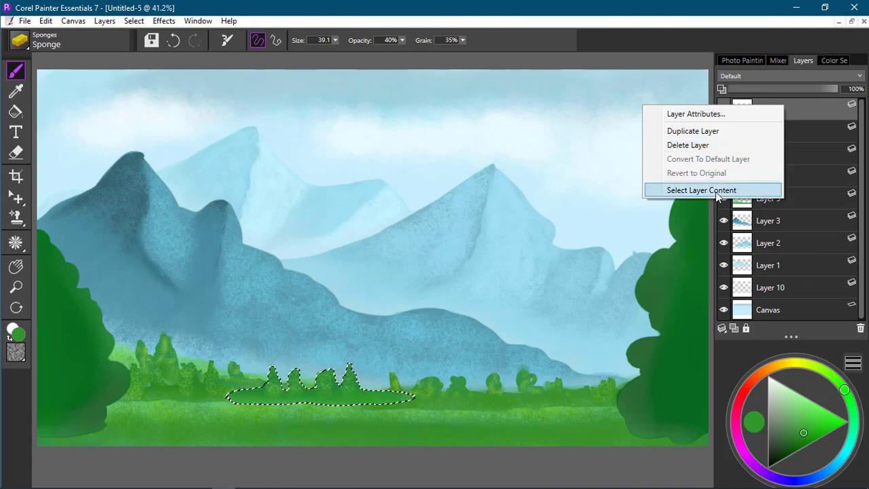
{"action": "left_click", "coordinate": [700, 188]}
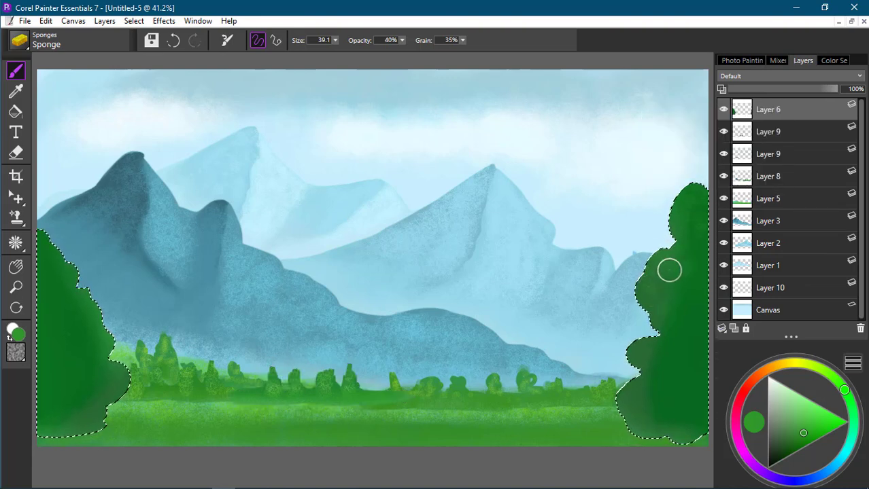
{"action": "left_click", "coordinate": [628, 401]}
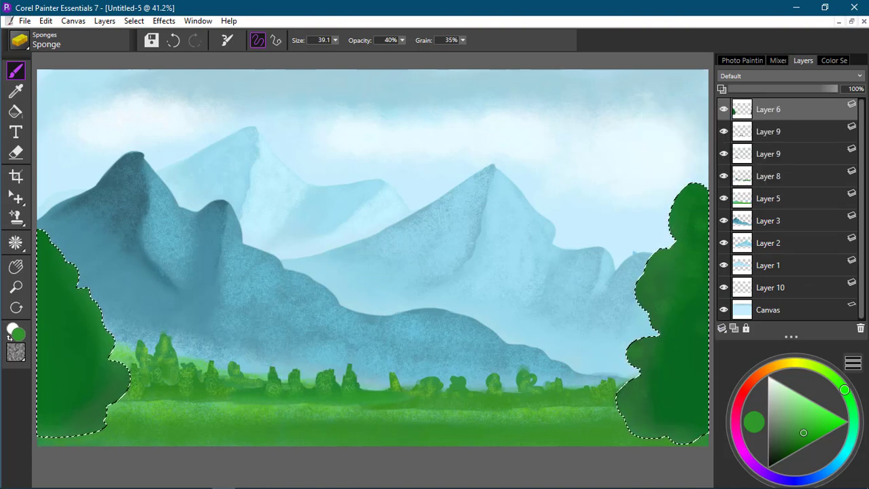
{"action": "left_click", "coordinate": [683, 406]}
{"action": "left_click", "coordinate": [663, 368]}
{"action": "left_click", "coordinate": [691, 302]}
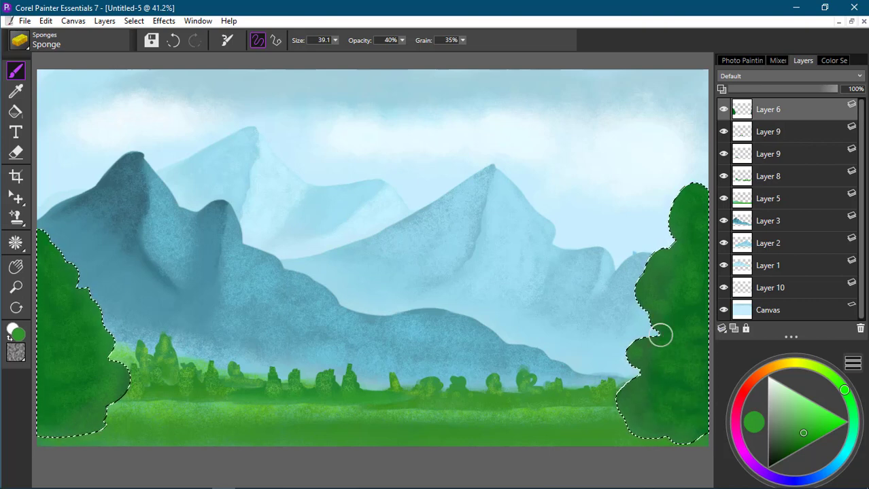
Choose a pale yellow-green, dab leafy highlights over both side foliage masses, and clear the selection.
{"action": "left_click", "coordinate": [801, 403]}
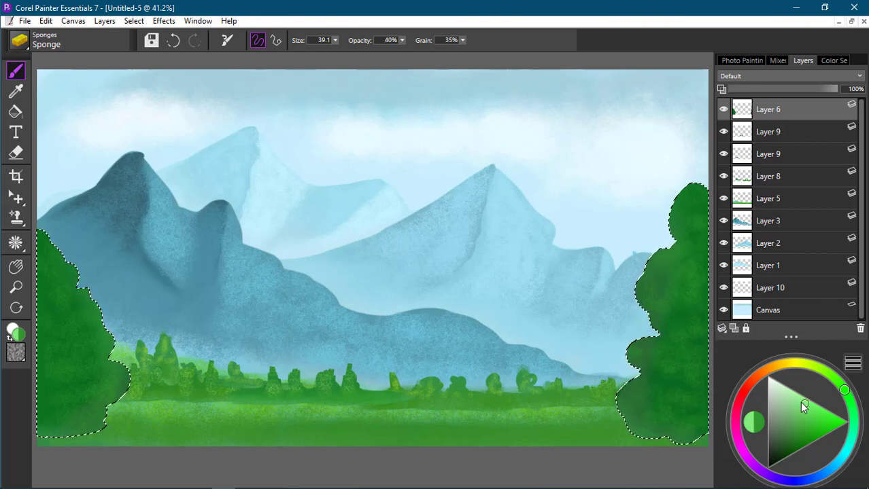
{"action": "left_click", "coordinate": [812, 365]}
{"action": "mouse_move", "coordinate": [695, 194]}
{"action": "left_mouse_down"}
{"action": "mouse_move", "coordinate": [672, 258]}
{"action": "mouse_move", "coordinate": [660, 265]}
{"action": "mouse_move", "coordinate": [670, 283]}
{"action": "mouse_move", "coordinate": [704, 286]}
{"action": "mouse_move", "coordinate": [660, 314]}
{"action": "mouse_move", "coordinate": [678, 344]}
{"action": "mouse_move", "coordinate": [651, 355]}
{"action": "mouse_move", "coordinate": [675, 371]}
{"action": "mouse_move", "coordinate": [619, 397]}
{"action": "mouse_move", "coordinate": [686, 427]}
{"action": "left_mouse_up"}
{"action": "mouse_move", "coordinate": [67, 239]}
{"action": "left_mouse_down"}
{"action": "mouse_move", "coordinate": [72, 299]}
{"action": "mouse_move", "coordinate": [55, 401]}
{"action": "mouse_move", "coordinate": [91, 423]}
{"action": "mouse_move", "coordinate": [100, 401]}
{"action": "left_mouse_up"}
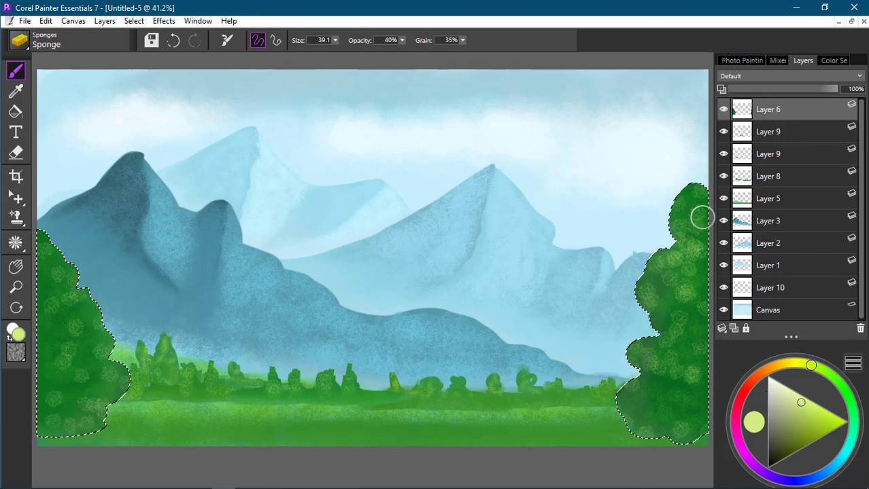
{"action": "key", "text": "ctrl+d"}
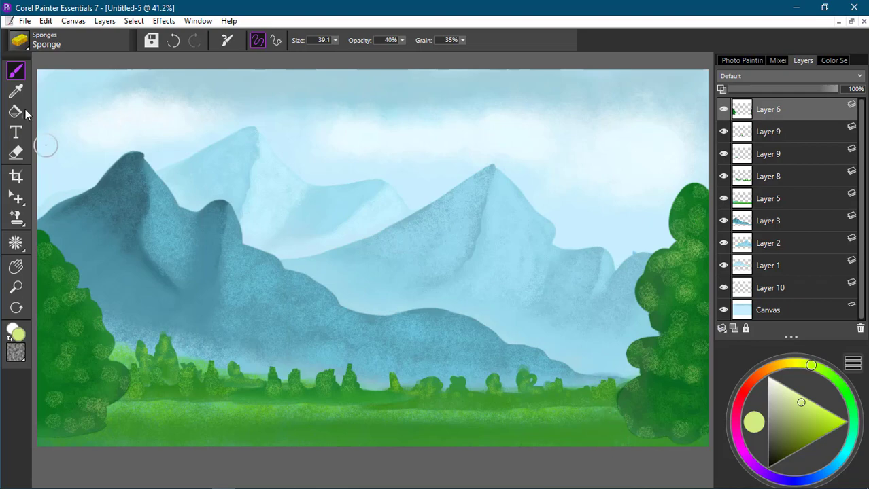
{"action": "left_click", "coordinate": [19, 44]}
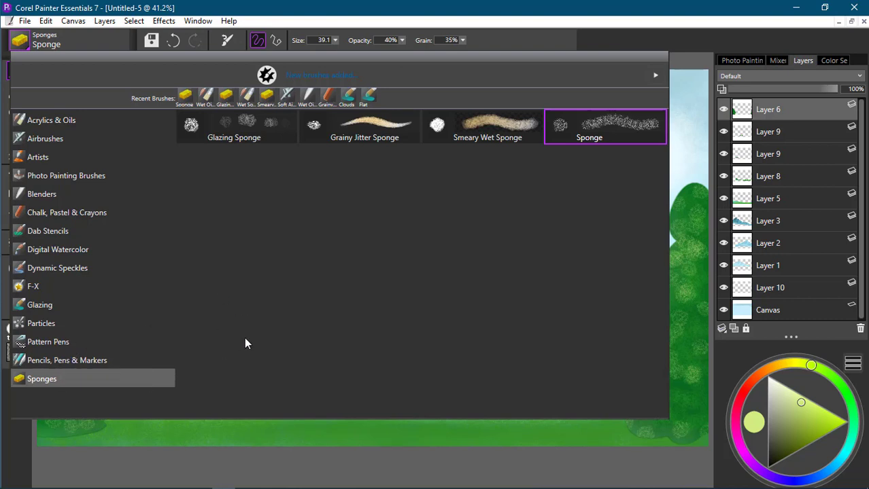
{"action": "left_click", "coordinate": [69, 365]}
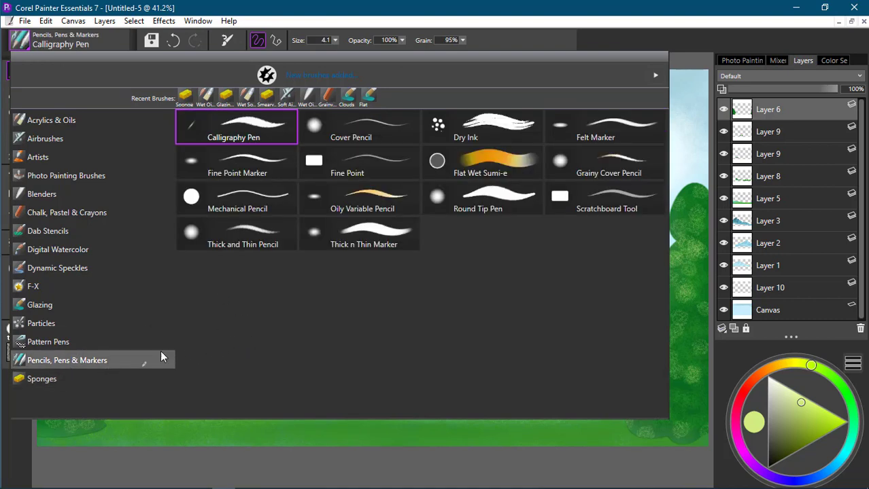
{"action": "left_click", "coordinate": [85, 379]}
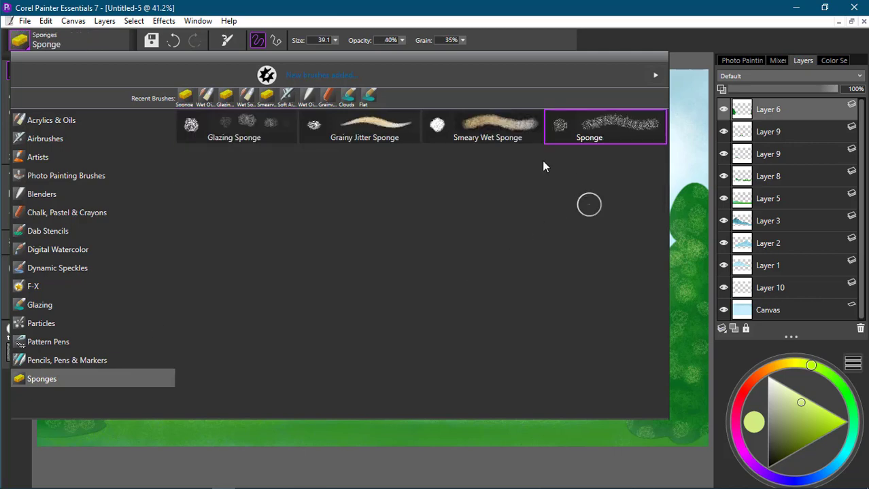
{"action": "left_click", "coordinate": [597, 137]}
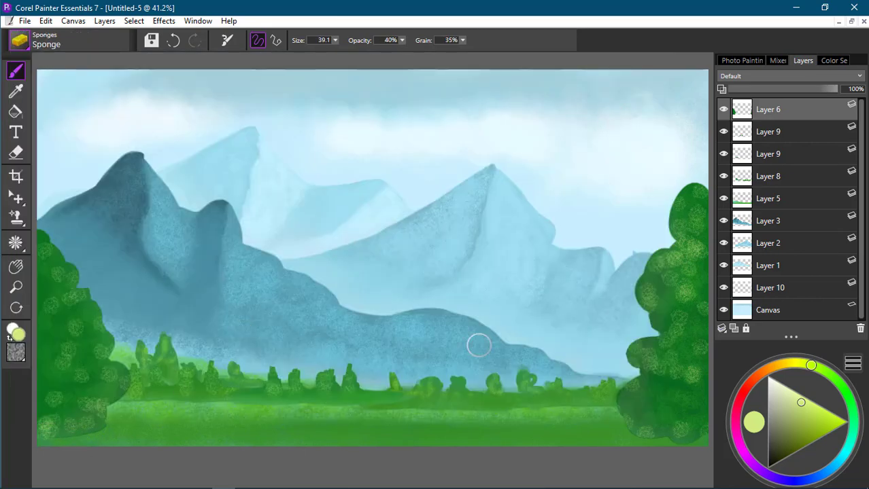
Choose a dark green and sponge shadow texture around the base of the right foliage.
{"action": "left_click", "coordinate": [841, 387]}
{"action": "left_click", "coordinate": [792, 450]}
{"action": "mouse_move", "coordinate": [683, 437]}
{"action": "left_mouse_down"}
{"action": "mouse_move", "coordinate": [701, 435]}
{"action": "mouse_move", "coordinate": [626, 421]}
{"action": "mouse_move", "coordinate": [618, 408]}
{"action": "mouse_move", "coordinate": [638, 405]}
{"action": "mouse_move", "coordinate": [660, 427]}
{"action": "mouse_move", "coordinate": [640, 432]}
{"action": "left_mouse_up"}
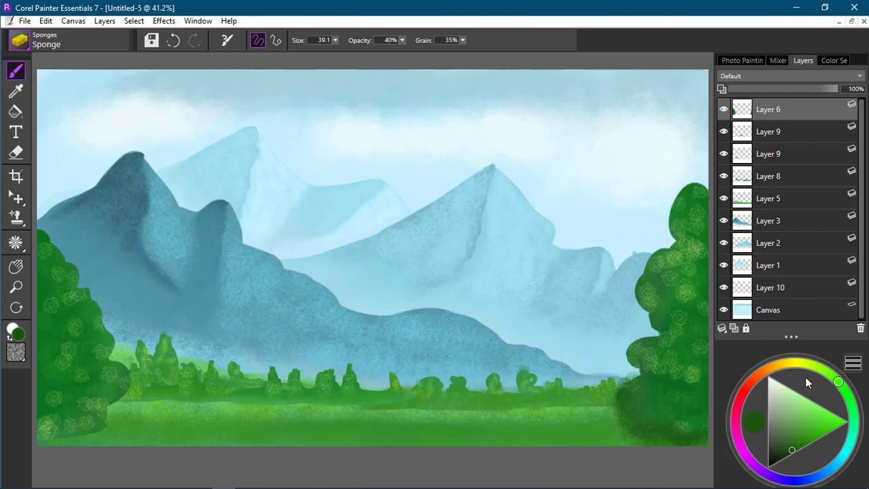
Choose a medium-dark, slightly bluish green as the sponge colour.
{"action": "left_click_drag", "start_coordinate": [805, 378], "coordinate": [730, 350]}
{"action": "left_click", "coordinate": [734, 400]}
{"action": "mouse_move", "coordinate": [742, 399]}
{"action": "left_mouse_down"}
{"action": "mouse_move", "coordinate": [731, 412]}
{"action": "mouse_move", "coordinate": [725, 400]}
{"action": "mouse_move", "coordinate": [748, 396]}
{"action": "mouse_move", "coordinate": [728, 415]}
{"action": "mouse_move", "coordinate": [740, 399]}
{"action": "left_mouse_up"}
{"action": "left_click_drag", "start_coordinate": [768, 365], "coordinate": [771, 385]}
{"action": "left_click", "coordinate": [718, 405]}
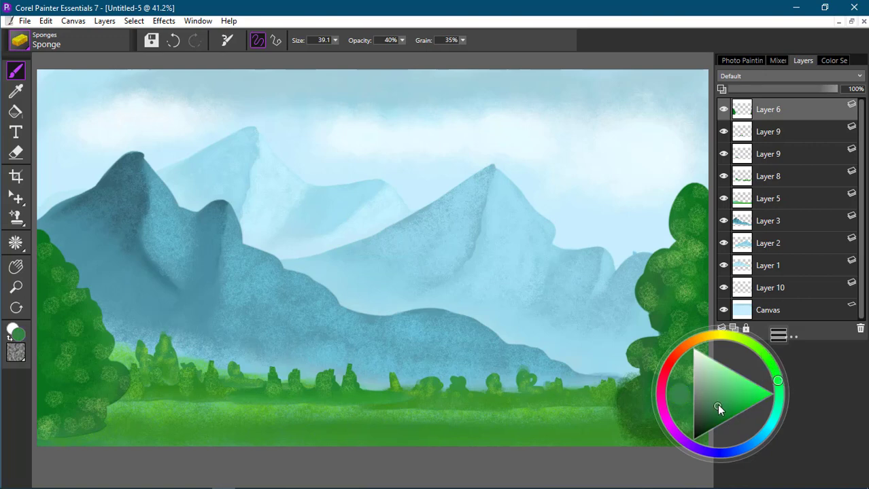
{"action": "left_click_drag", "start_coordinate": [718, 406], "coordinate": [722, 412]}
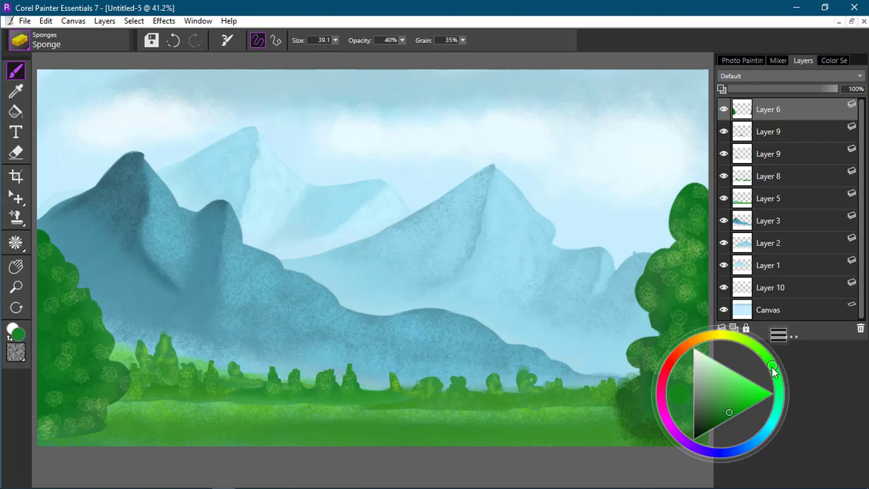
{"action": "mouse_move", "coordinate": [777, 378]}
{"action": "left_mouse_down"}
{"action": "mouse_move", "coordinate": [714, 414]}
{"action": "mouse_move", "coordinate": [710, 407]}
{"action": "mouse_move", "coordinate": [722, 417]}
{"action": "mouse_move", "coordinate": [733, 400]}
{"action": "mouse_move", "coordinate": [730, 412]}
{"action": "left_mouse_up"}
{"action": "left_click", "coordinate": [769, 393]}
{"action": "left_click_drag", "start_coordinate": [683, 373], "coordinate": [745, 375]}
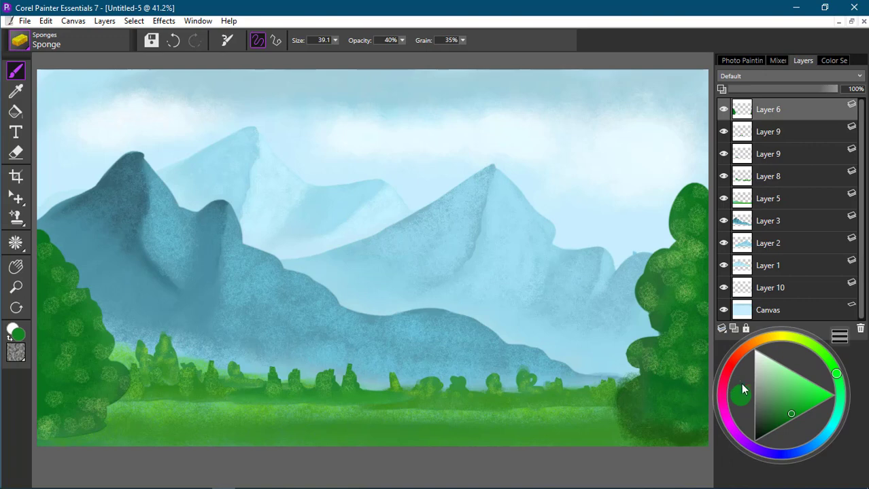
Enlarge the sponge to size 70.9 and stipple the green over the base, edges and top of the right foliage.
{"action": "key", "text": "bracketright"}
{"action": "key", "text": "bracketright"}
{"action": "key", "text": "bracketright"}
{"action": "mouse_move", "coordinate": [692, 432]}
{"action": "left_mouse_down"}
{"action": "mouse_move", "coordinate": [636, 378]}
{"action": "mouse_move", "coordinate": [654, 337]}
{"action": "left_mouse_up"}
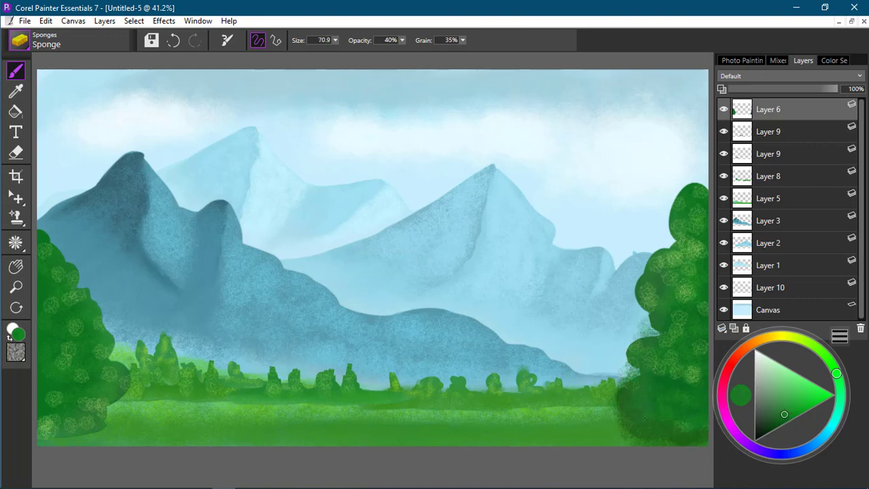
{"action": "left_click", "coordinate": [676, 436]}
{"action": "mouse_move", "coordinate": [685, 252]}
{"action": "left_mouse_down"}
{"action": "mouse_move", "coordinate": [666, 234]}
{"action": "mouse_move", "coordinate": [673, 202]}
{"action": "mouse_move", "coordinate": [665, 231]}
{"action": "mouse_move", "coordinate": [688, 246]}
{"action": "left_mouse_up"}
{"action": "left_click_drag", "start_coordinate": [685, 184], "coordinate": [699, 181]}
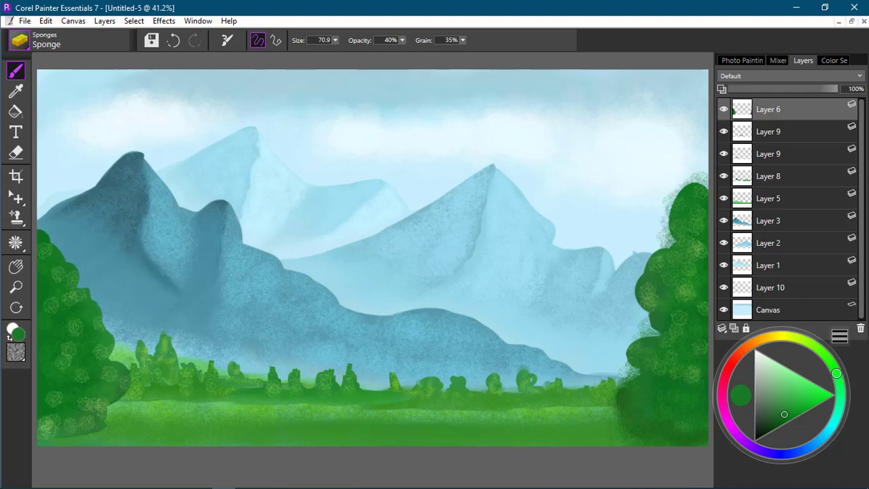
Sponge the same green over the left foliage, softening its base and outer edge.
{"action": "mouse_move", "coordinate": [90, 404]}
{"action": "left_mouse_down"}
{"action": "mouse_move", "coordinate": [99, 405]}
{"action": "mouse_move", "coordinate": [81, 425]}
{"action": "mouse_move", "coordinate": [92, 434]}
{"action": "left_mouse_up"}
{"action": "mouse_move", "coordinate": [113, 386]}
{"action": "left_mouse_down"}
{"action": "mouse_move", "coordinate": [123, 357]}
{"action": "mouse_move", "coordinate": [91, 424]}
{"action": "left_mouse_up"}
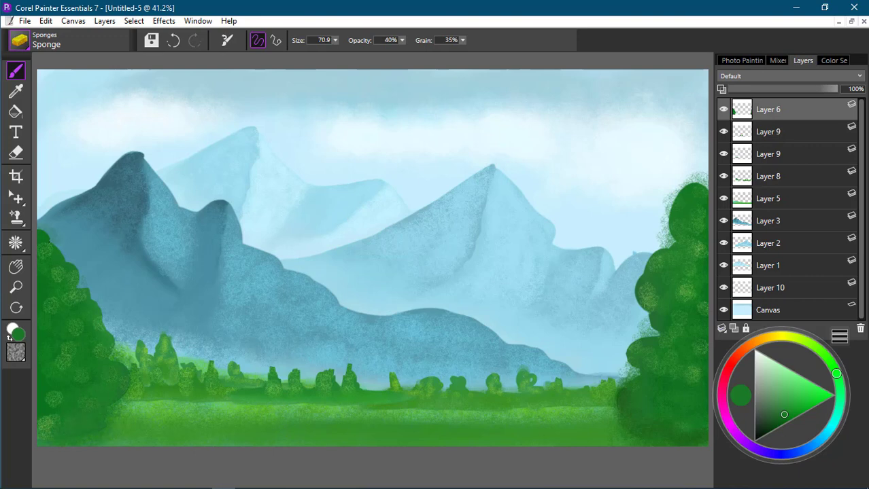
{"action": "mouse_move", "coordinate": [116, 316]}
{"action": "left_mouse_down"}
{"action": "mouse_move", "coordinate": [112, 343]}
{"action": "mouse_move", "coordinate": [106, 335]}
{"action": "left_mouse_up"}
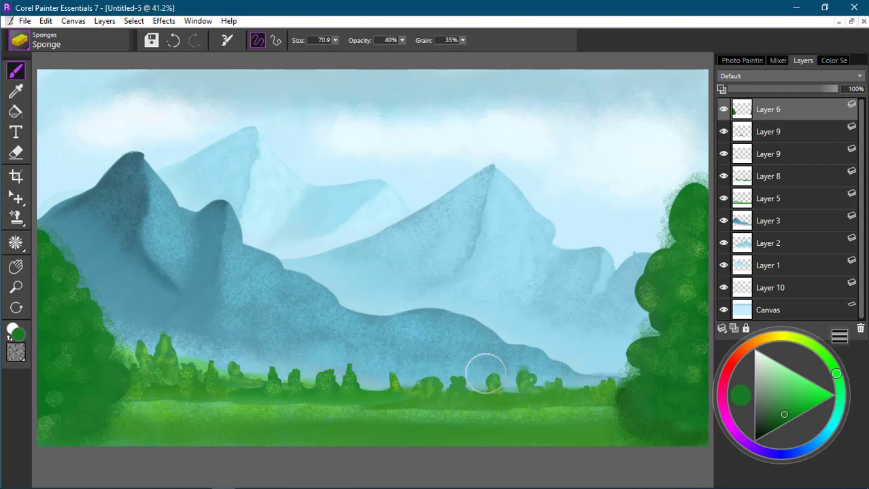
Sponge the medium green across the whole meadow and a darker green along its foreground.
{"action": "mouse_move", "coordinate": [191, 416]}
{"action": "left_mouse_down"}
{"action": "mouse_move", "coordinate": [129, 410]}
{"action": "mouse_move", "coordinate": [230, 398]}
{"action": "mouse_move", "coordinate": [195, 403]}
{"action": "mouse_move", "coordinate": [352, 412]}
{"action": "mouse_move", "coordinate": [129, 429]}
{"action": "mouse_move", "coordinate": [146, 410]}
{"action": "mouse_move", "coordinate": [585, 412]}
{"action": "left_mouse_up"}
{"action": "left_click_drag", "start_coordinate": [252, 425], "coordinate": [224, 417]}
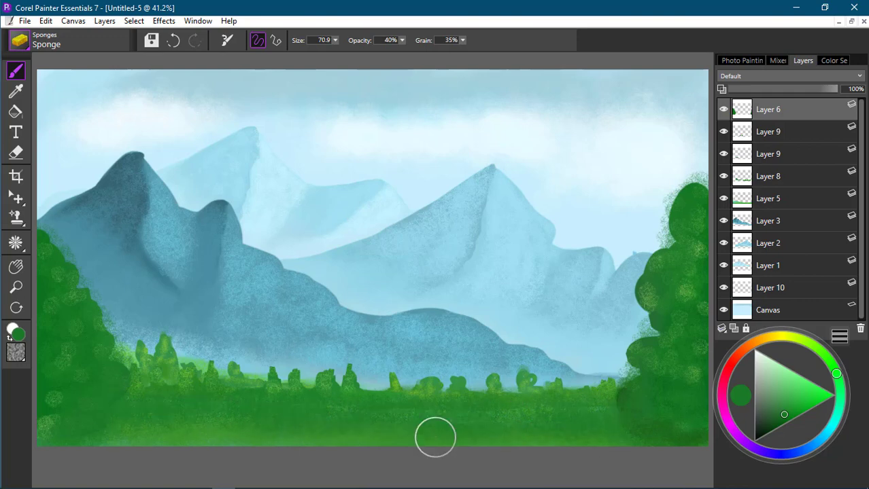
{"action": "left_click", "coordinate": [781, 424]}
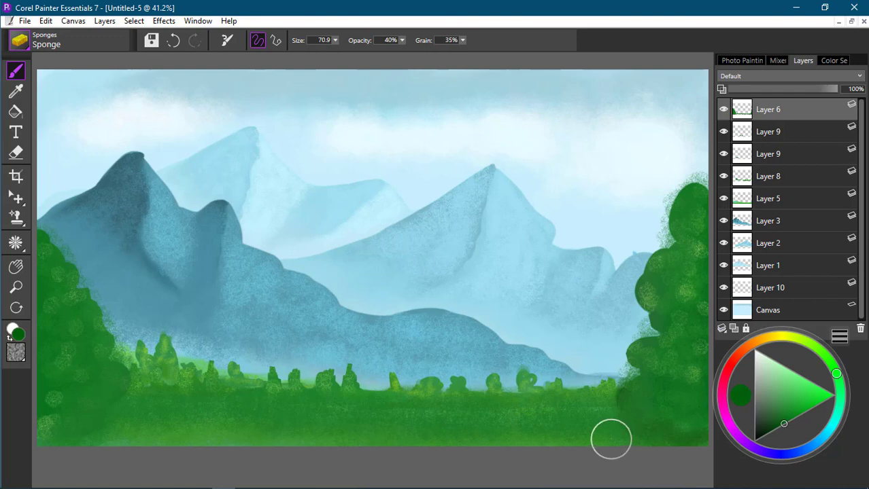
{"action": "mouse_move", "coordinate": [612, 439]}
{"action": "left_mouse_down"}
{"action": "mouse_move", "coordinate": [407, 431]}
{"action": "mouse_move", "coordinate": [376, 438]}
{"action": "mouse_move", "coordinate": [308, 428]}
{"action": "mouse_move", "coordinate": [43, 436]}
{"action": "left_mouse_up"}
{"action": "mouse_move", "coordinate": [157, 428]}
{"action": "left_mouse_down"}
{"action": "mouse_move", "coordinate": [278, 441]}
{"action": "mouse_move", "coordinate": [486, 439]}
{"action": "mouse_move", "coordinate": [564, 422]}
{"action": "left_mouse_up"}
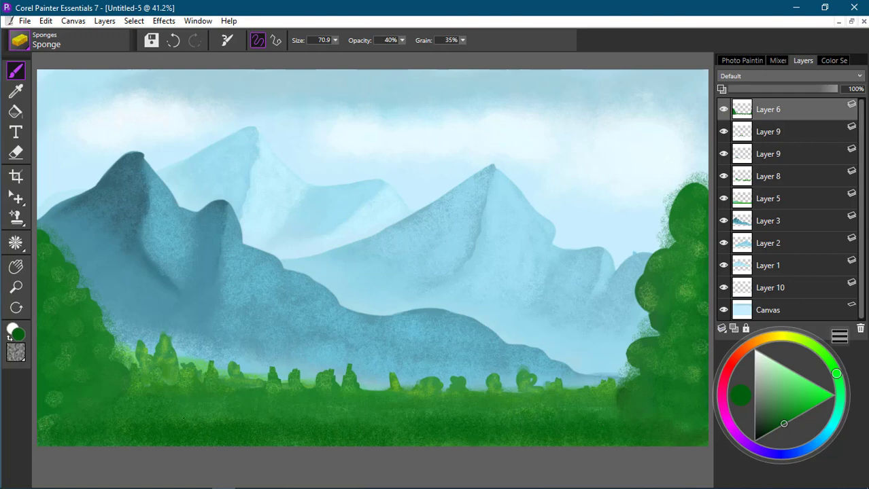